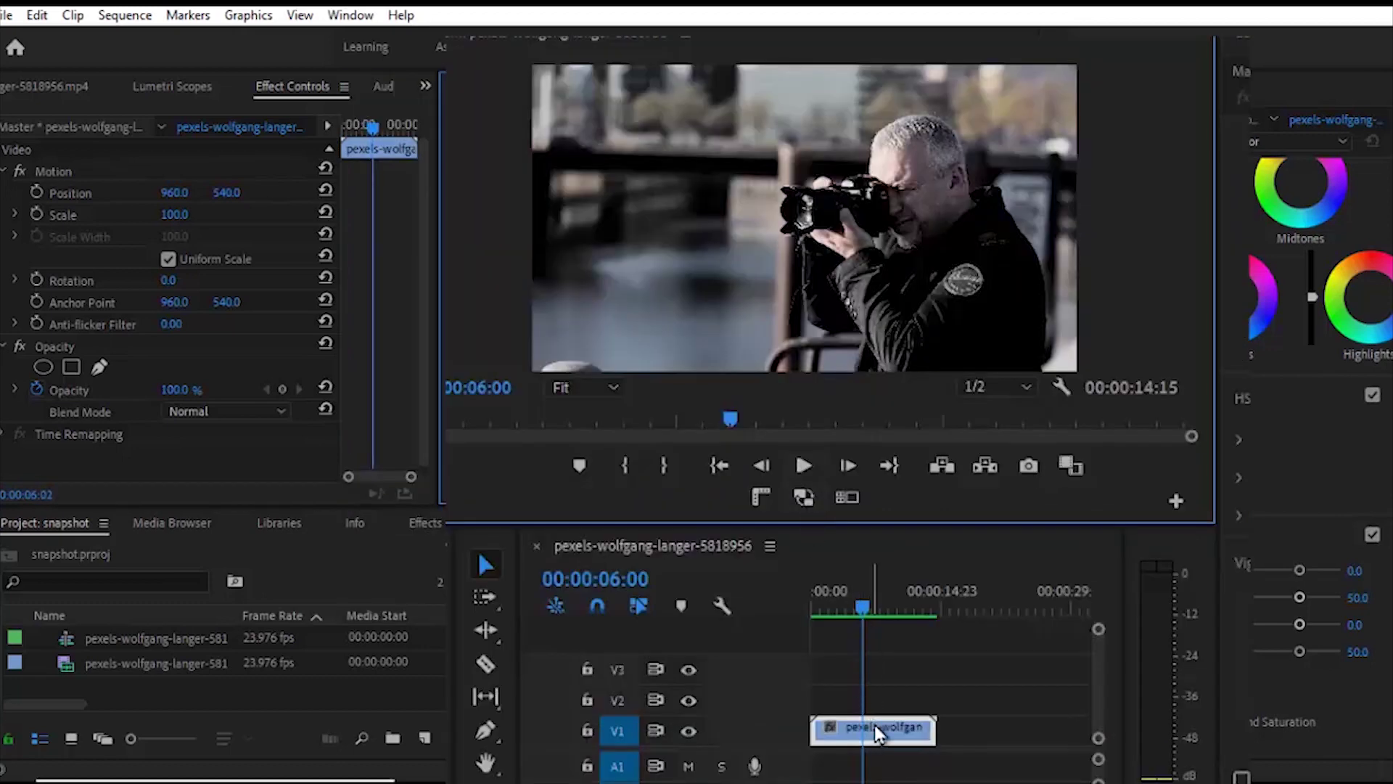
- Insert a frame hold segment at the 6-second mark in the V1 clip
click(885, 737)
right_click(893, 739)
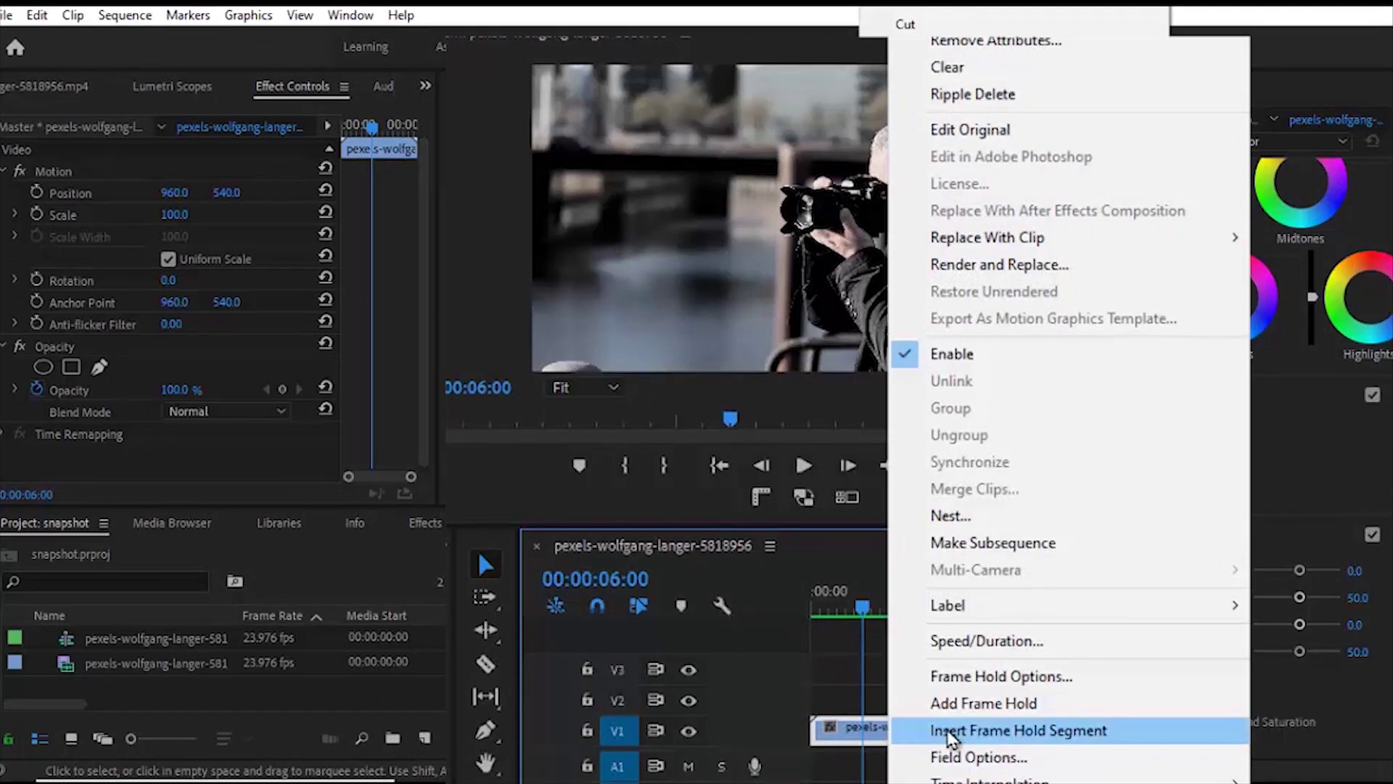
click(916, 725)
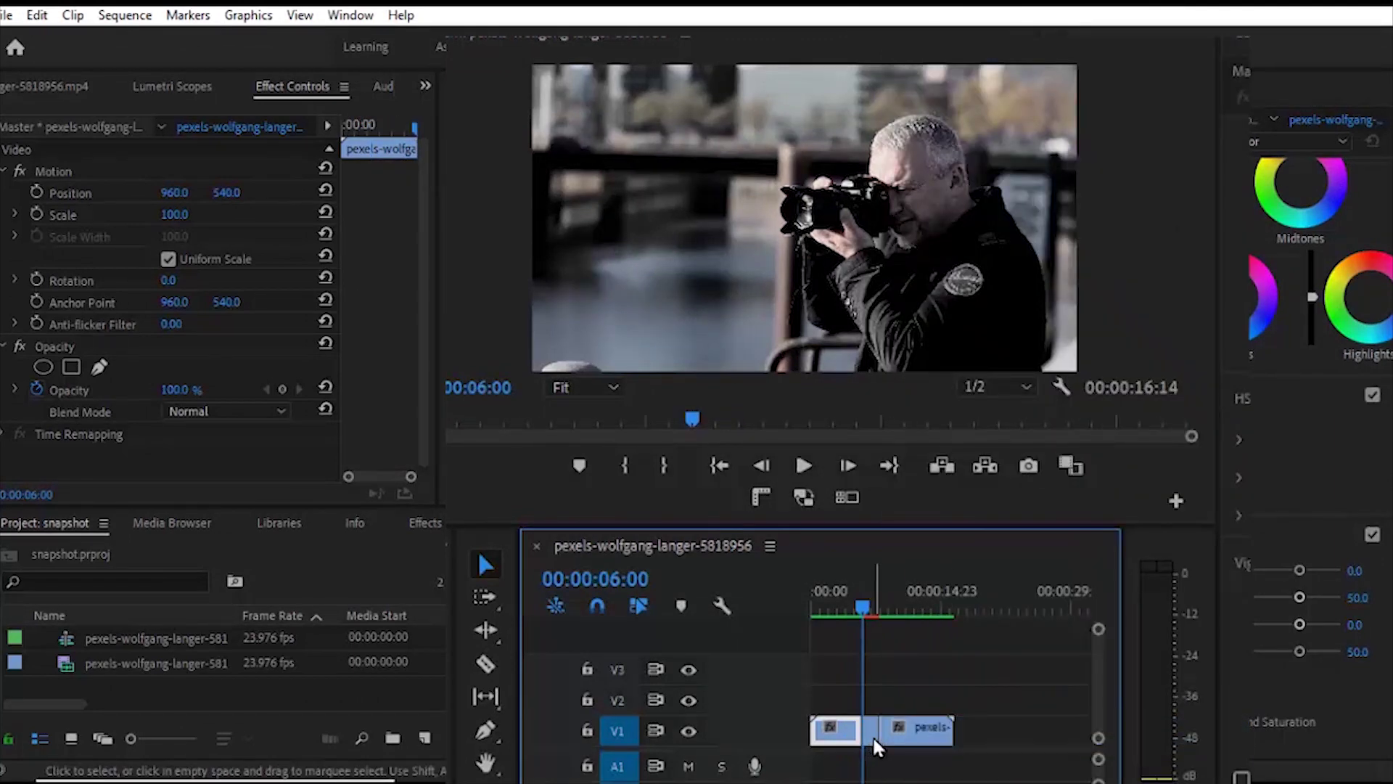
- Duplicate the frame hold segment onto track V2 with an Alt-drag
scroll(878, 758, up, 2)
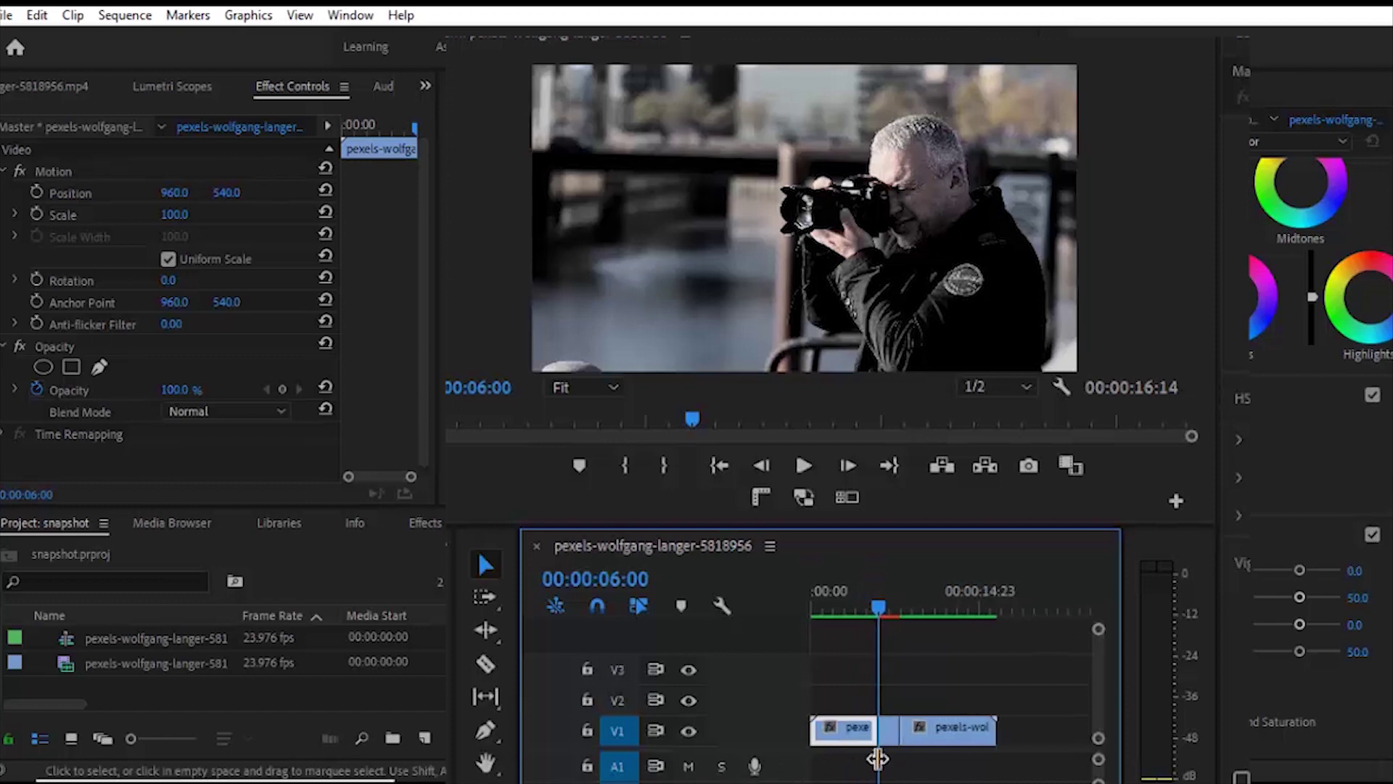
click(943, 730)
mouse_move(944, 730)
mouse_down()
mouse_move(973, 731)
mouse_move(905, 731)
mouse_move(958, 741)
mouse_up()
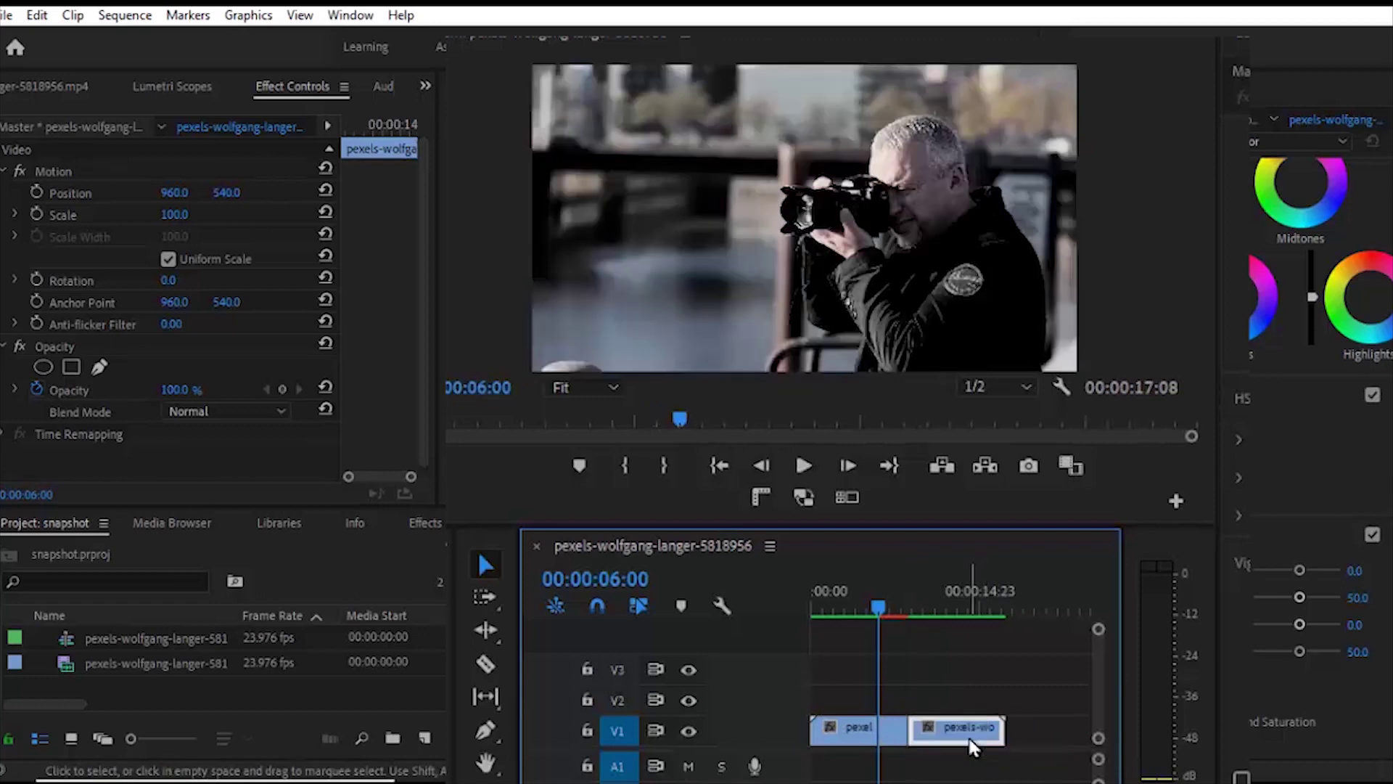
click(895, 739)
key(alt)
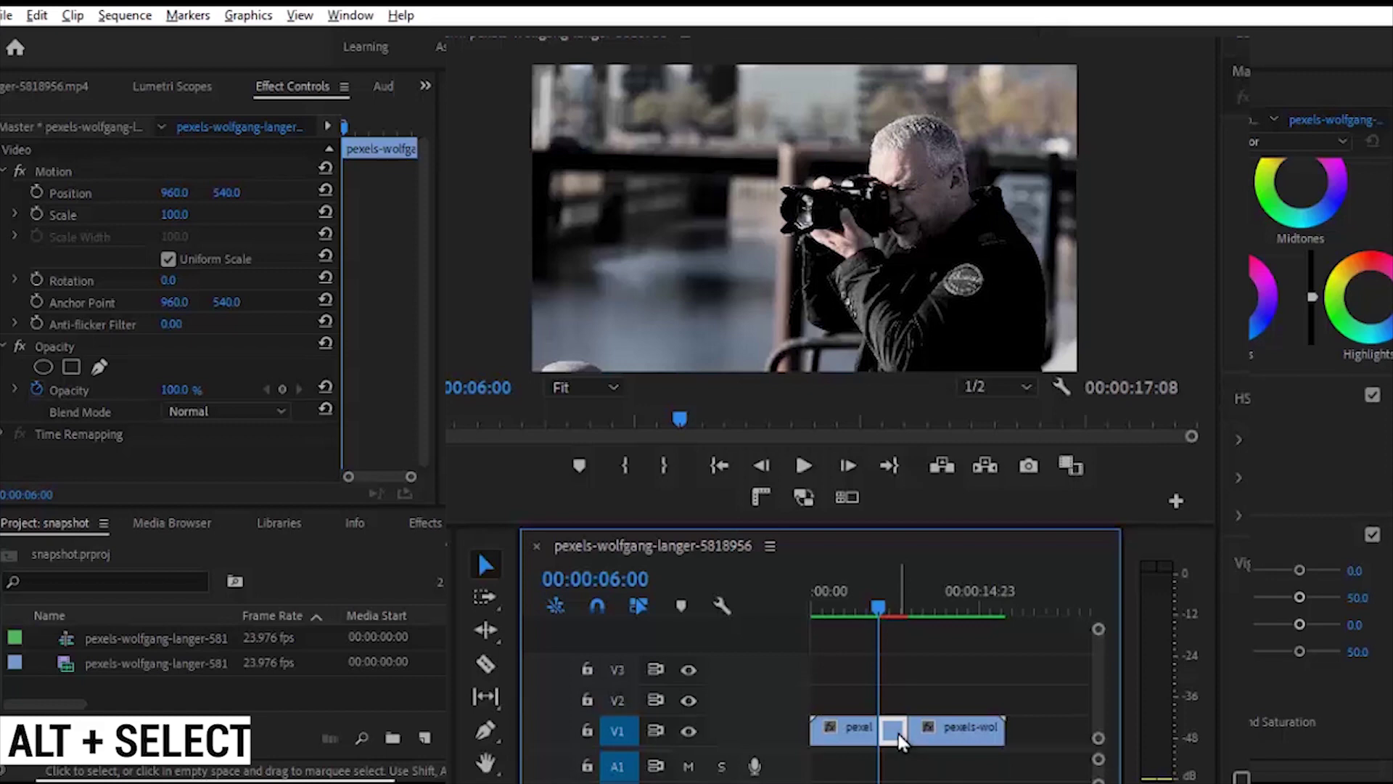
drag(900, 741, 898, 722)
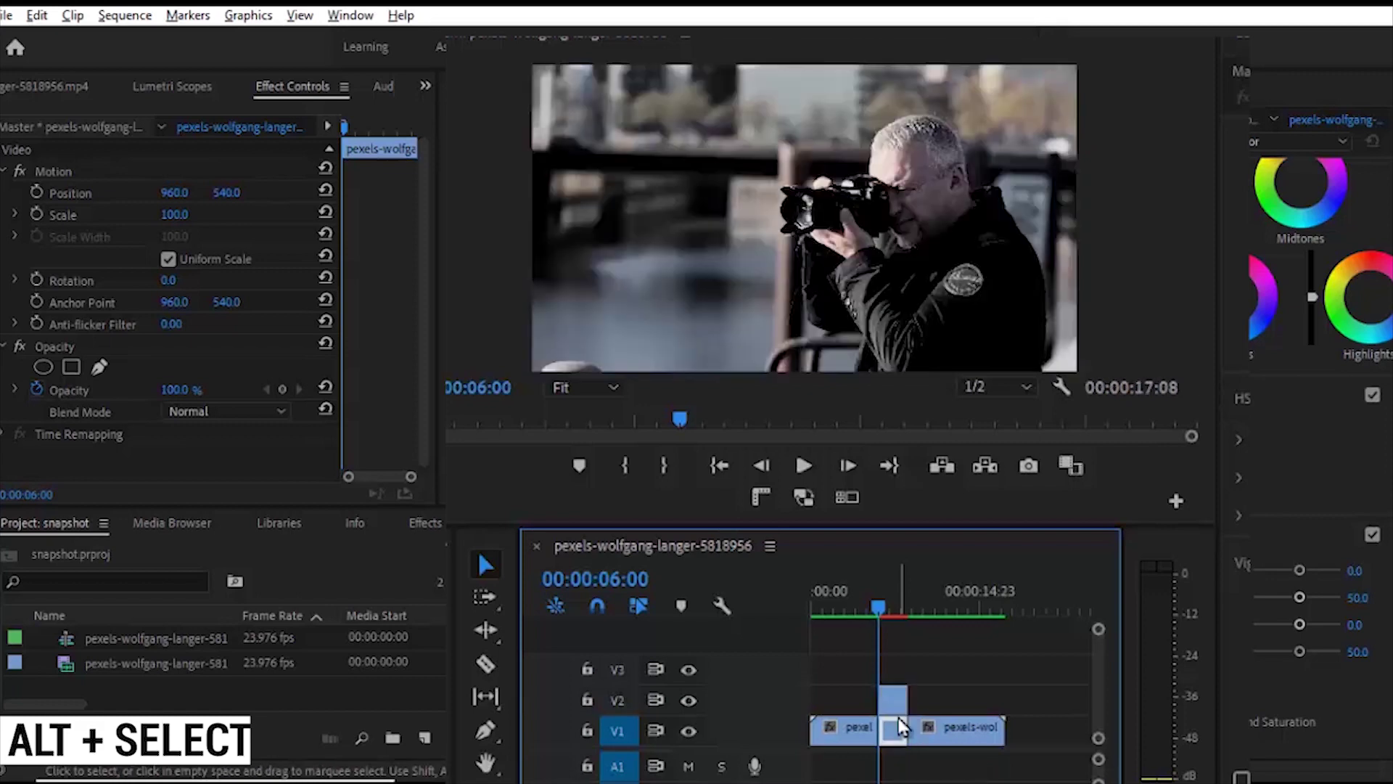
- Apply Gaussian Blur from the Effects panel to the V1 freeze segment
click(426, 522)
click(114, 550)
text(g)
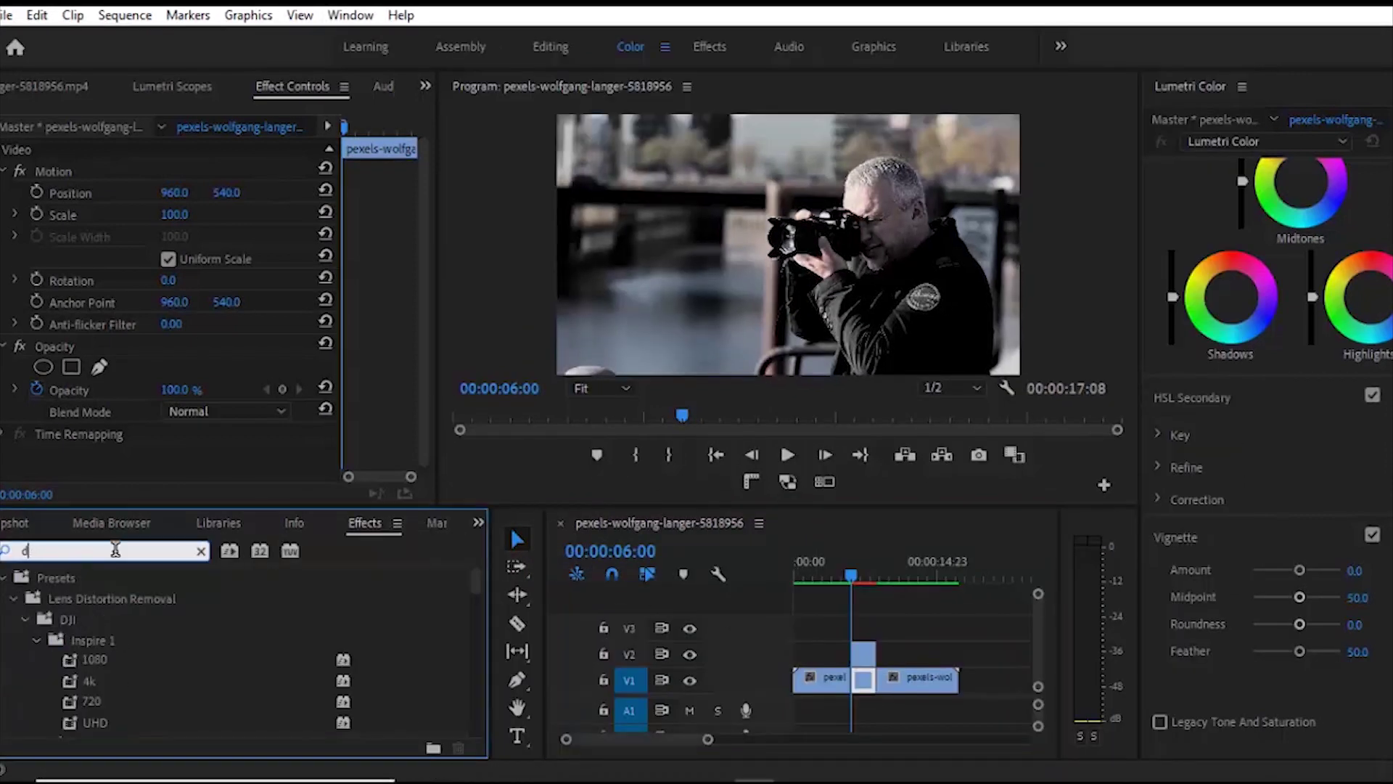
text(auss)
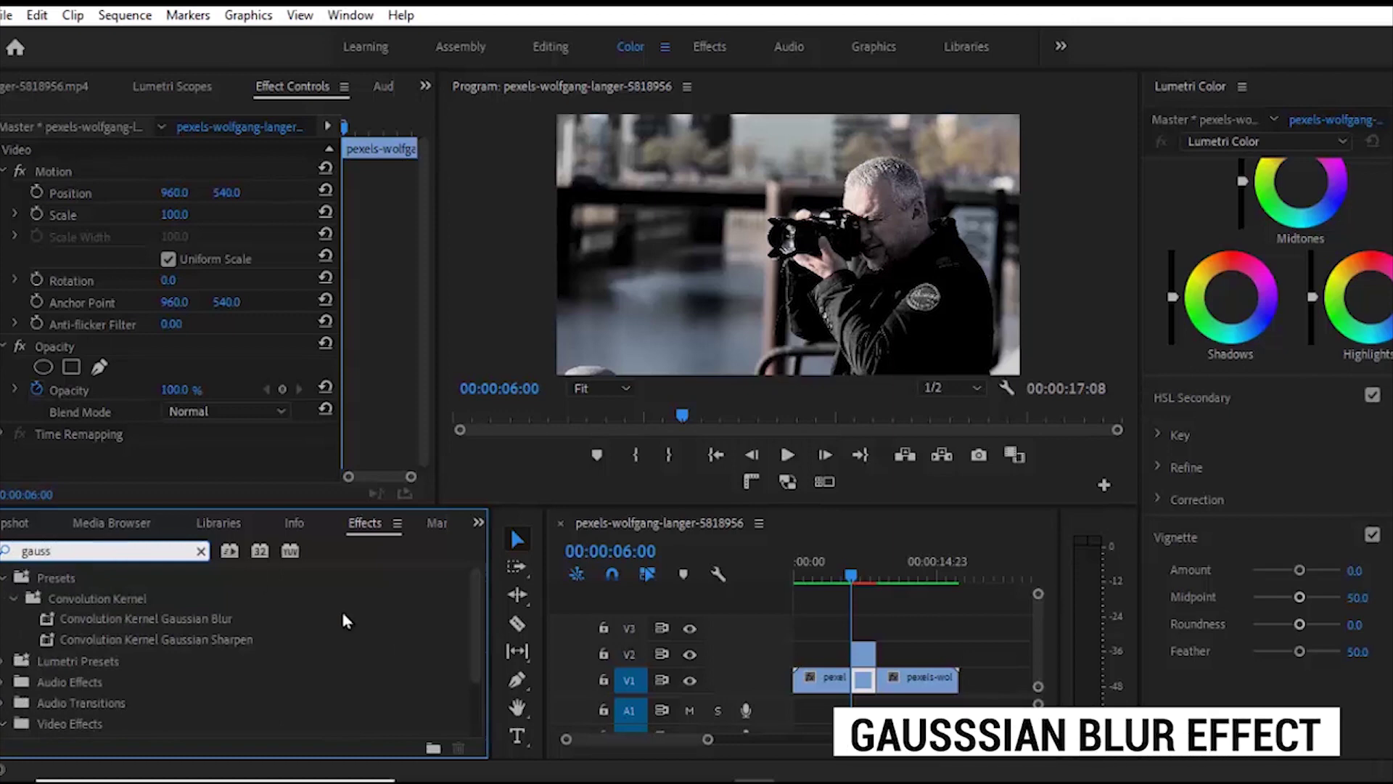
click(478, 634)
click(122, 688)
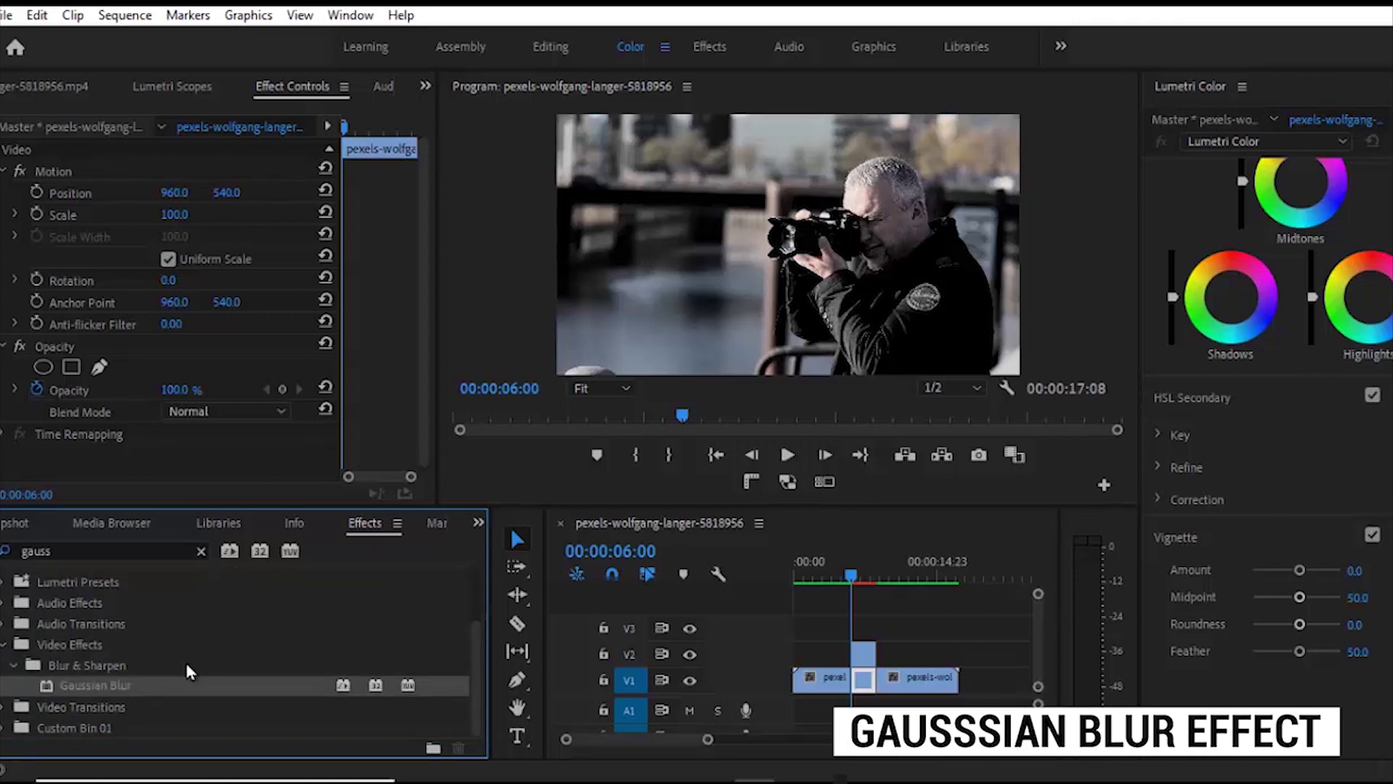
drag(186, 683, 827, 677)
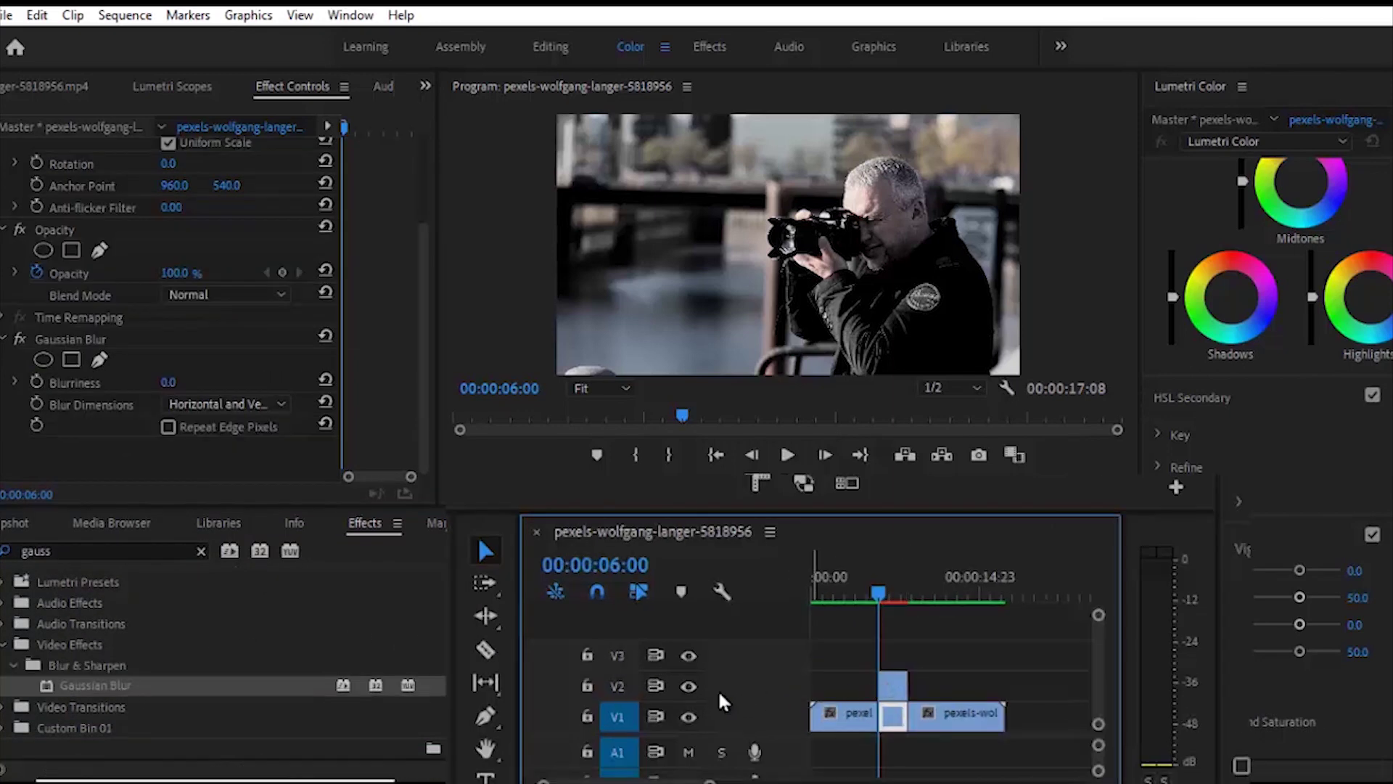
- Hide track V2, then set Blurriness to 28 with Repeat Edge Pixels on
click(691, 688)
click(217, 364)
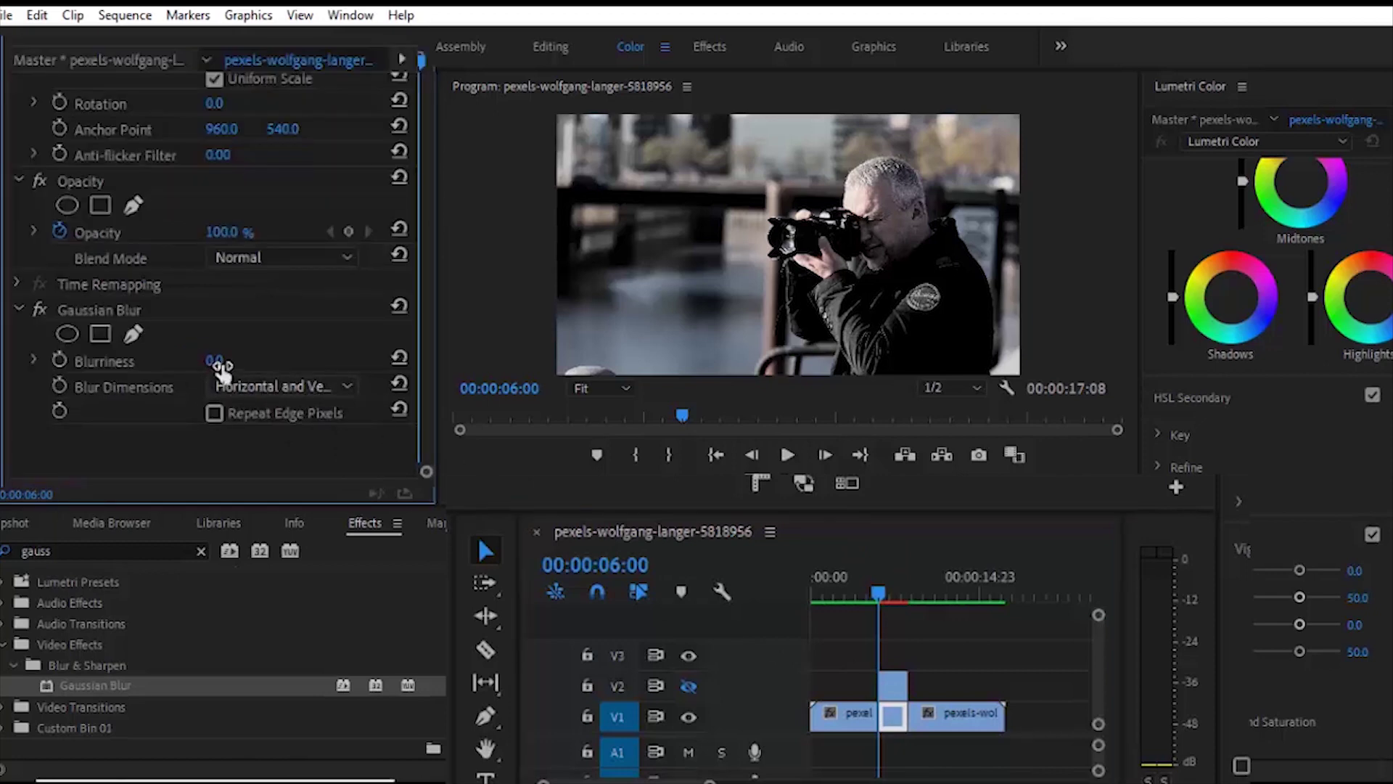
drag(224, 359, 216, 414)
click(215, 414)
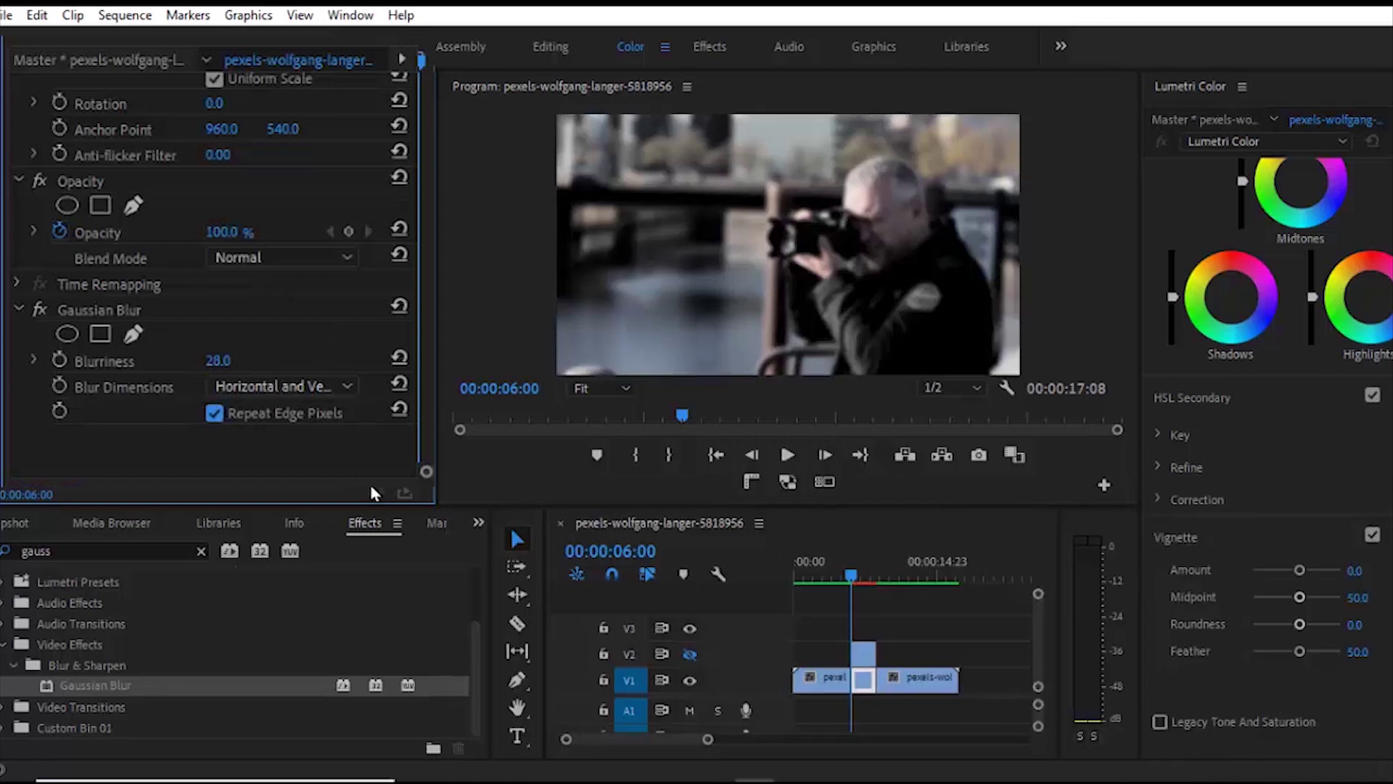
- Apply Black & White to the V1 freeze; set vignette Amount -2.2, Midpoint 28.2, Roundness 62.4
click(87, 550)
double_click(123, 516)
text(black &)
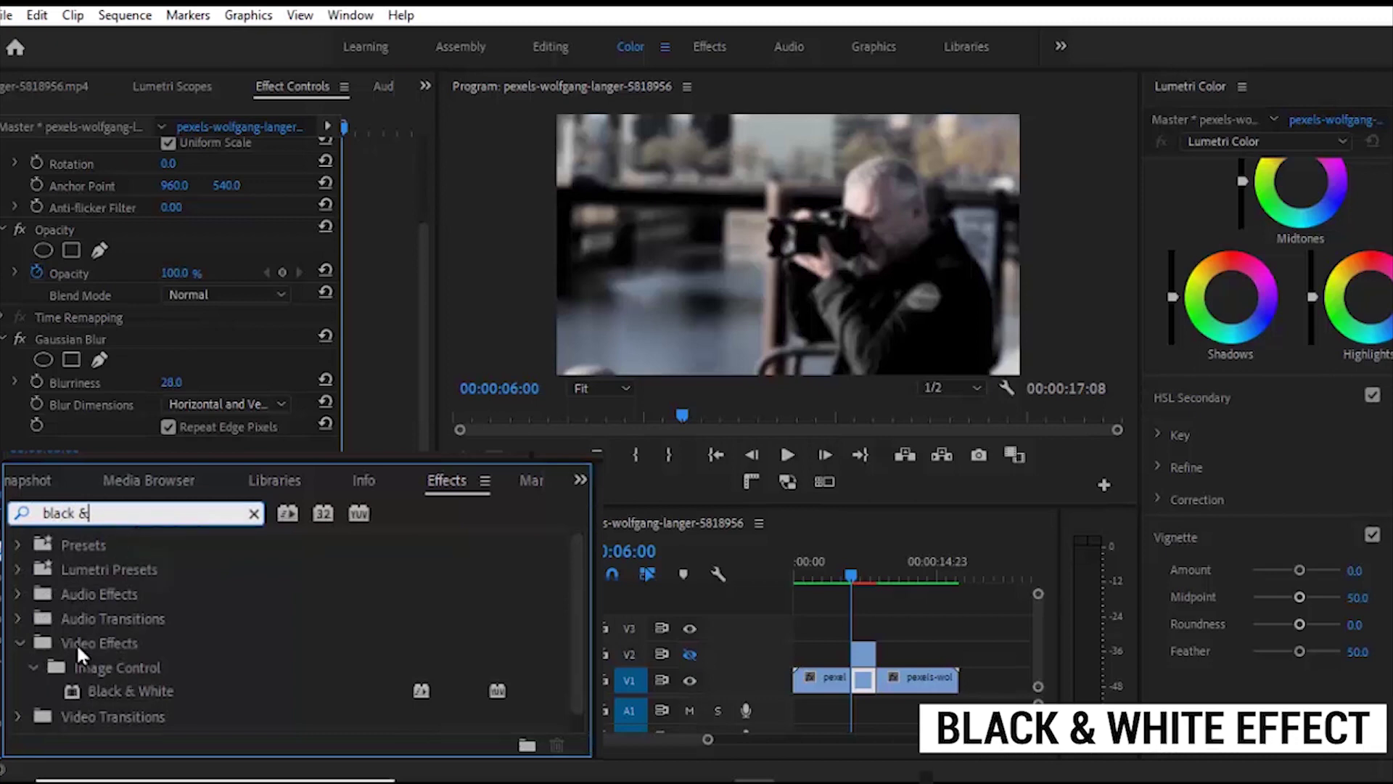
drag(108, 690, 860, 678)
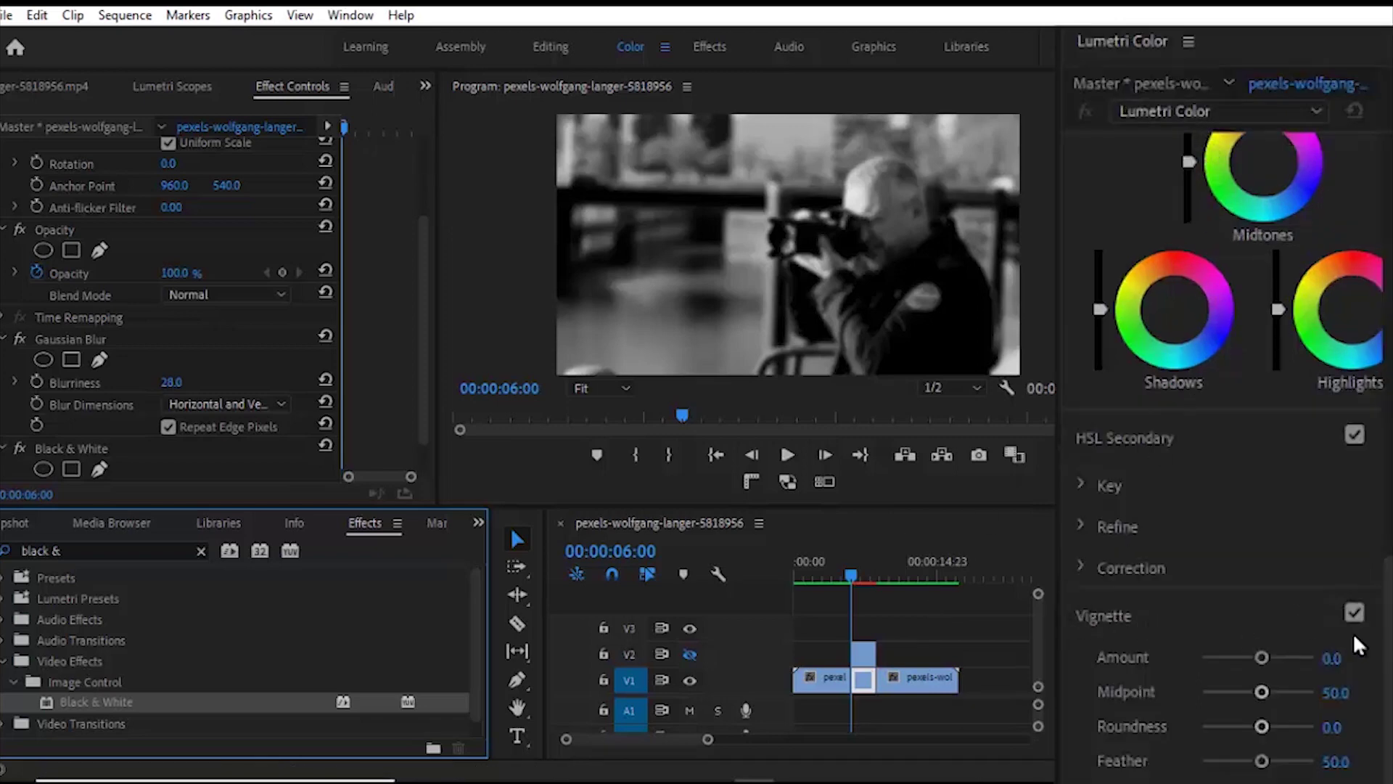
drag(1262, 656, 1292, 726)
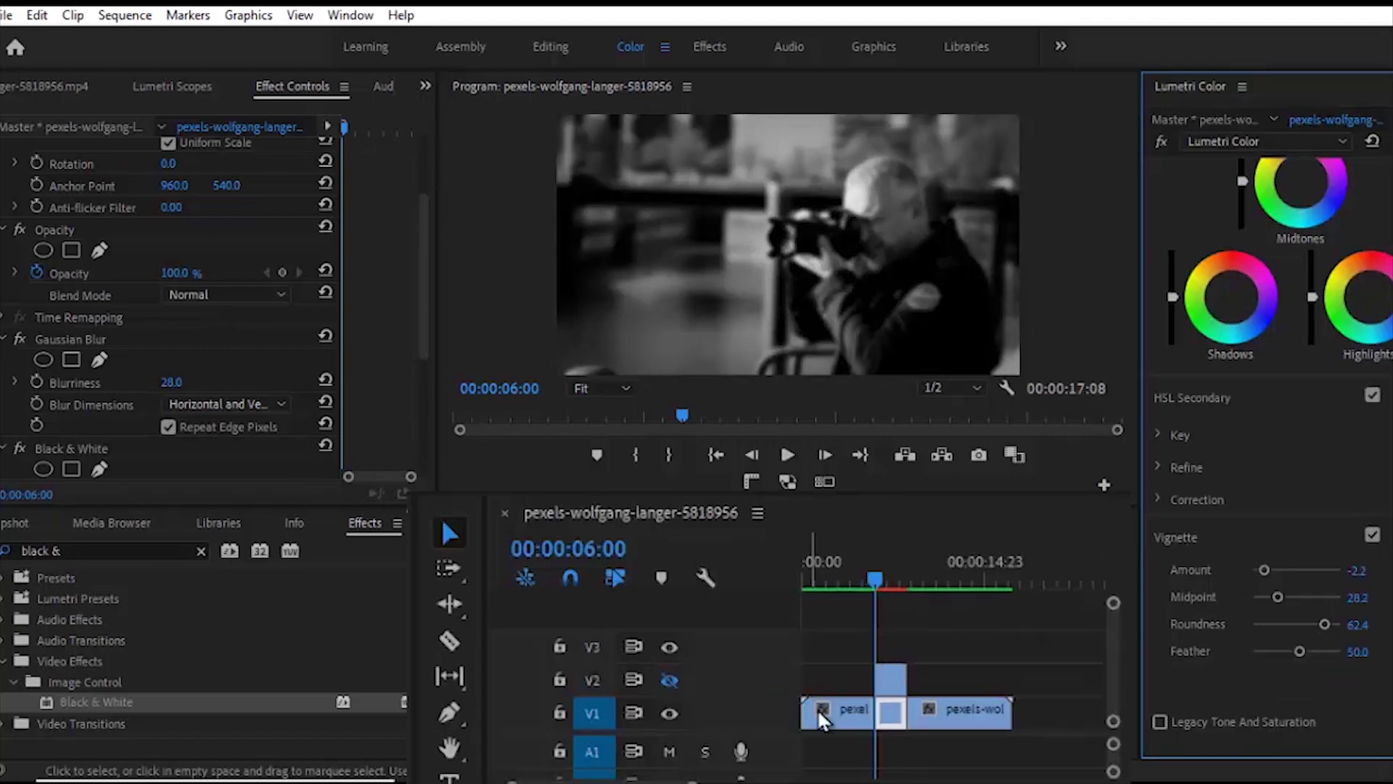
- Turn track V2 back on and set the copy's Scale to 60 and Rotation to -7
click(669, 680)
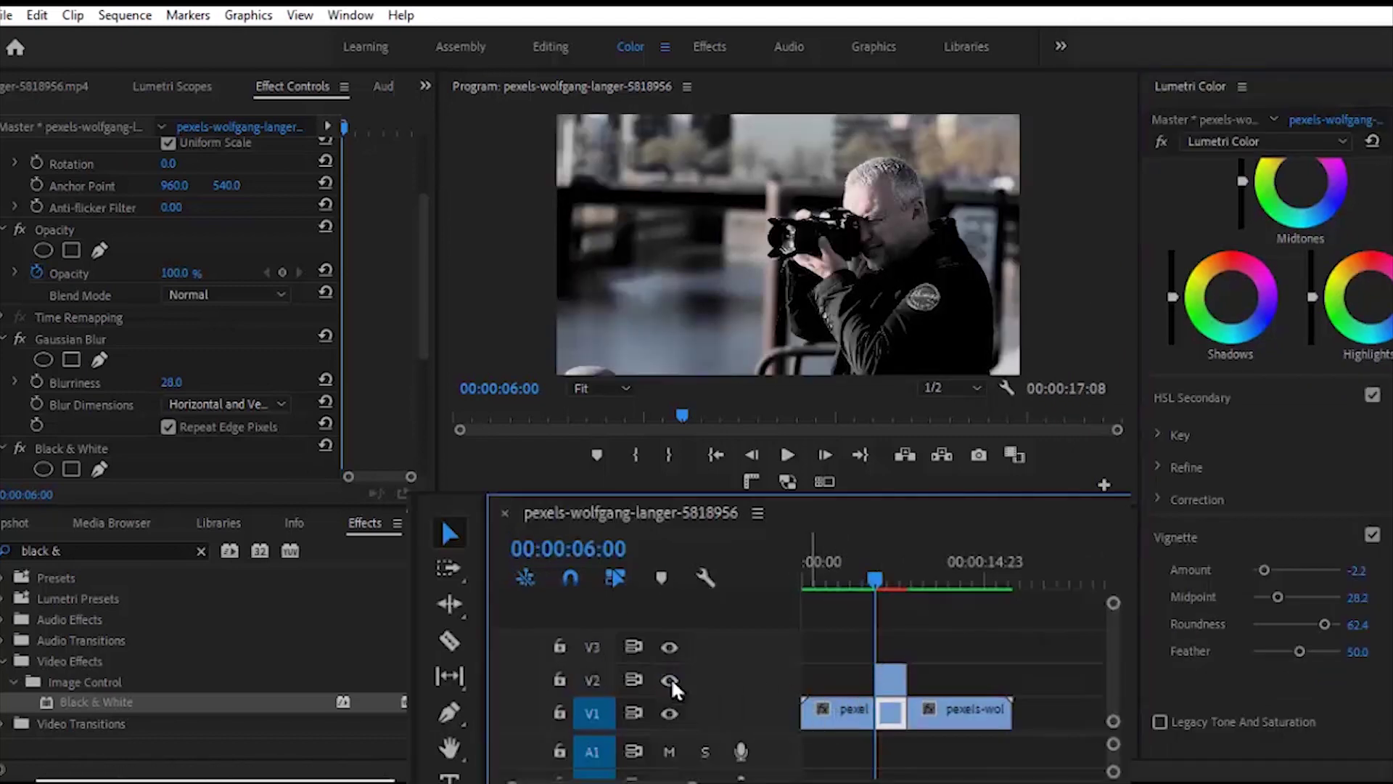
click(891, 684)
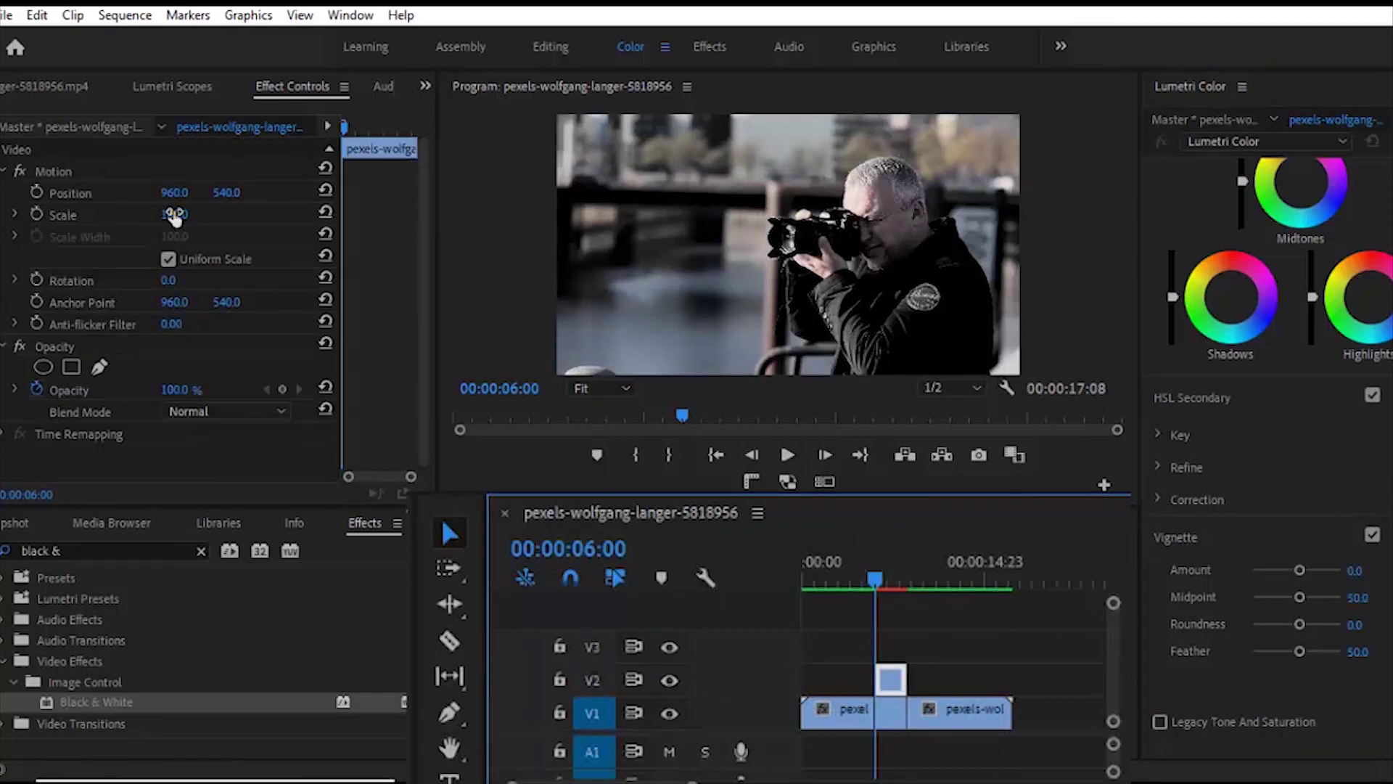
click(174, 214)
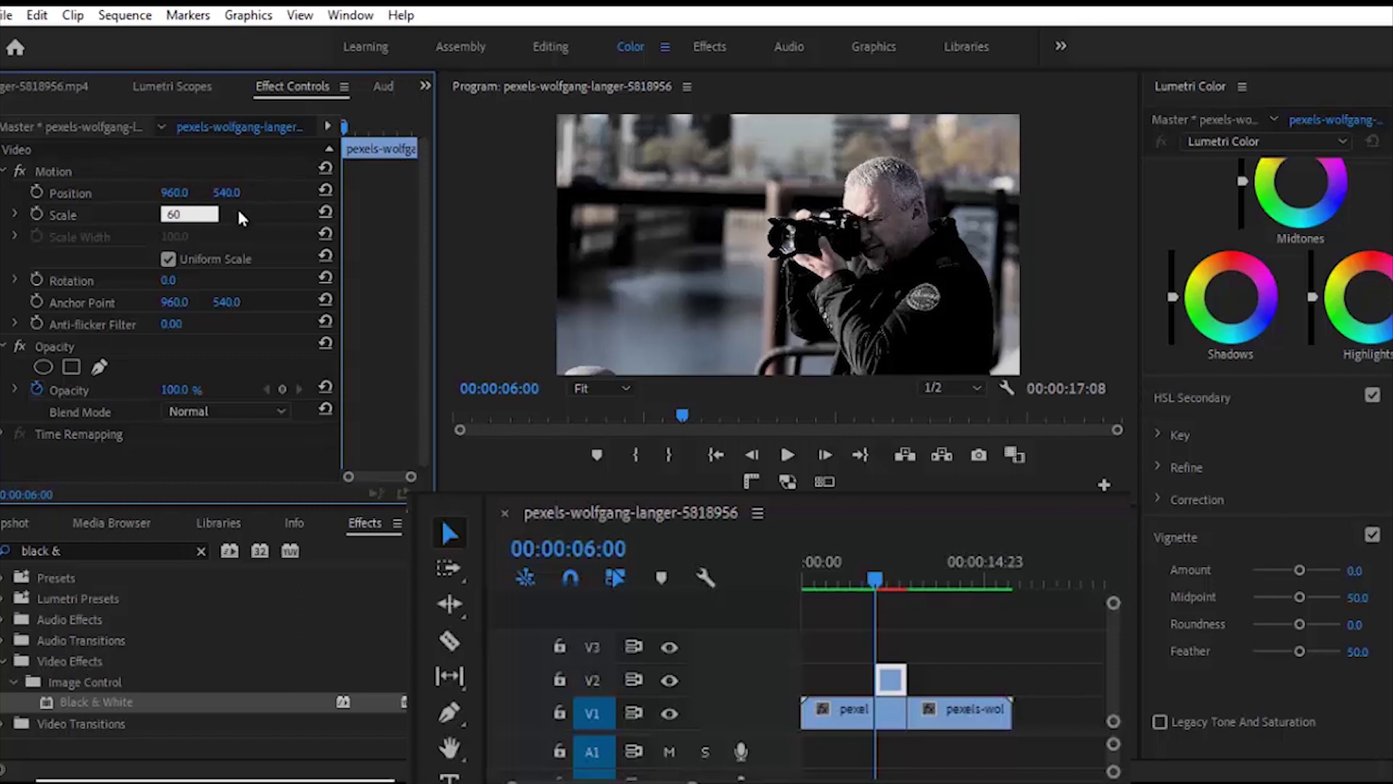
key(Return)
click(163, 280)
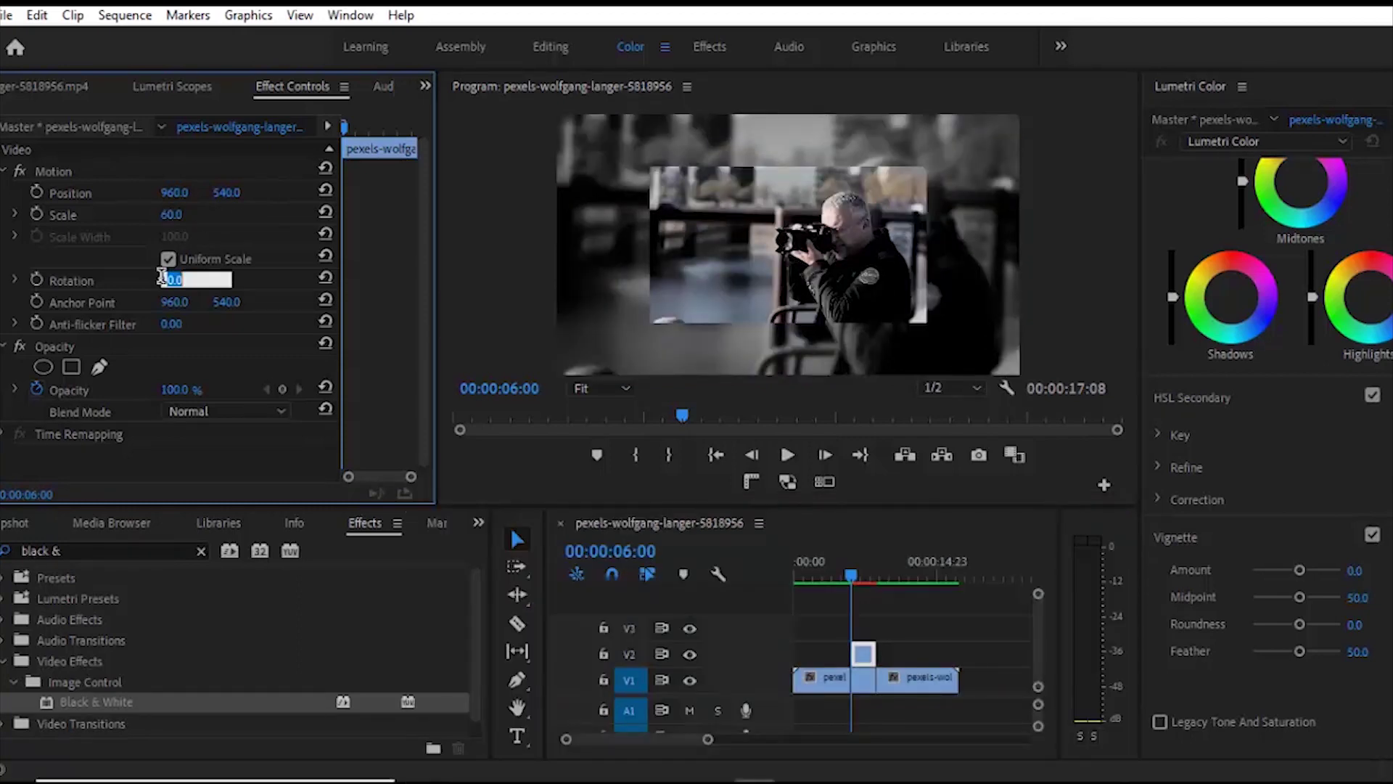
text(-7)
key(Return)
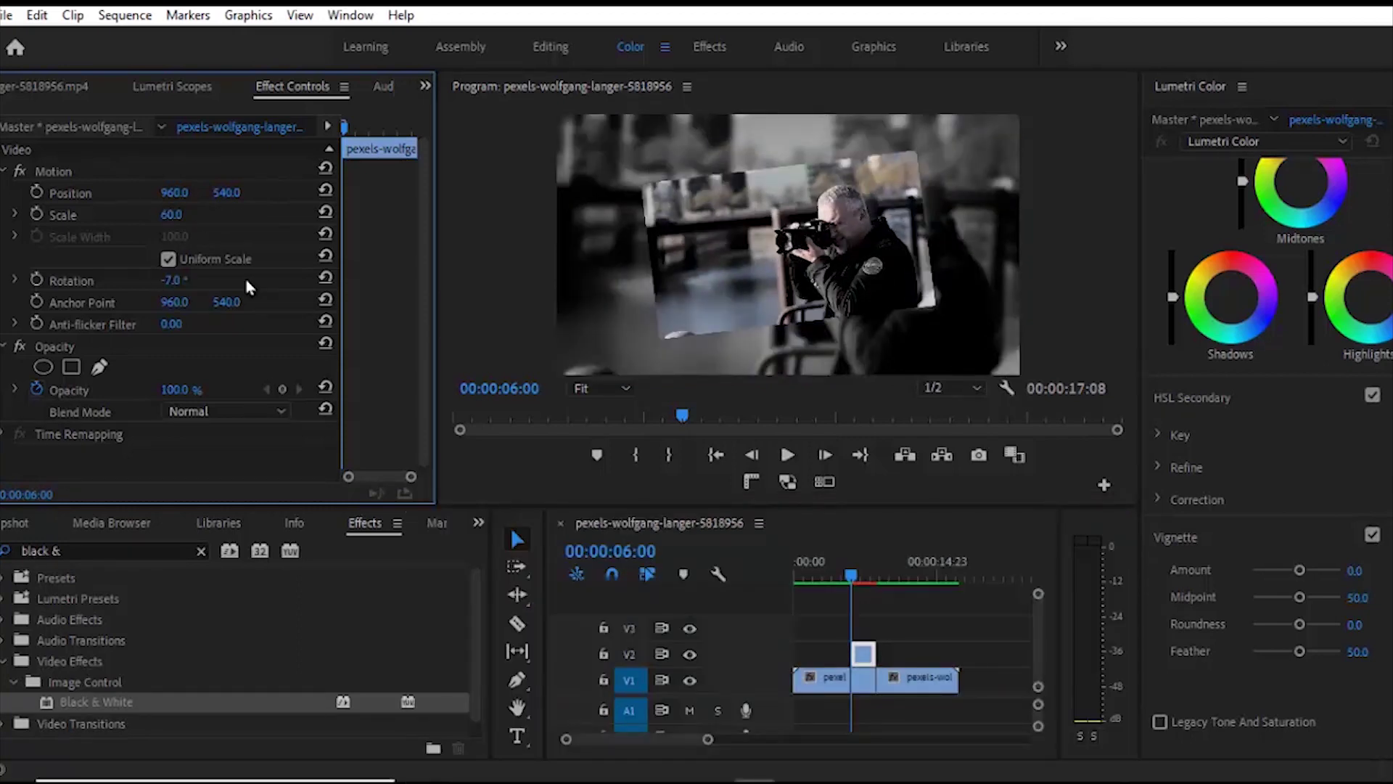
click(478, 522)
click(517, 545)
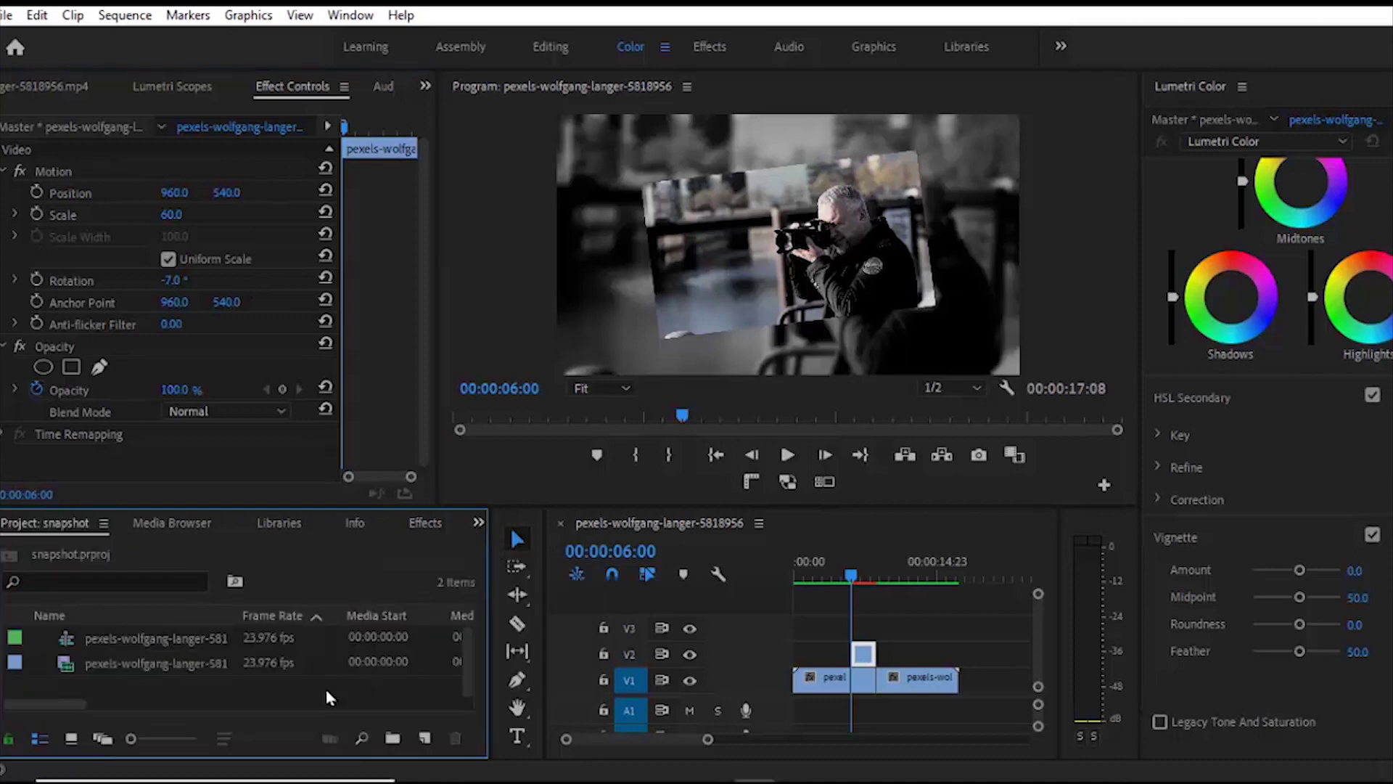
- Create a white Color Matte in the Project panel with default size and name
right_click(325, 689)
mouse_move(409, 402)
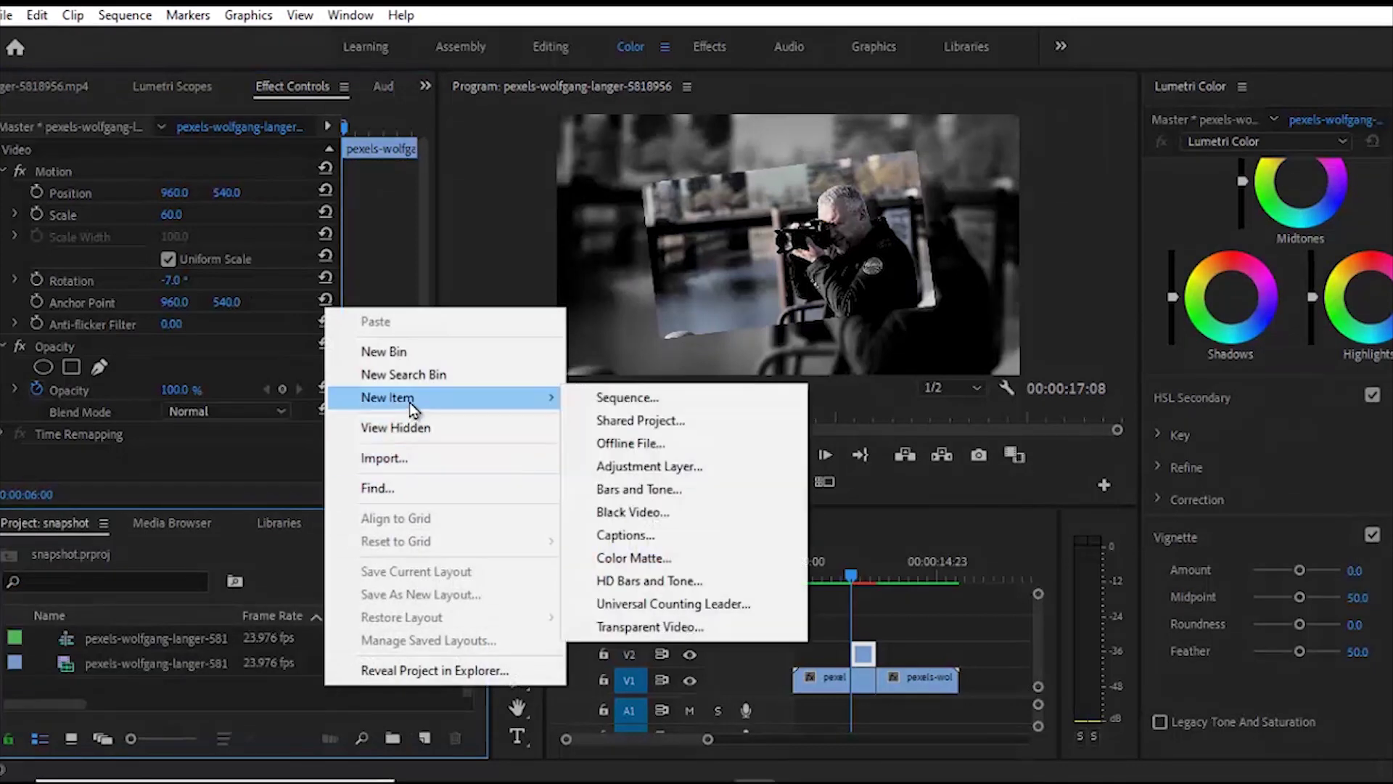
click(668, 558)
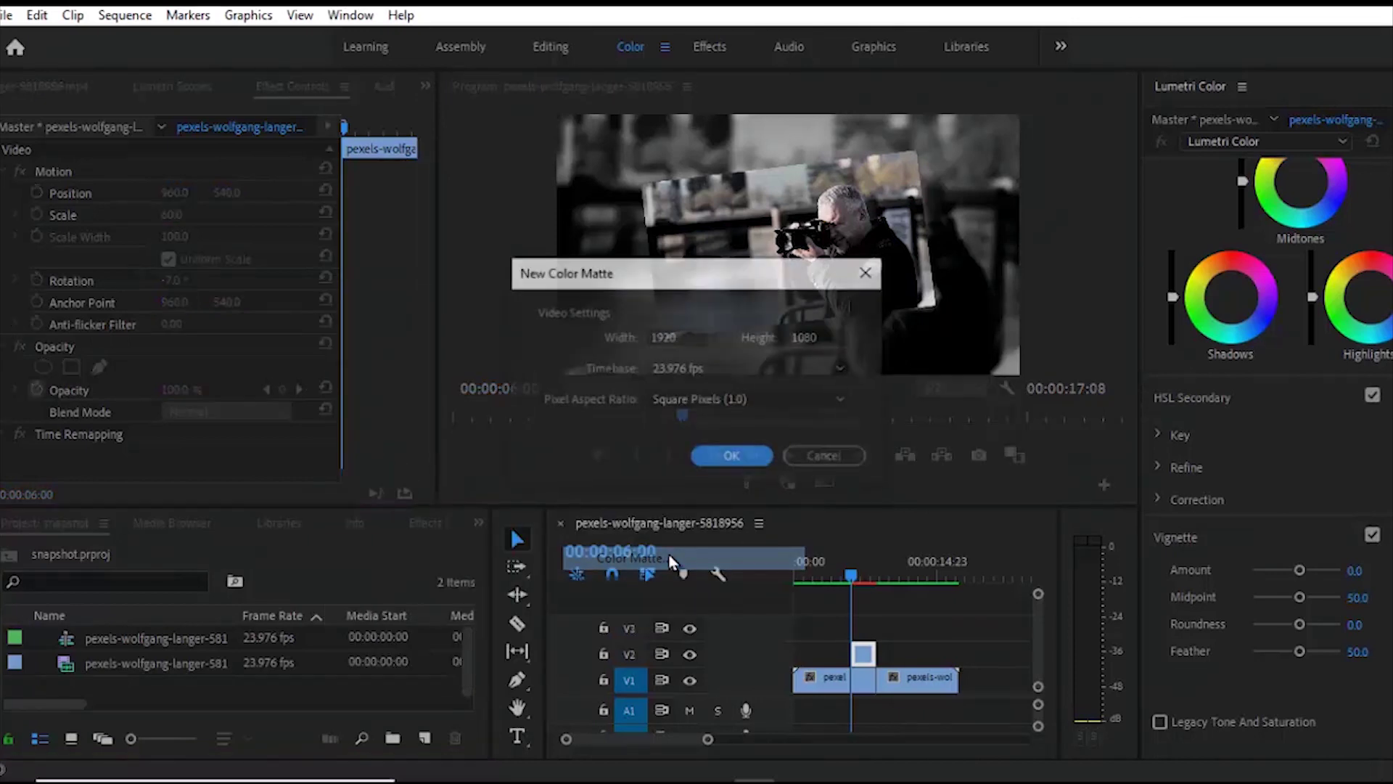
click(713, 457)
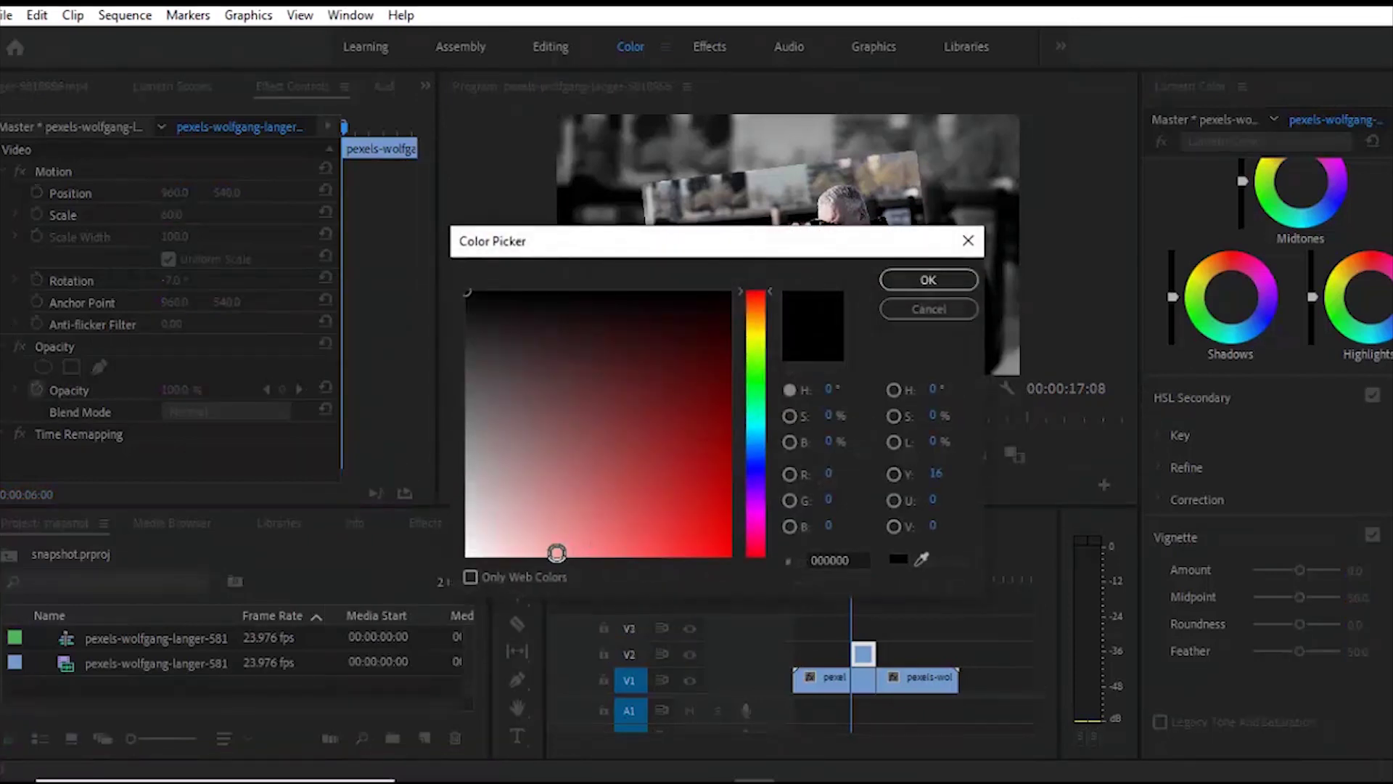
click(465, 554)
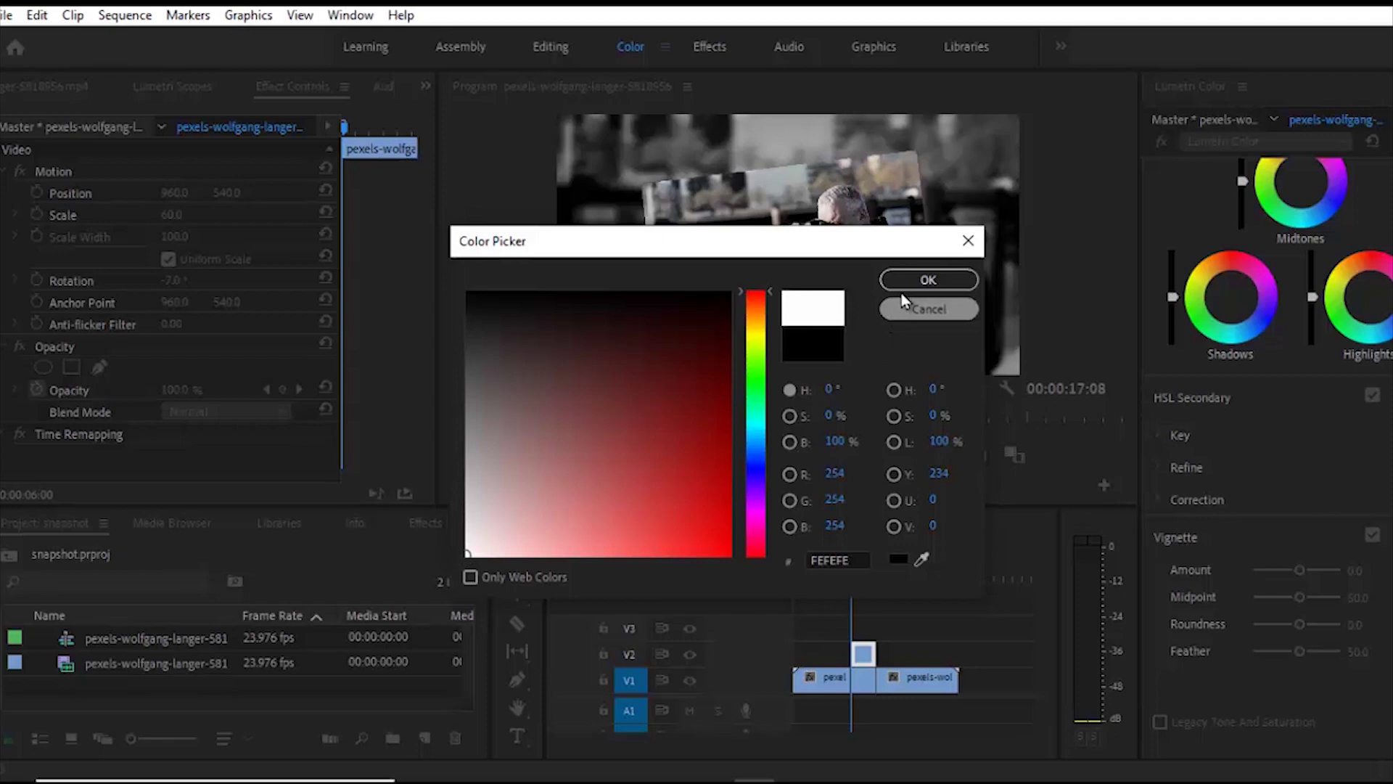
click(928, 279)
click(648, 424)
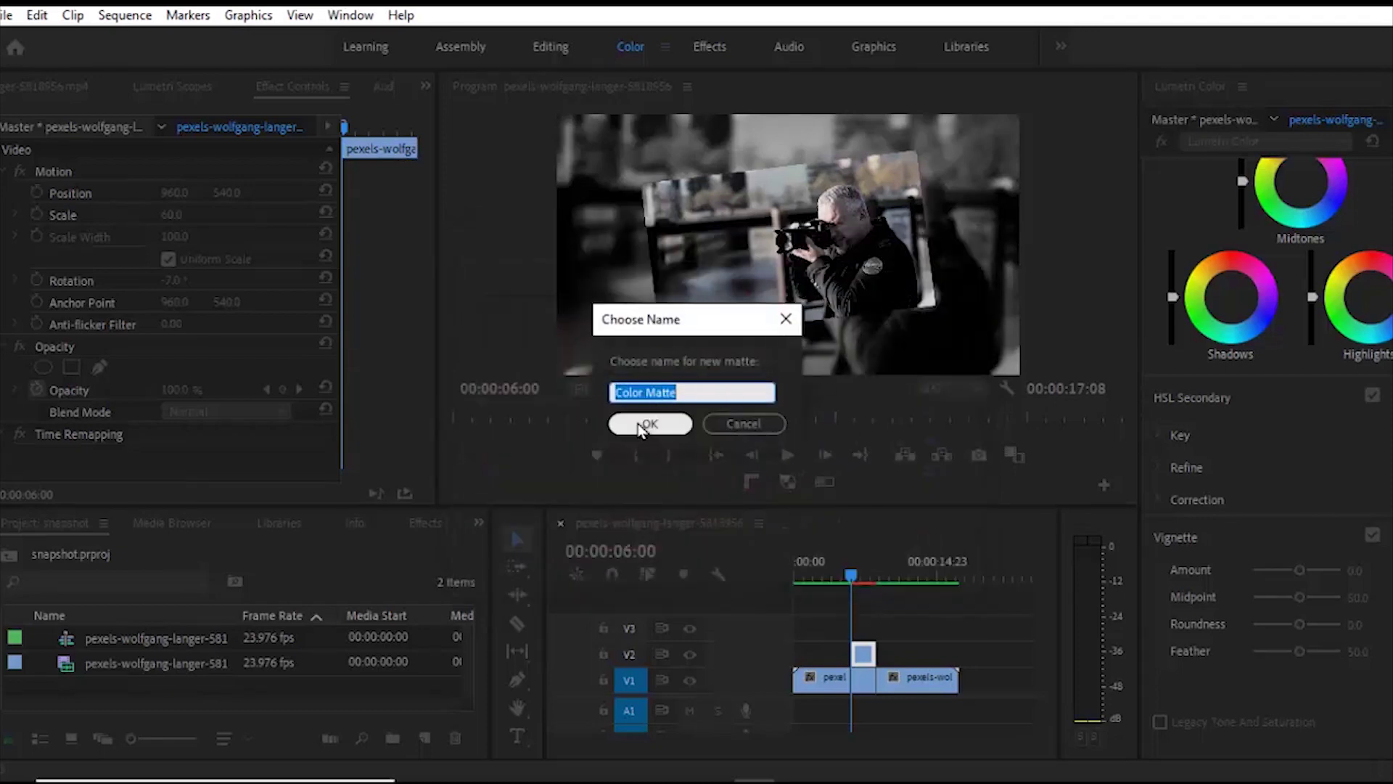
- Move the tilted photo to V3 and place the Color Matte on V2, trimmed to the freeze length
click(860, 654)
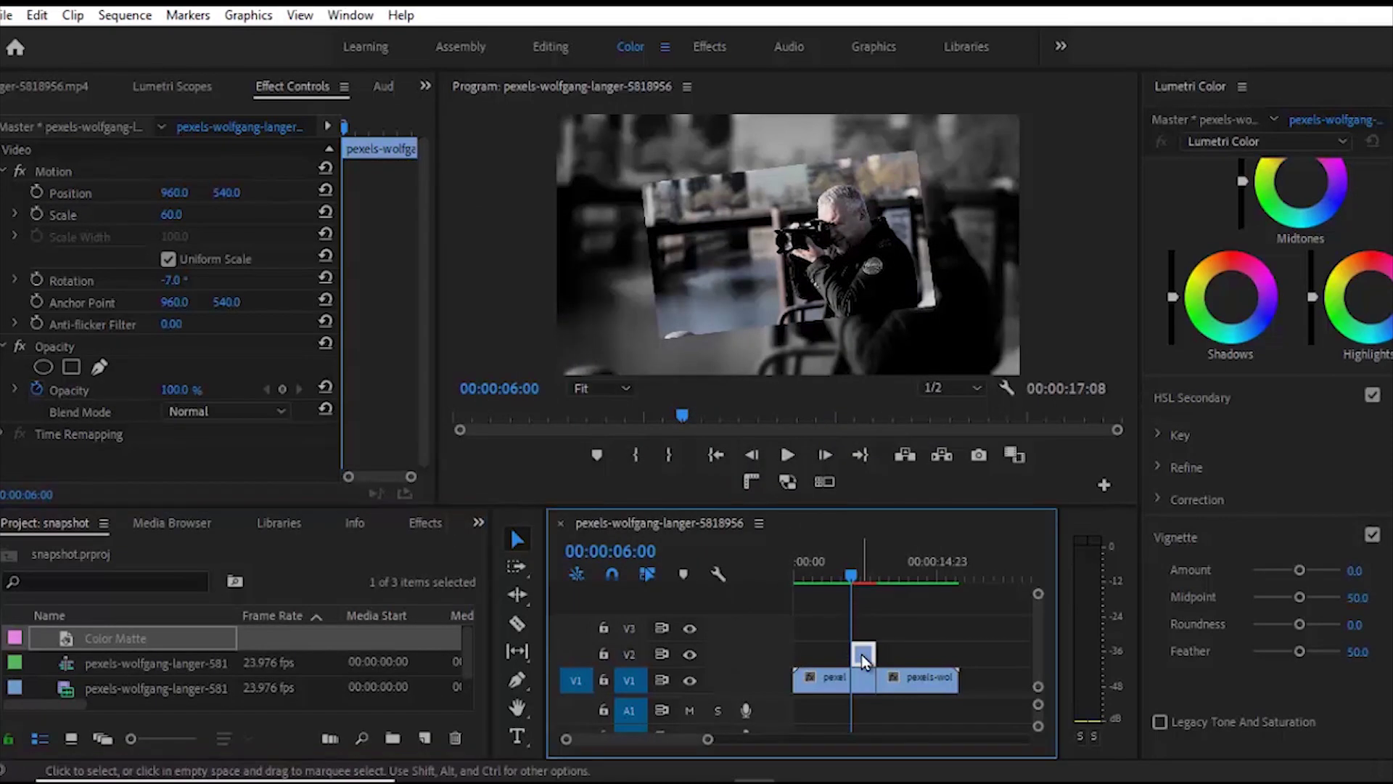
drag(860, 655, 862, 628)
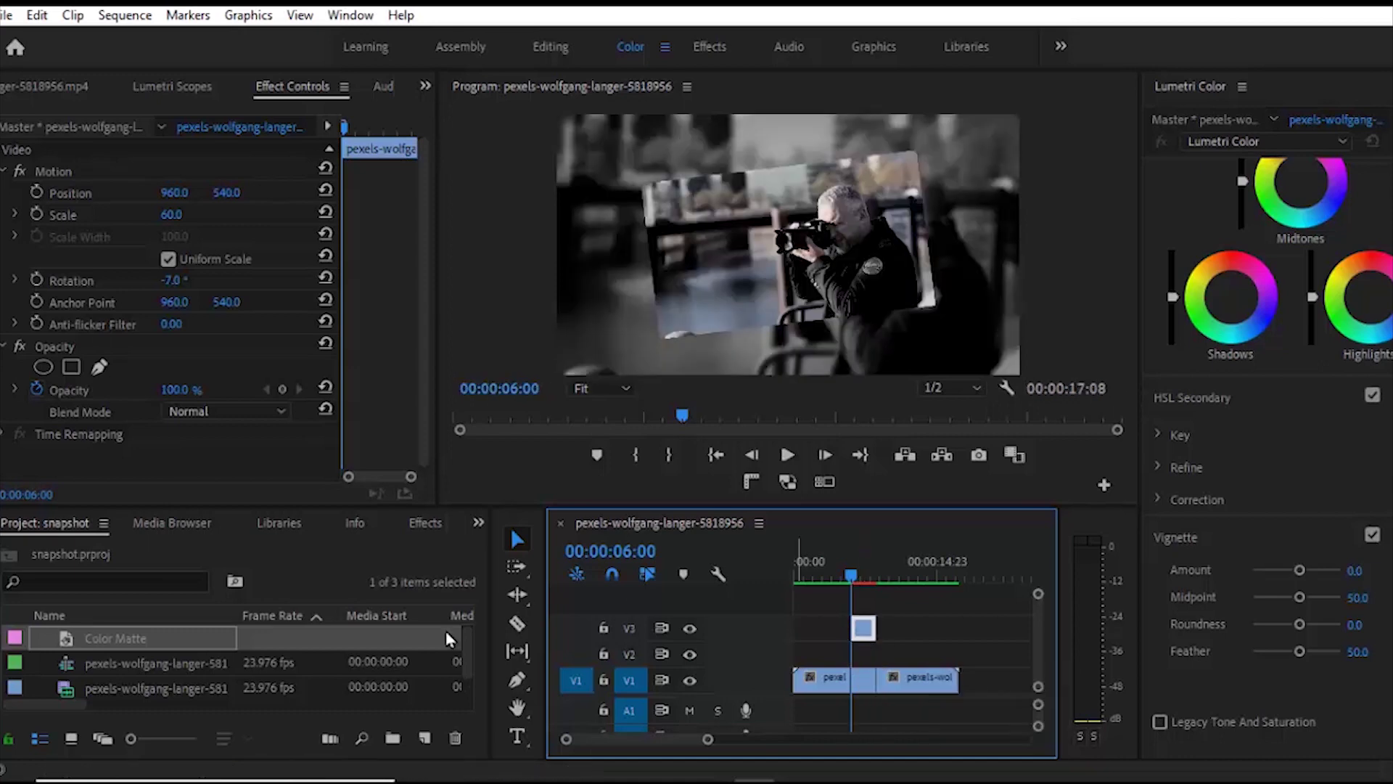
click(97, 630)
drag(54, 643, 876, 657)
drag(706, 740, 681, 739)
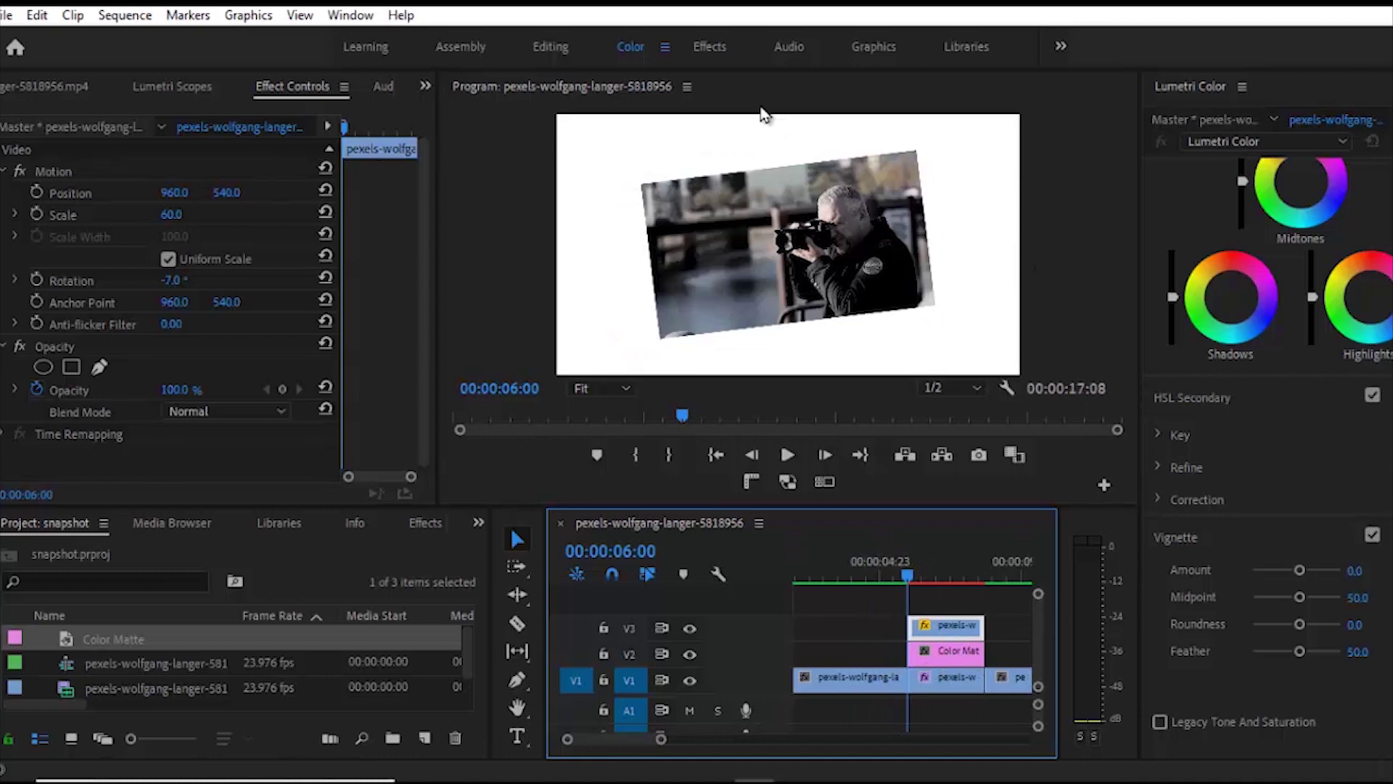
- Copy the tilted photo clip on V3
click(537, 49)
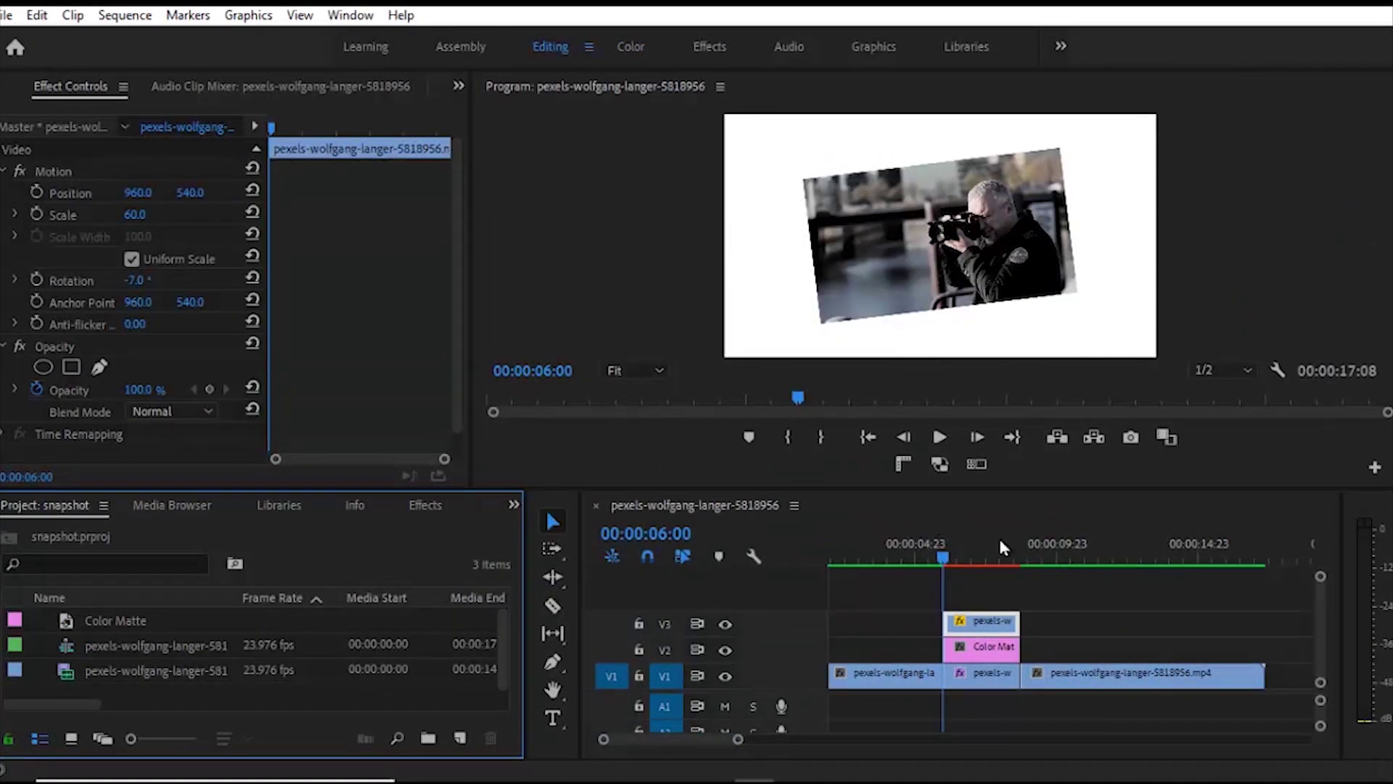
click(990, 649)
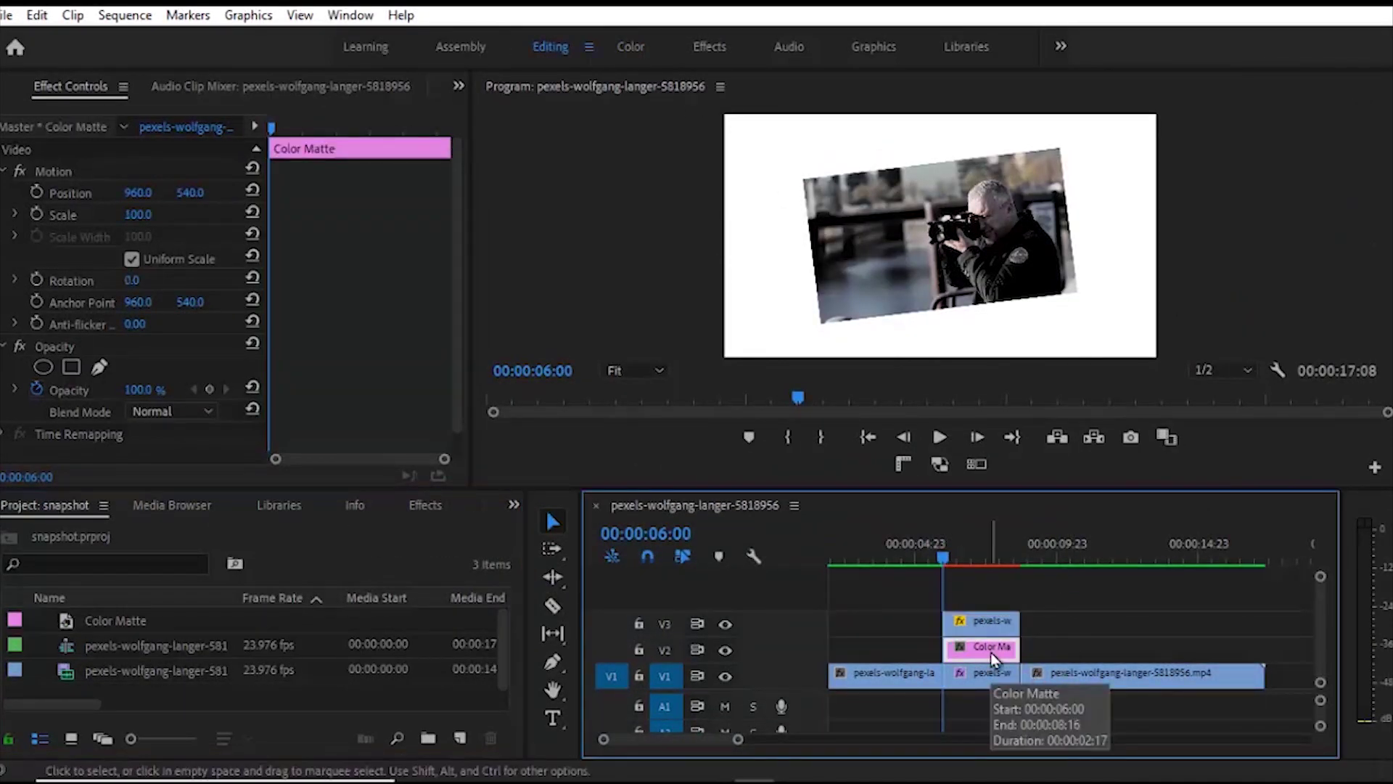
click(989, 628)
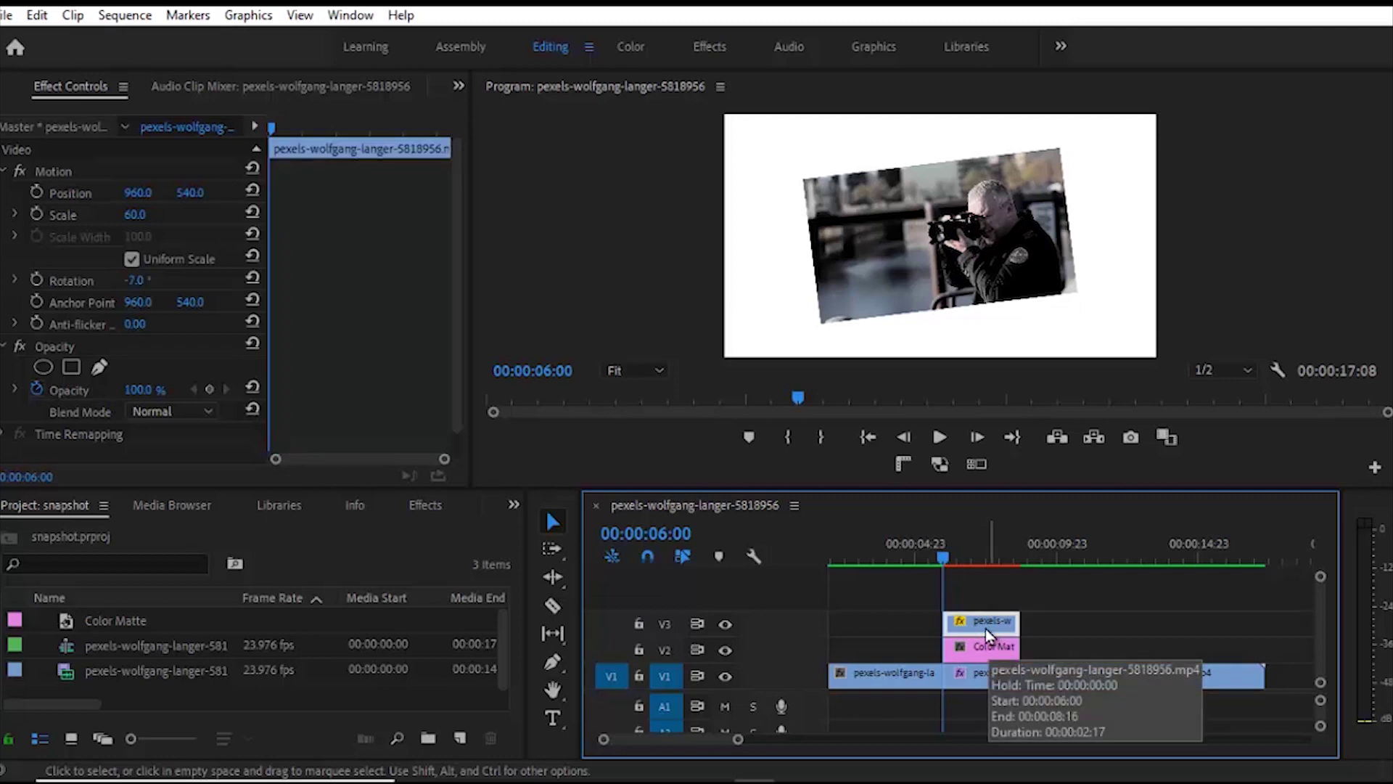
key(ctrl+c)
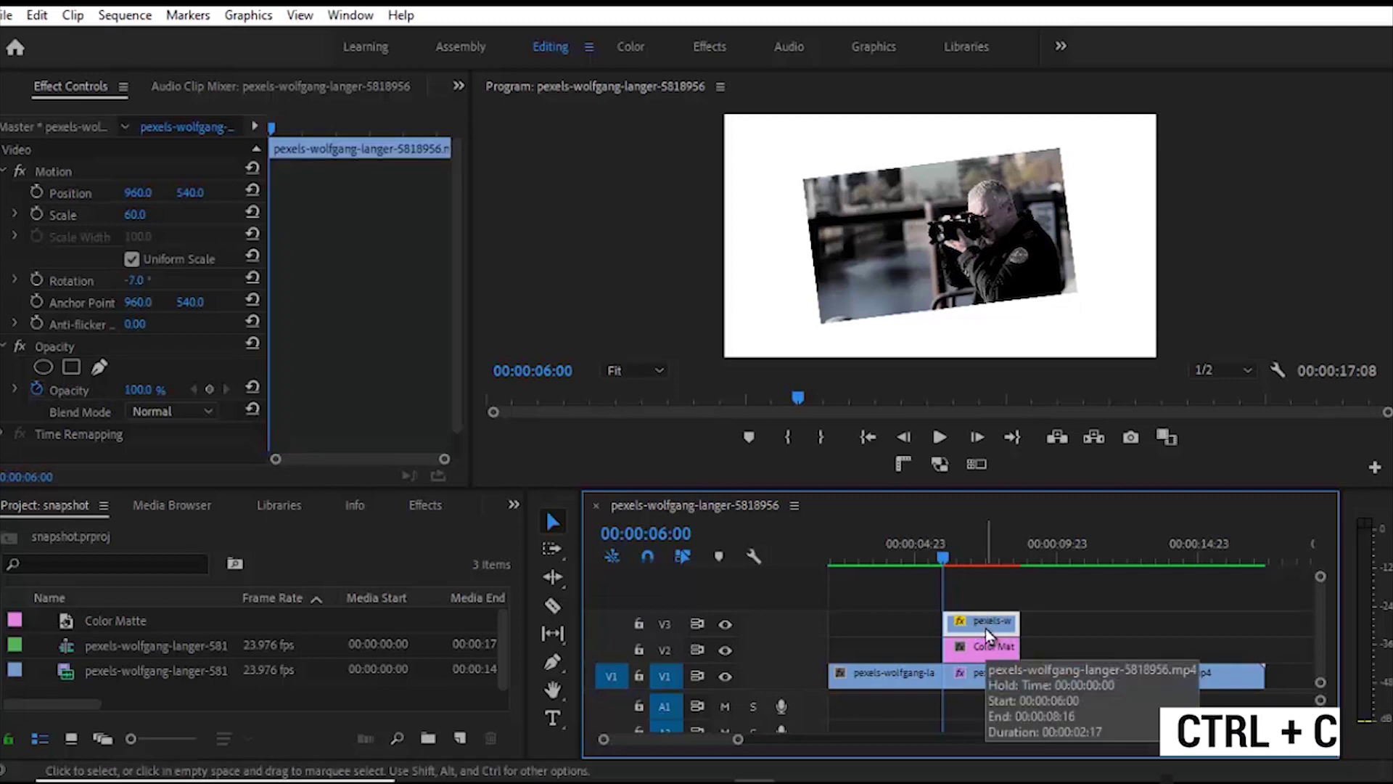
right_click(985, 629)
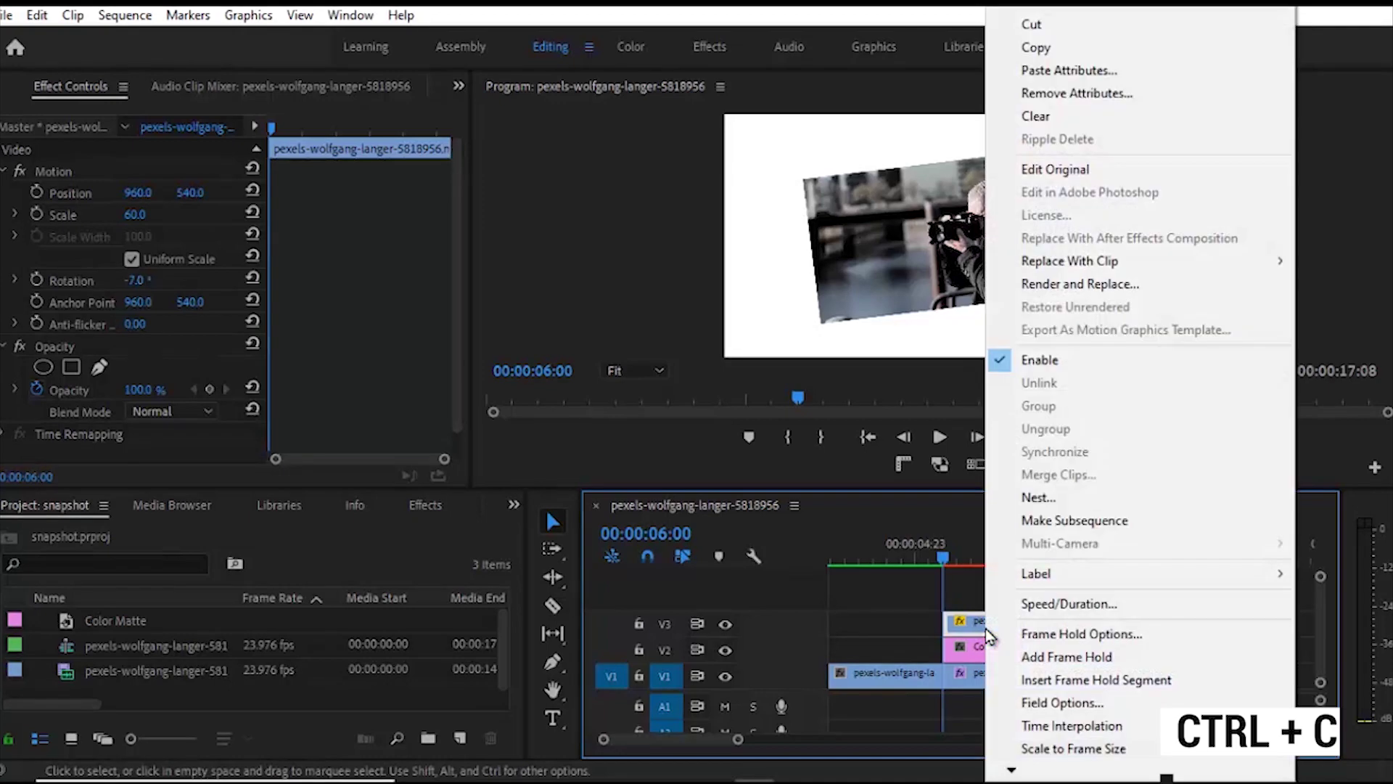
click(1061, 47)
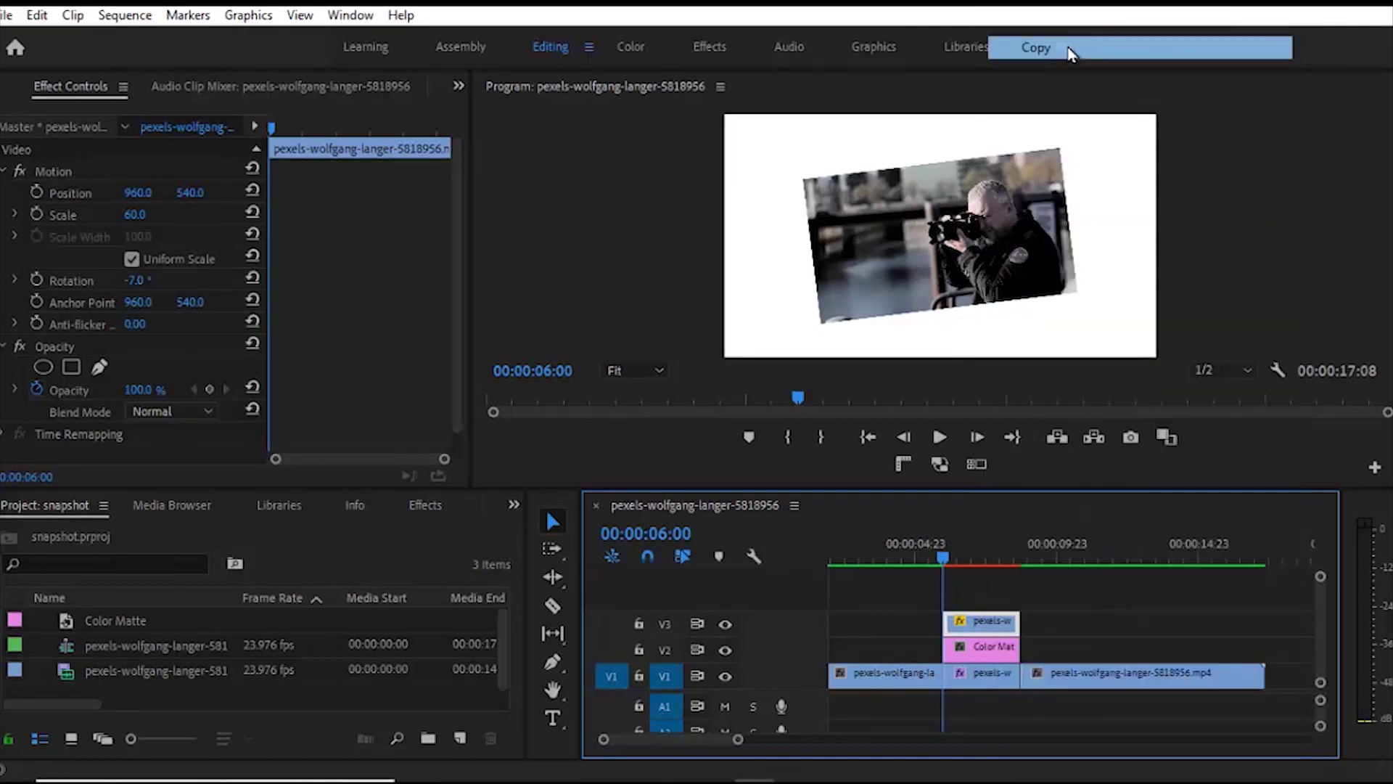
- Bring up Paste Attributes for the Color Matte clip on V2
click(995, 651)
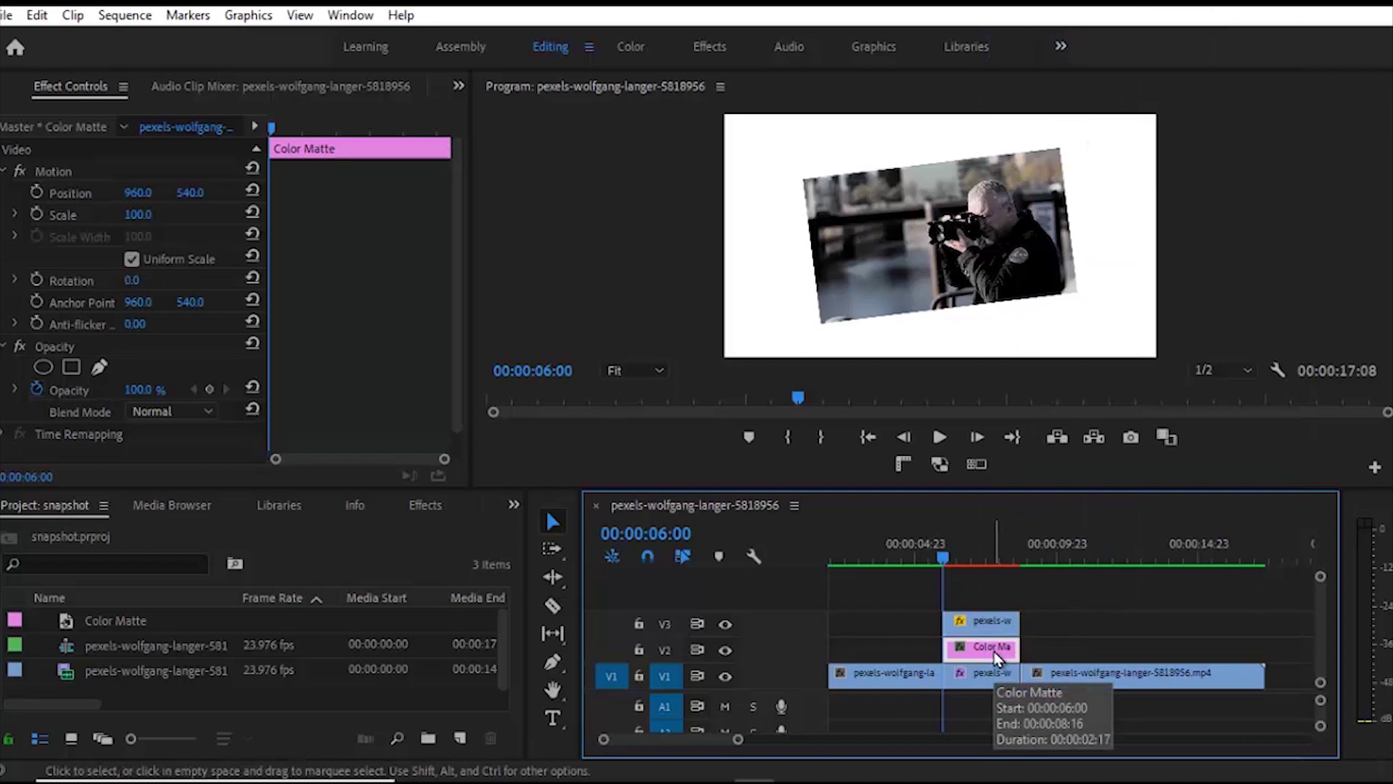
right_click(996, 657)
click(1152, 71)
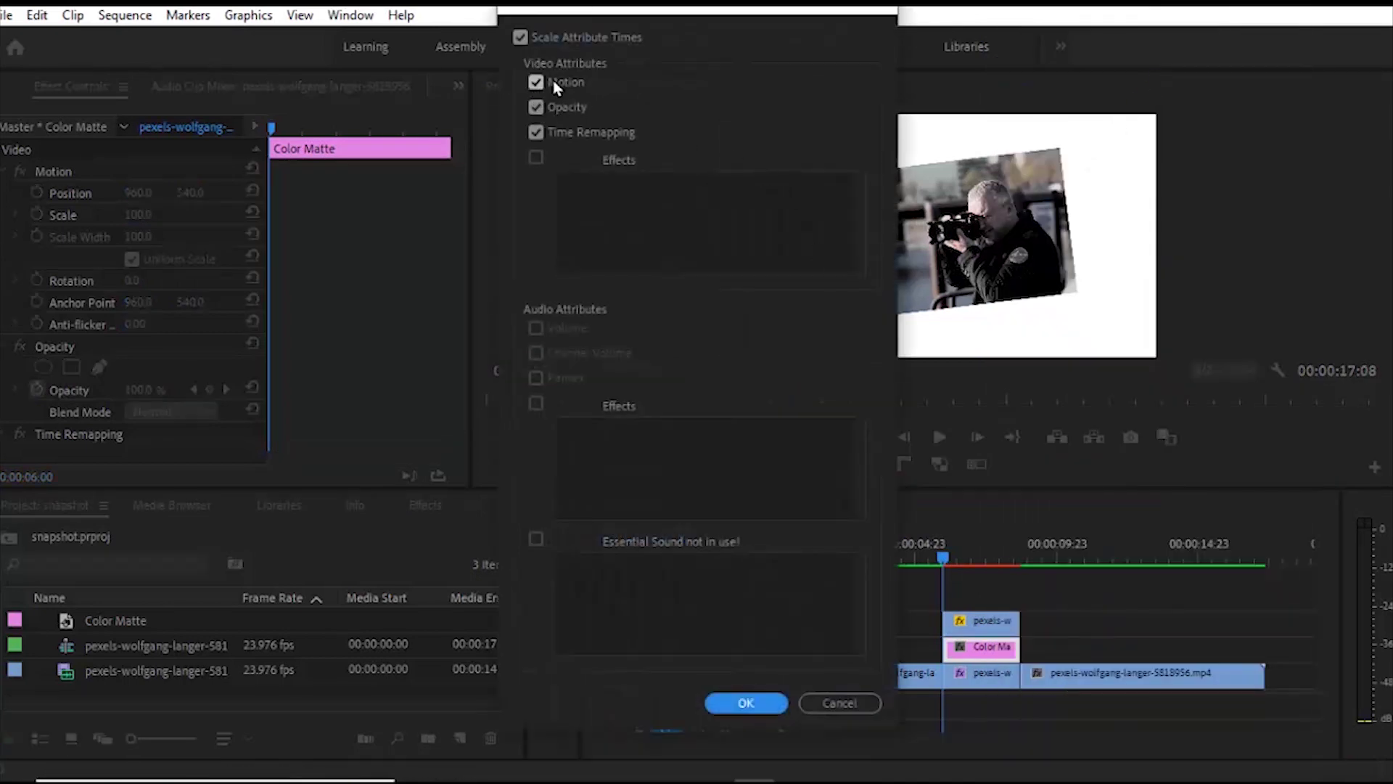
- Paste the photo's attributes onto the matte, then set Scale 65 and non-uniform Scale Width 63
click(742, 701)
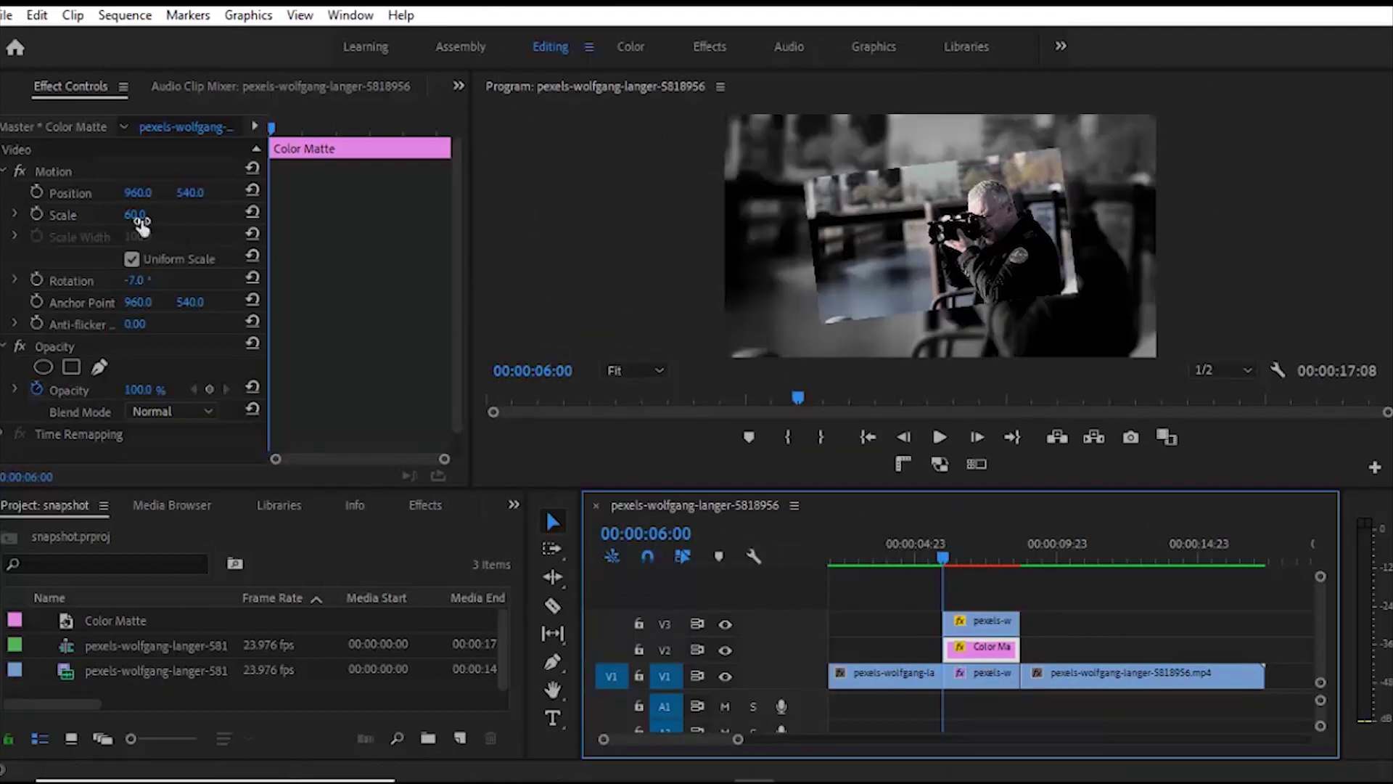
click(135, 216)
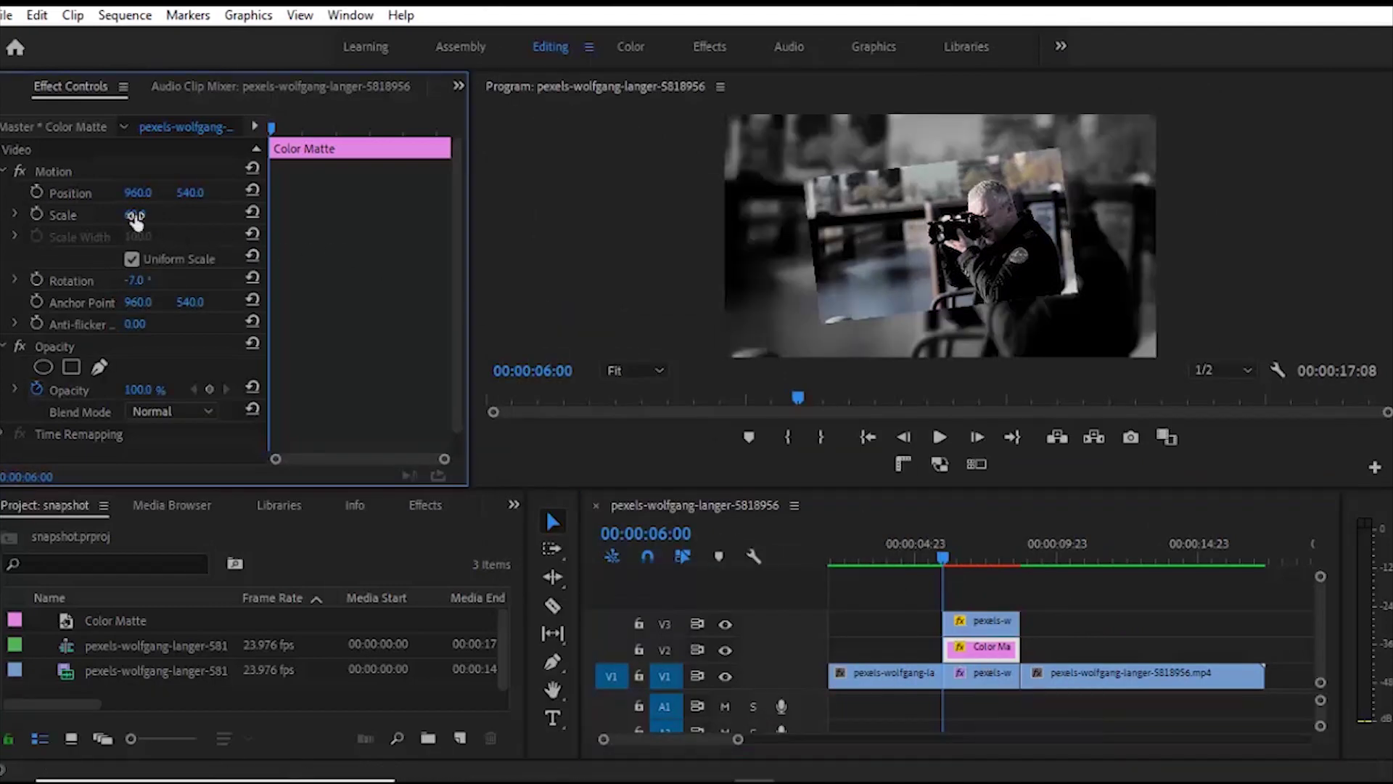
text(65)
key(Return)
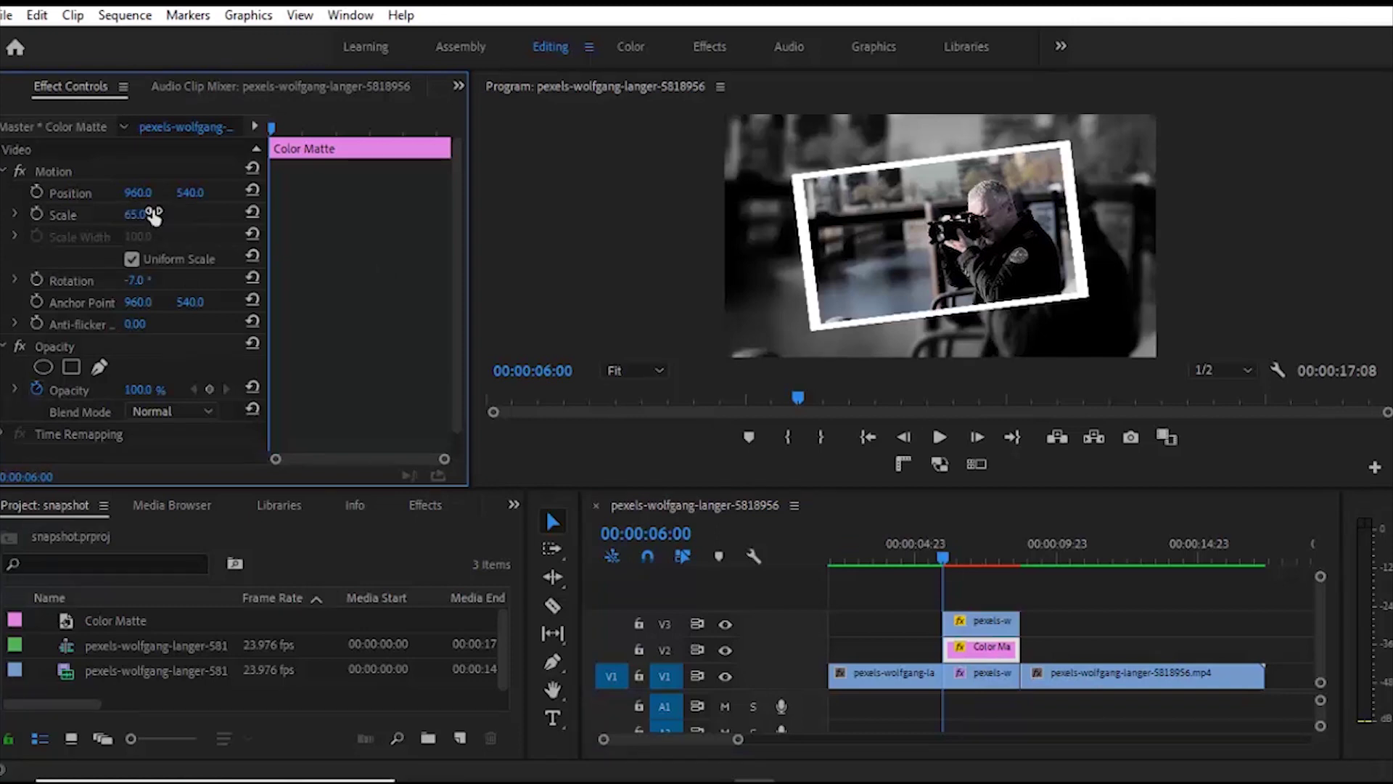
click(132, 259)
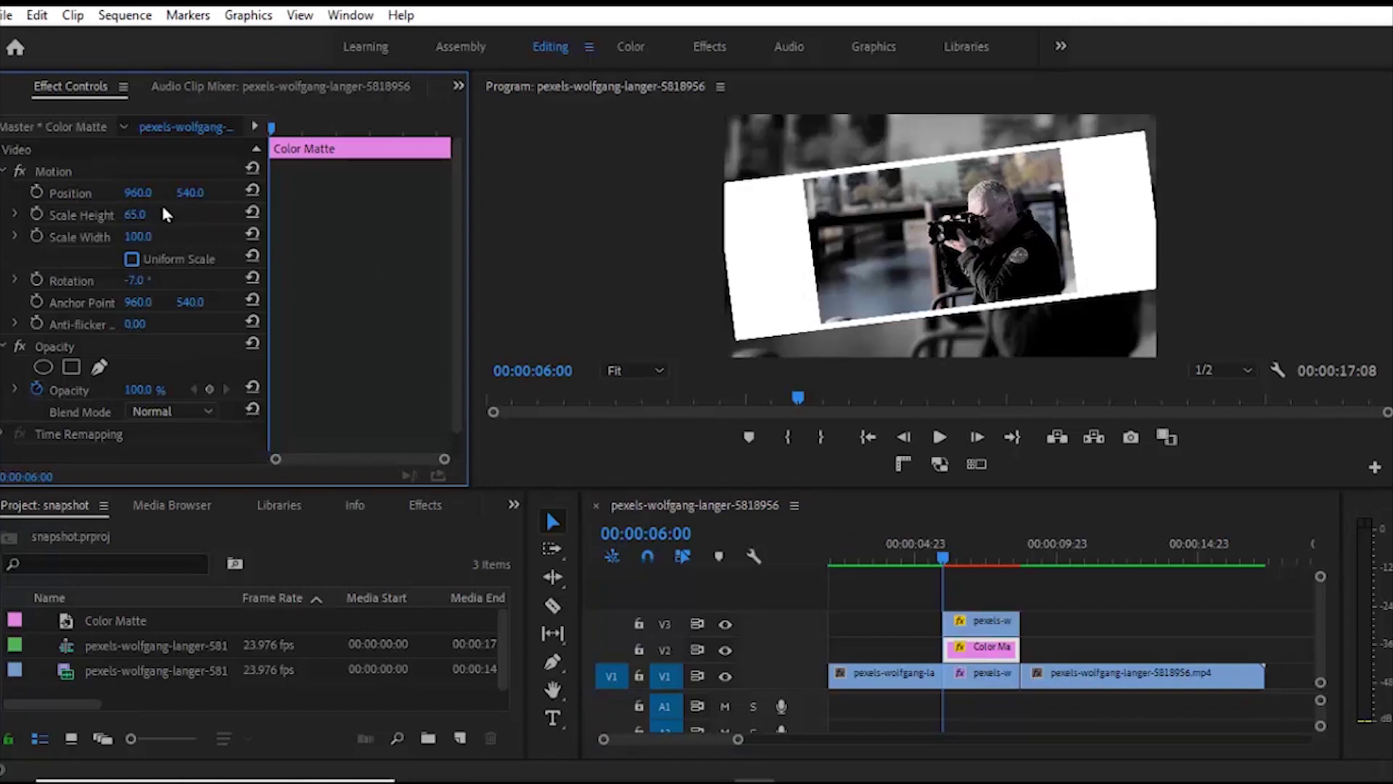
click(148, 236)
text(63)
key(Return)
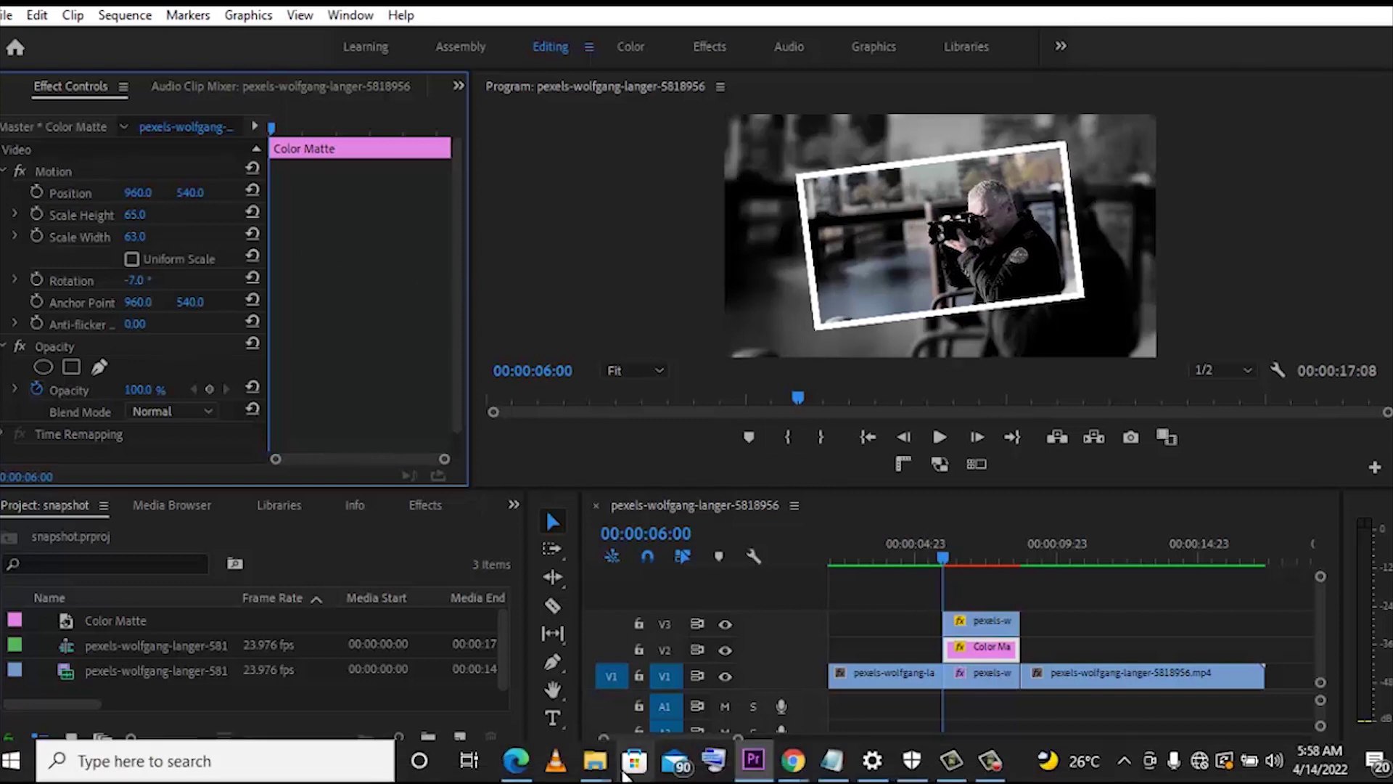
- Drag Camera Frame (1).png from Explorer onto track V4
mouse_move(619, 772)
click(818, 675)
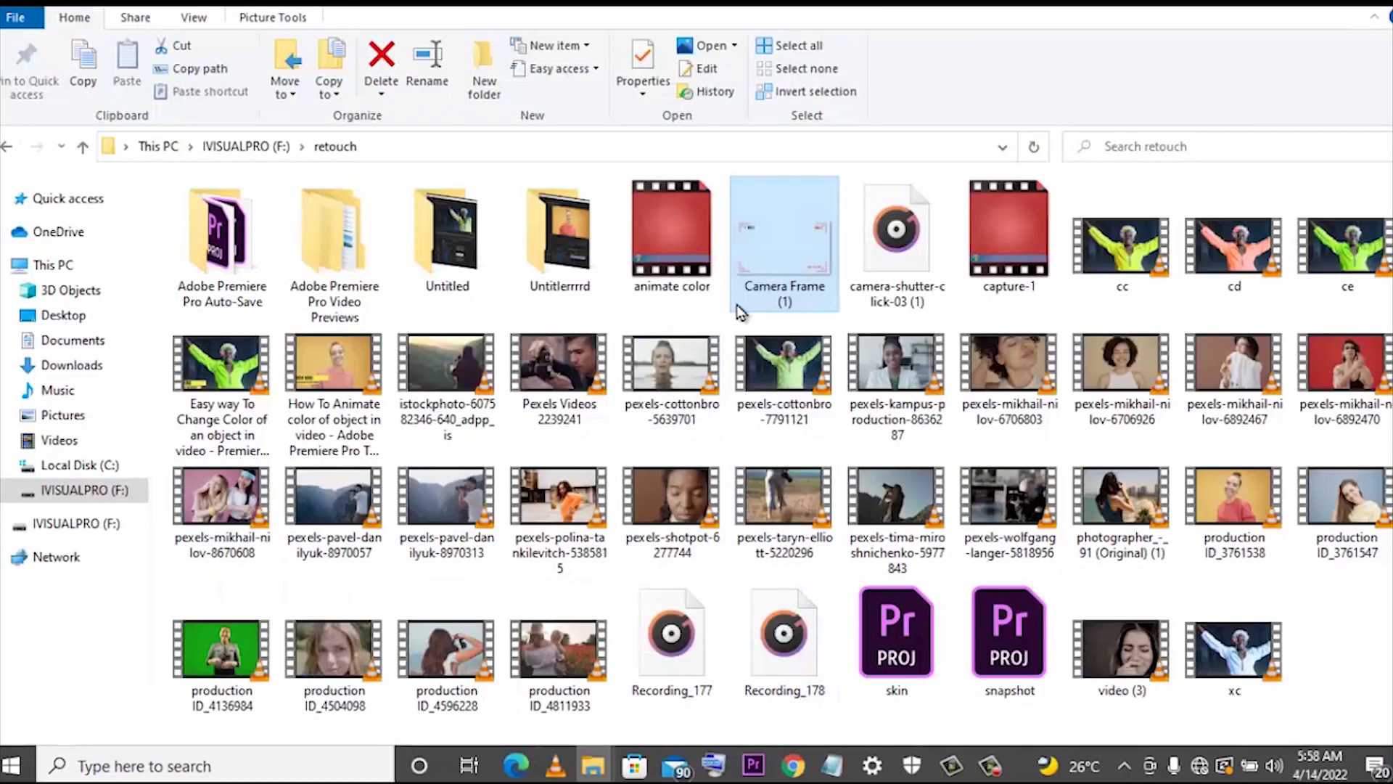
drag(771, 773, 947, 596)
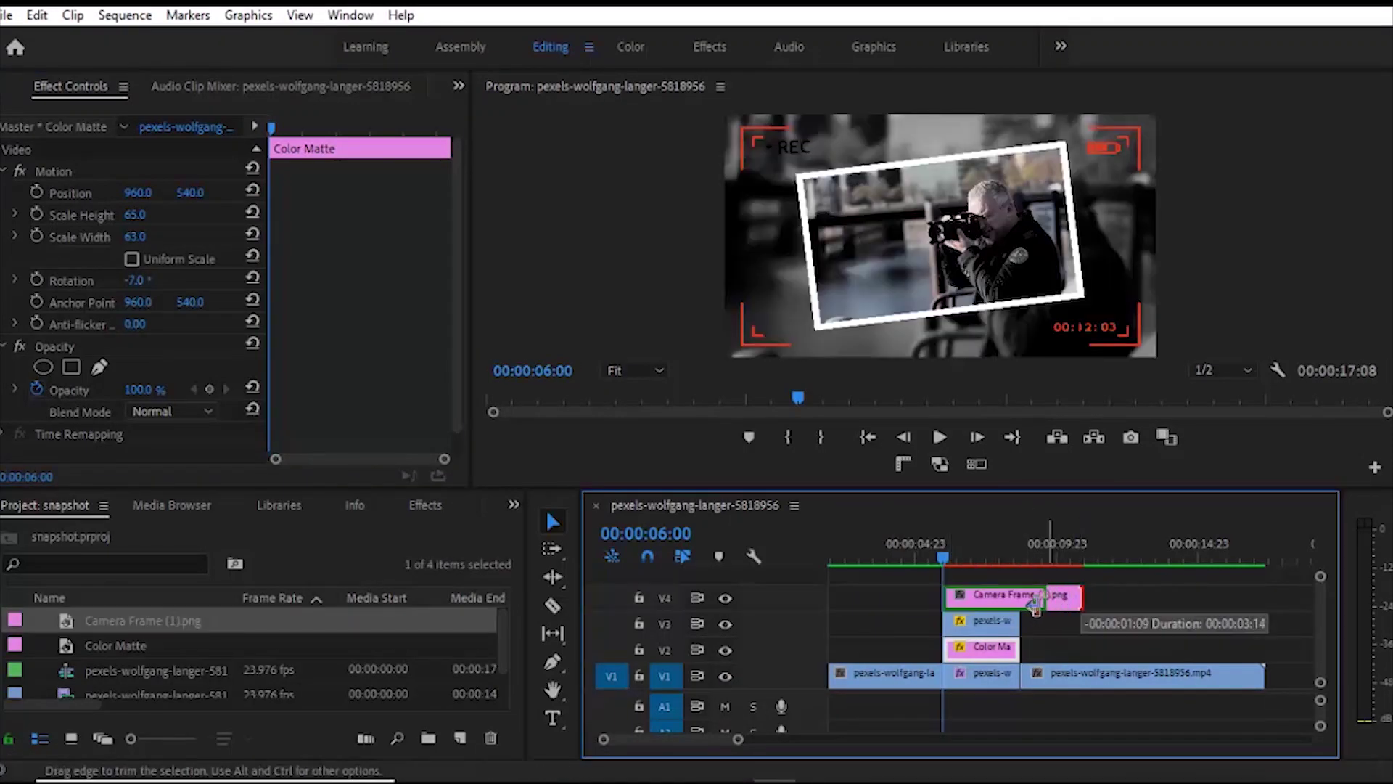
- Trim the Camera Frame clip to end with the photo, then copy the V3 photo clip
drag(1074, 598, 1020, 597)
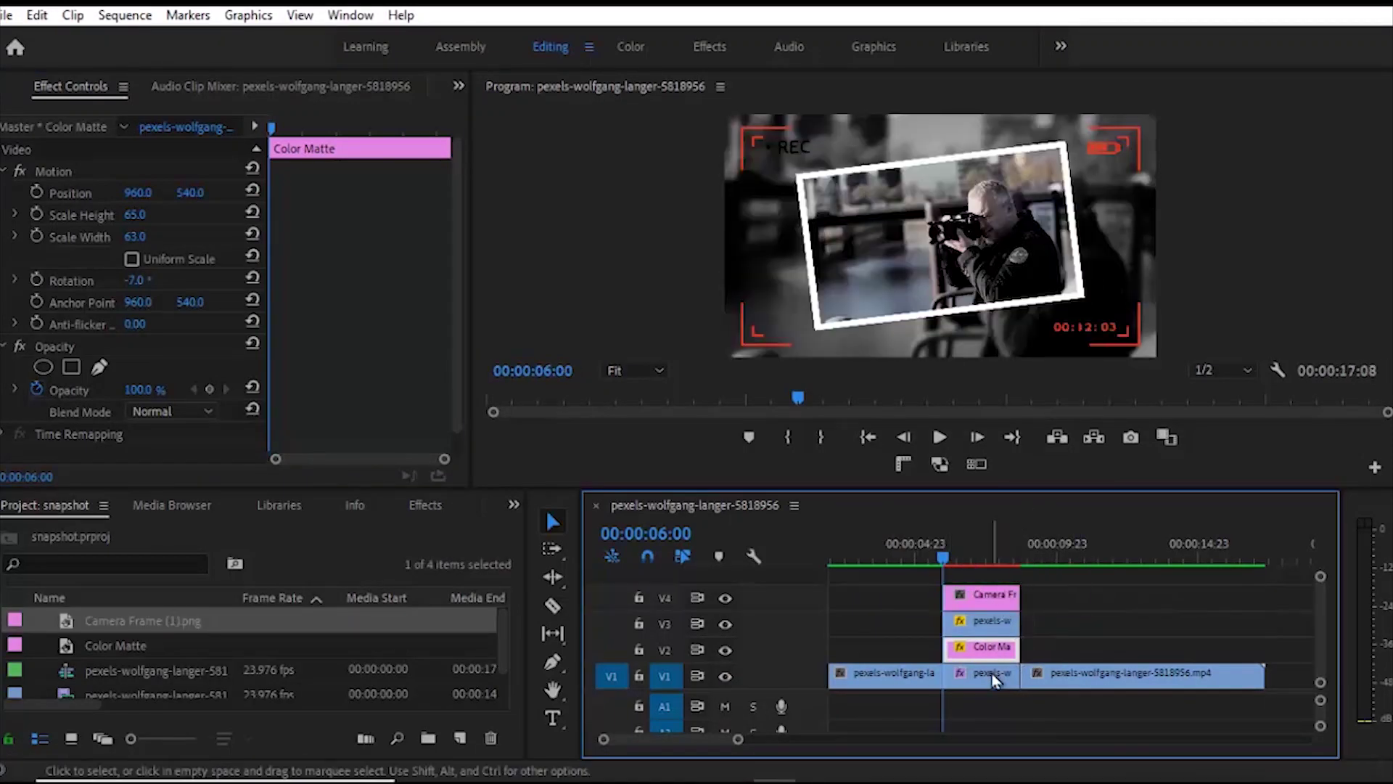
click(987, 630)
right_click(988, 630)
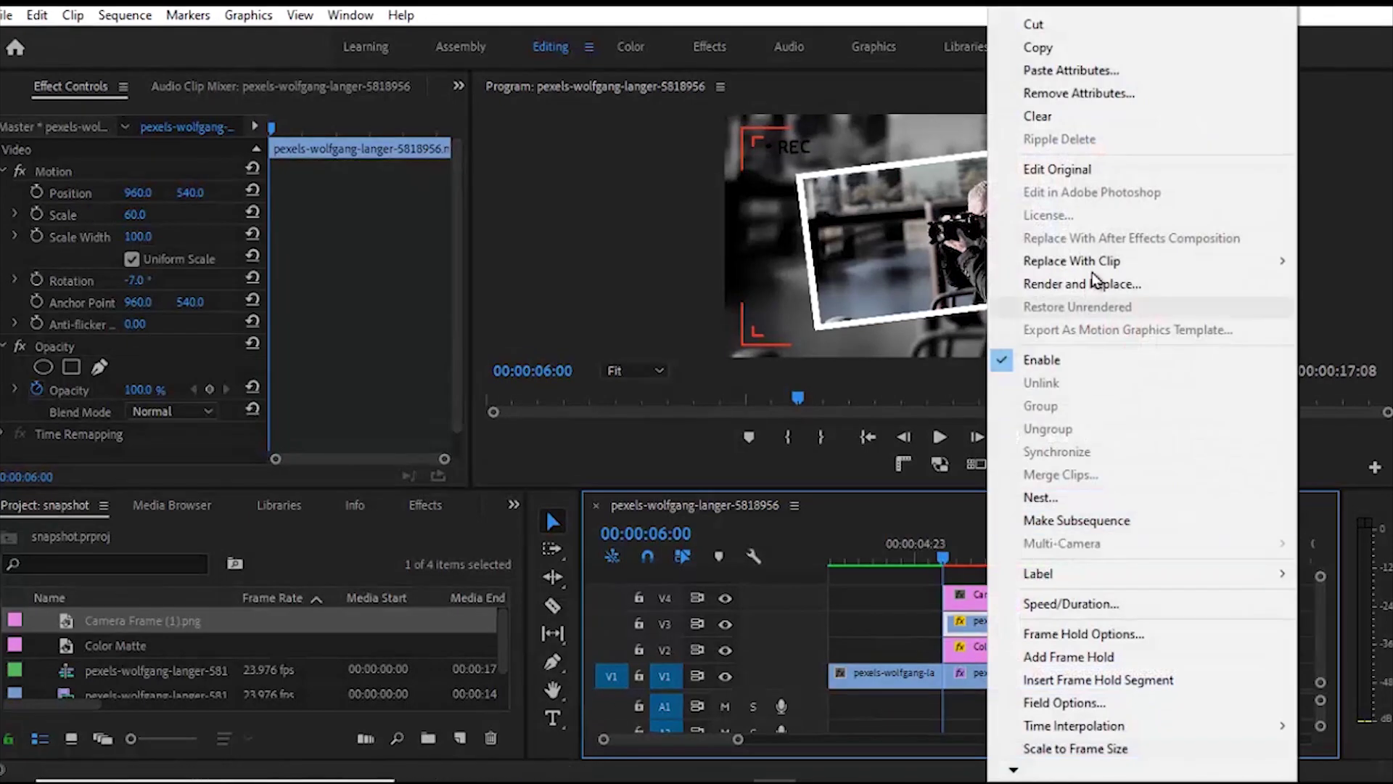
click(1038, 47)
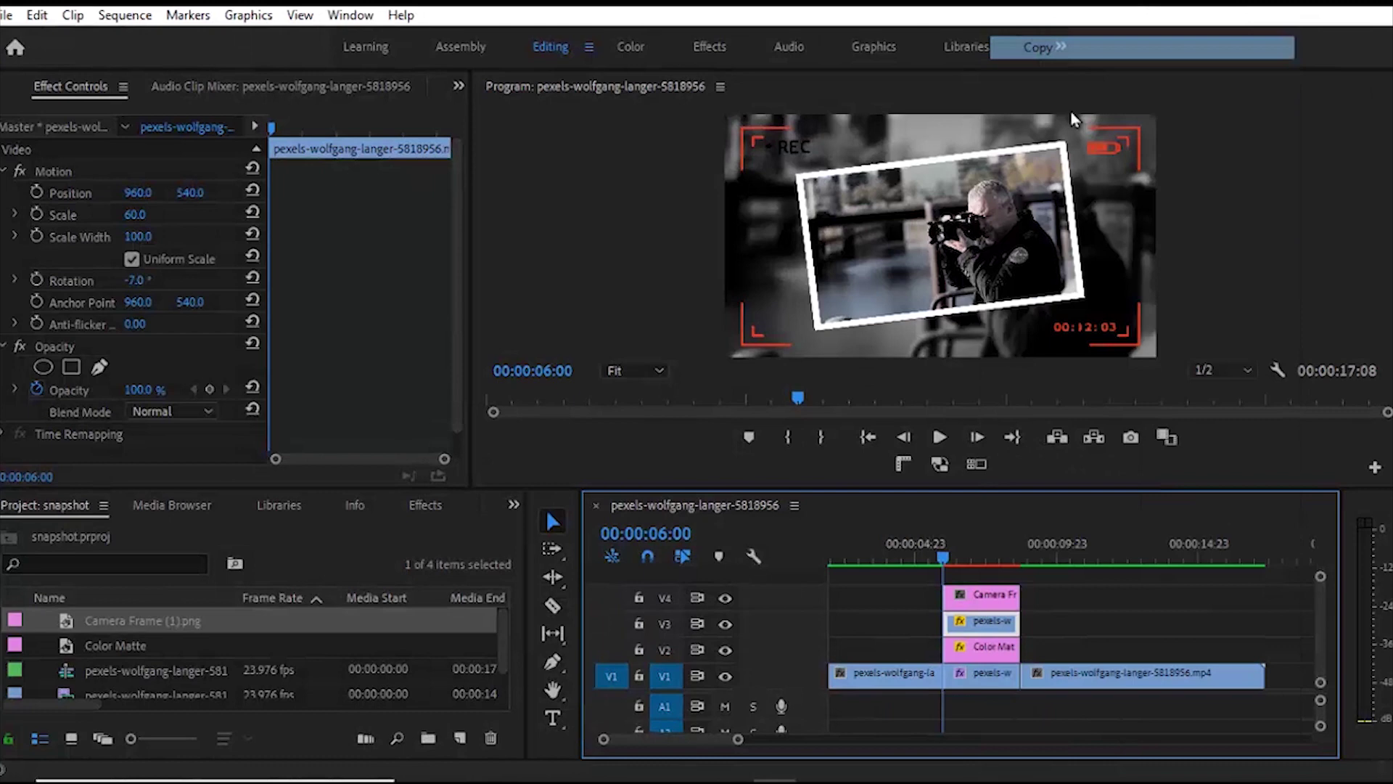
- Paste the photo's Motion attributes onto the Camera Frame clip for Scale 60 and Rotation -7
click(997, 598)
right_click(997, 598)
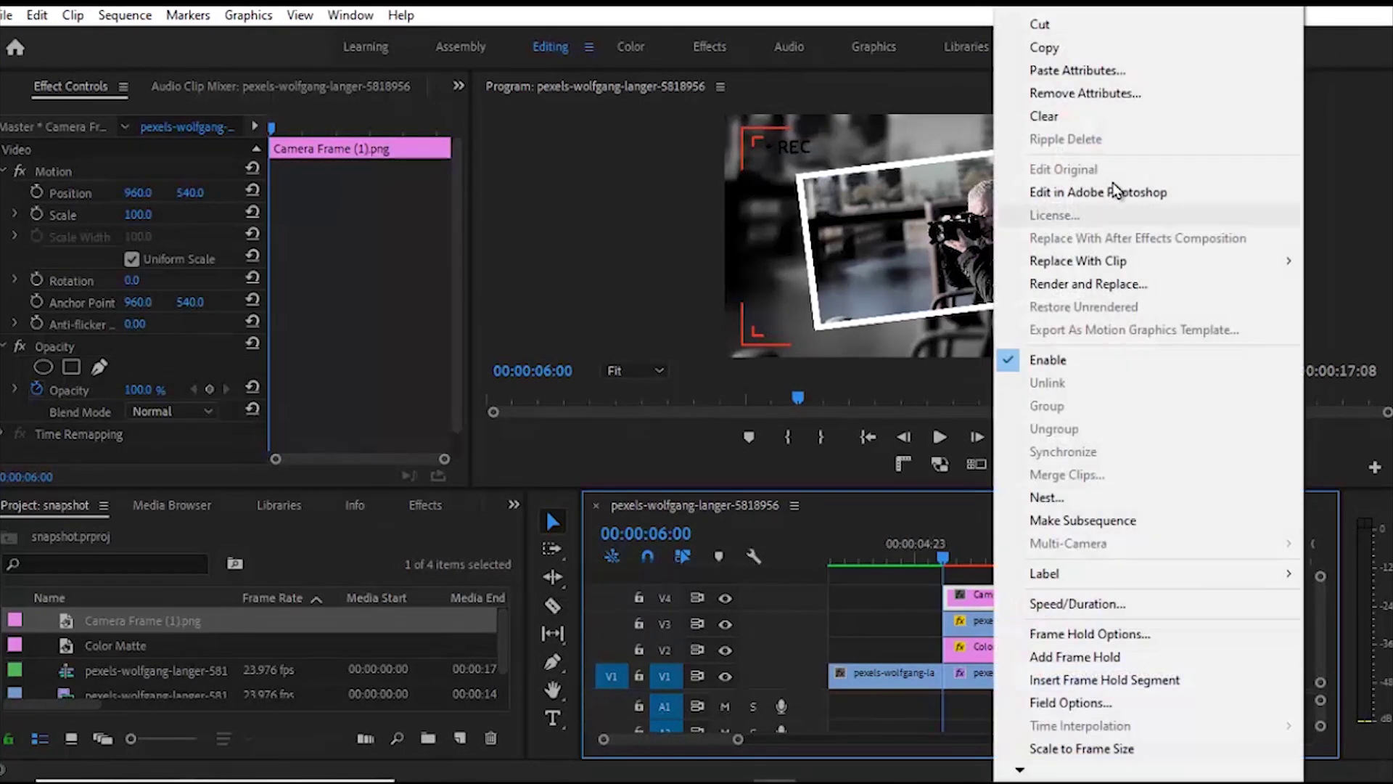
click(1052, 75)
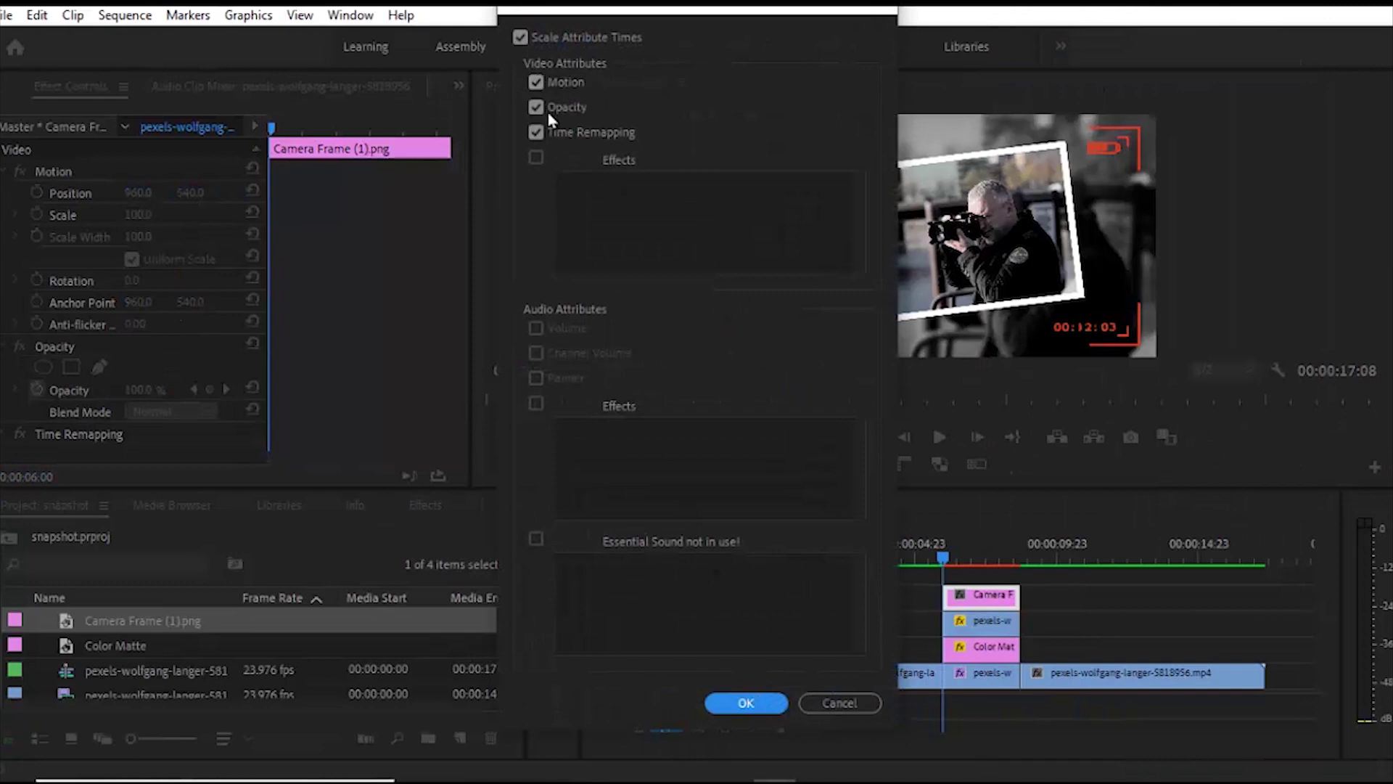
click(747, 703)
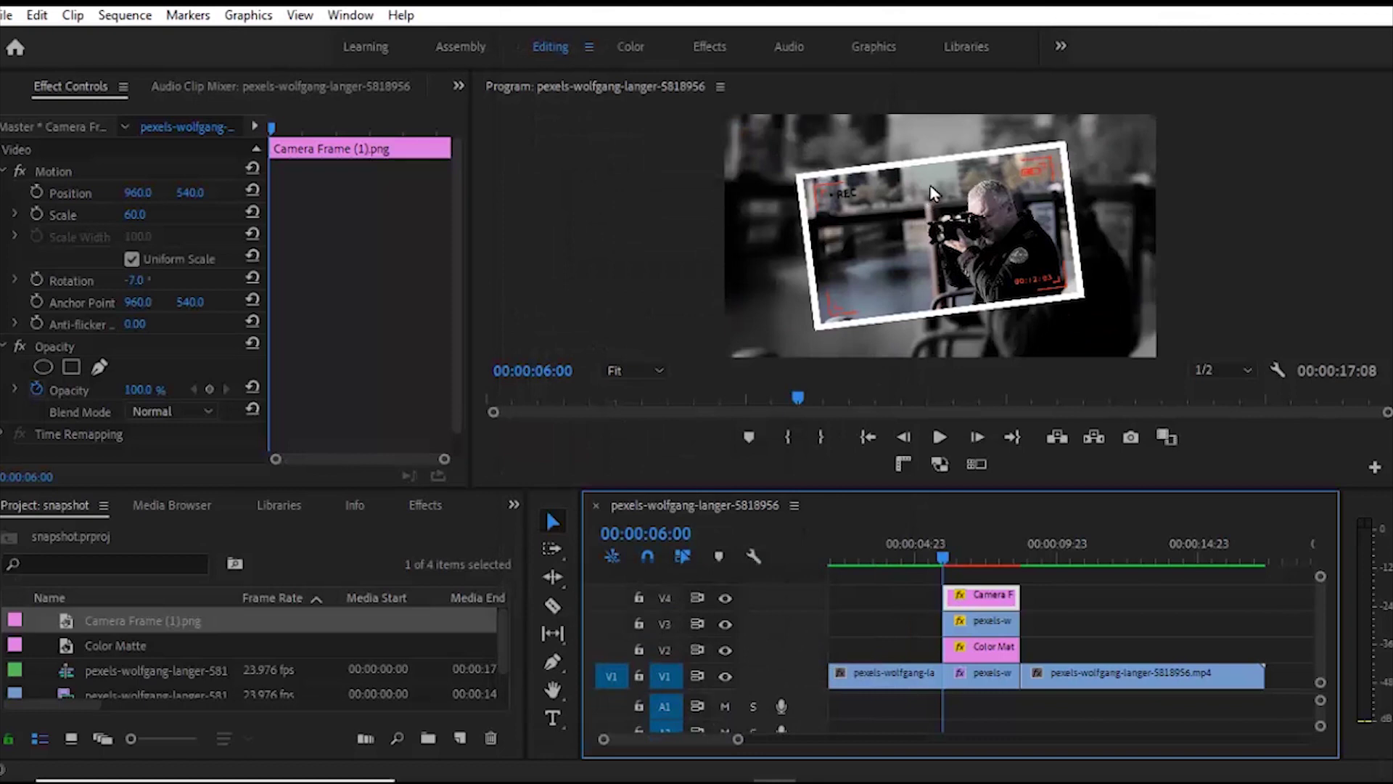
- Nest the matte, photo and Camera Frame clips on V2–V4 into Nested Sequence 01
key(shift+7)
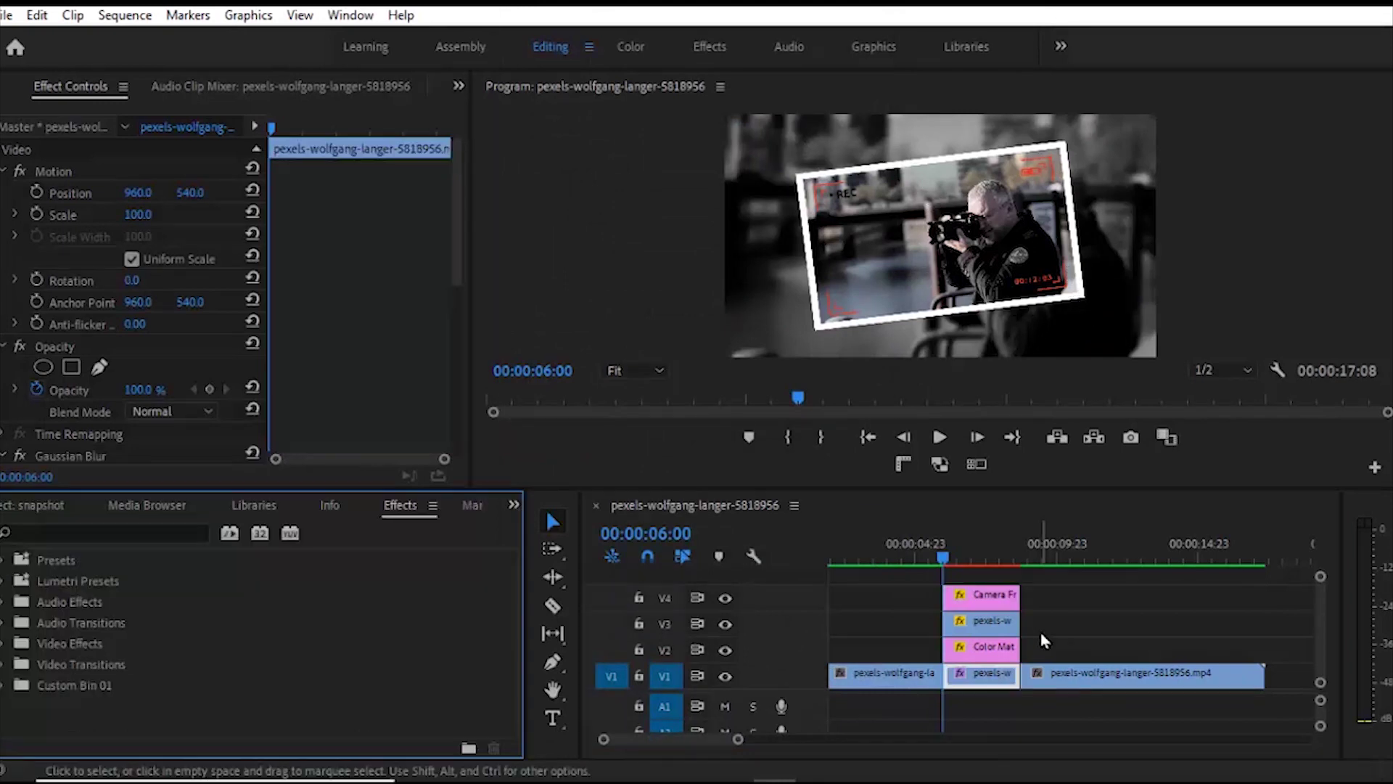
drag(1037, 651, 980, 599)
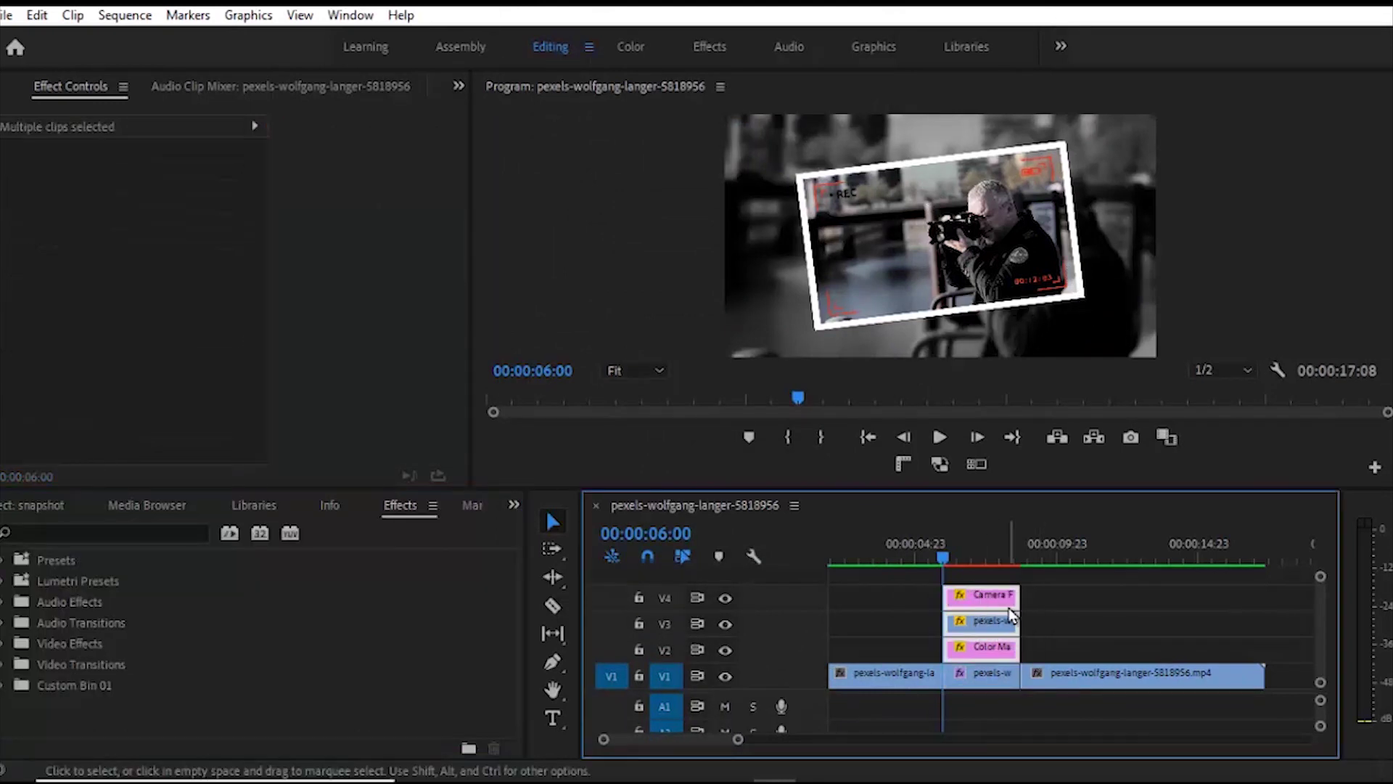
right_click(984, 606)
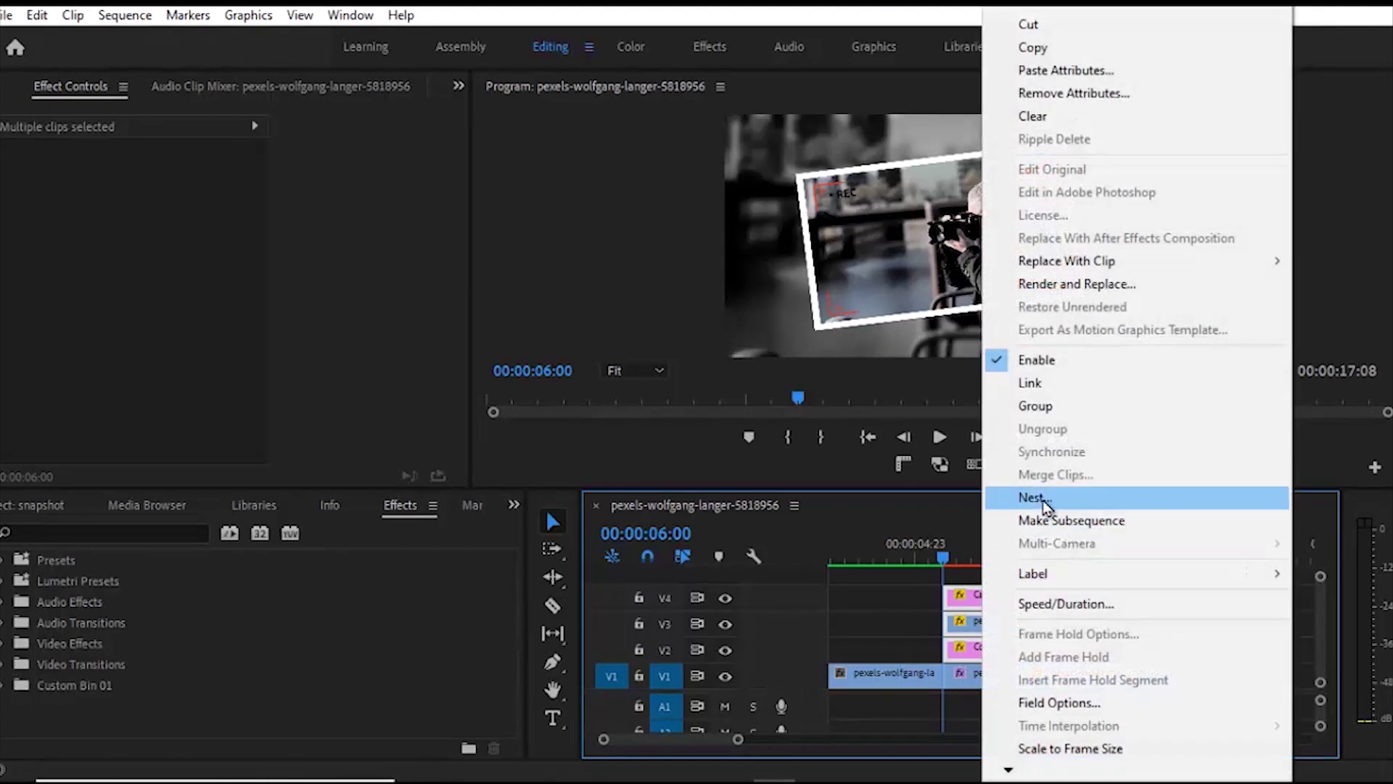
click(1035, 498)
click(657, 412)
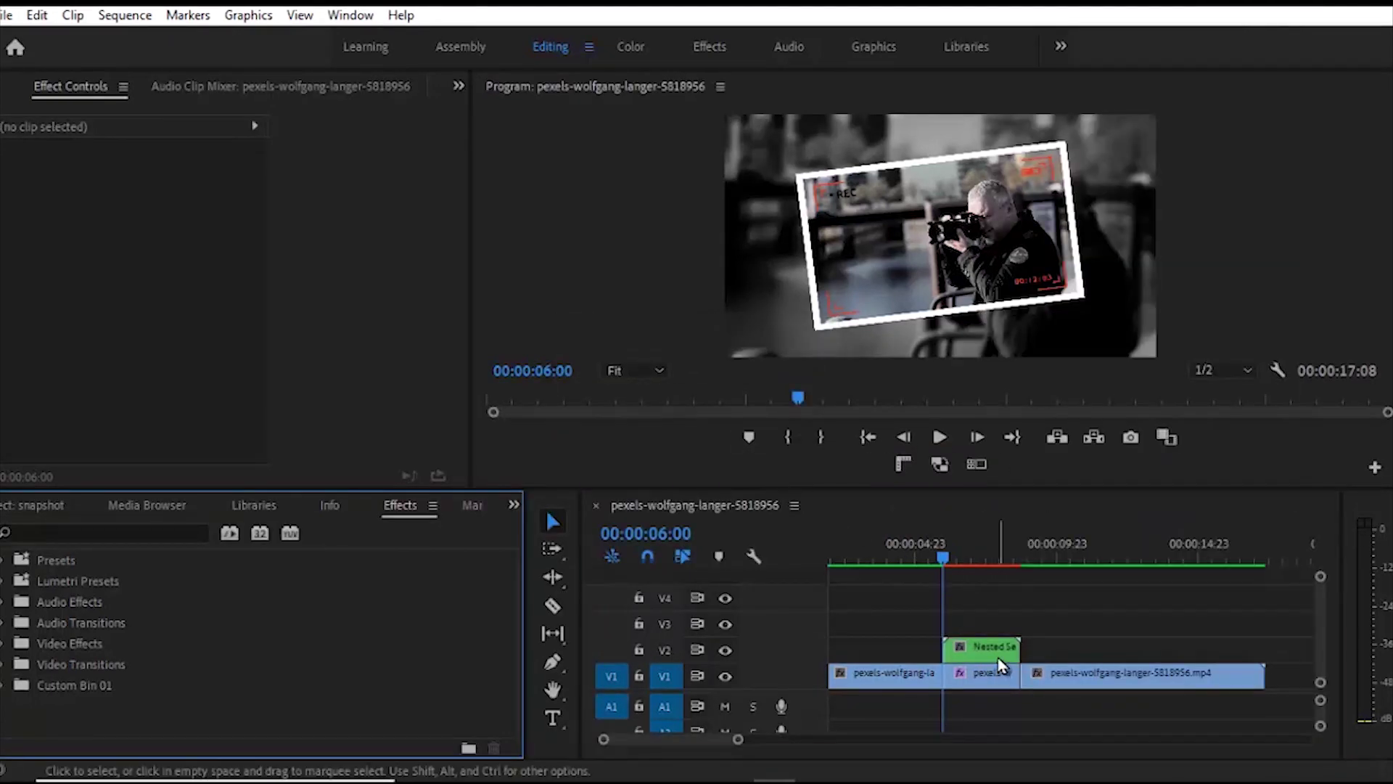
click(999, 658)
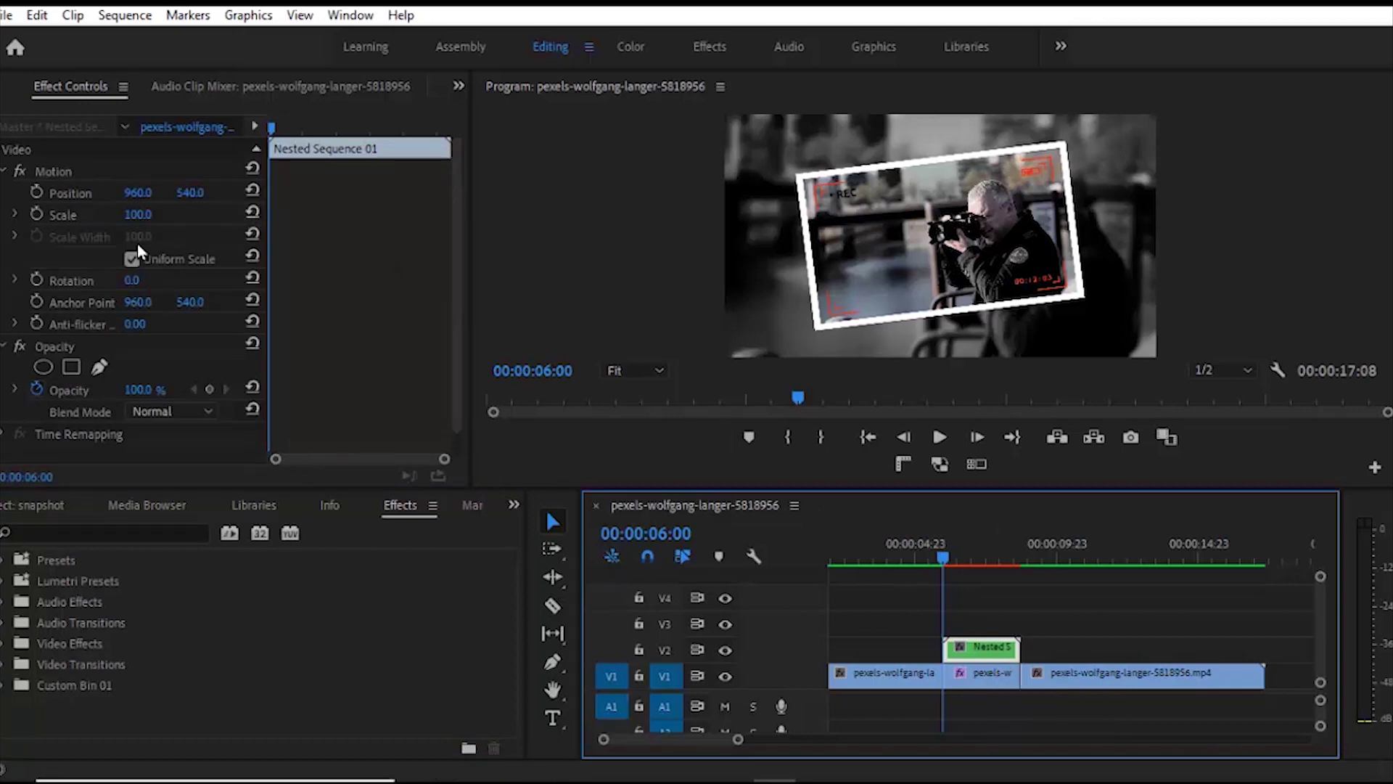
- Keyframe the nested clip's Scale and Rotation, reaching Scale 110 and Rotation 4° at 00:00:07:00
click(39, 215)
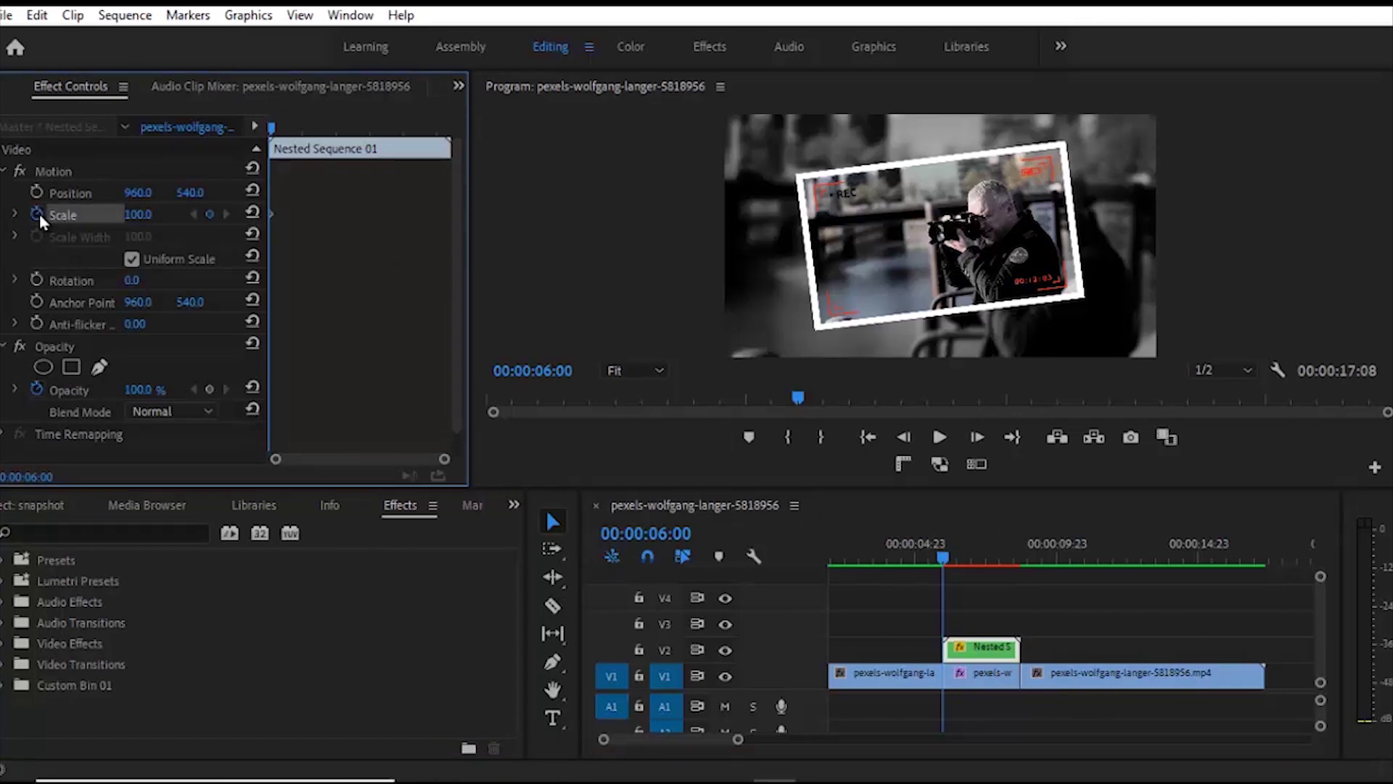
click(37, 280)
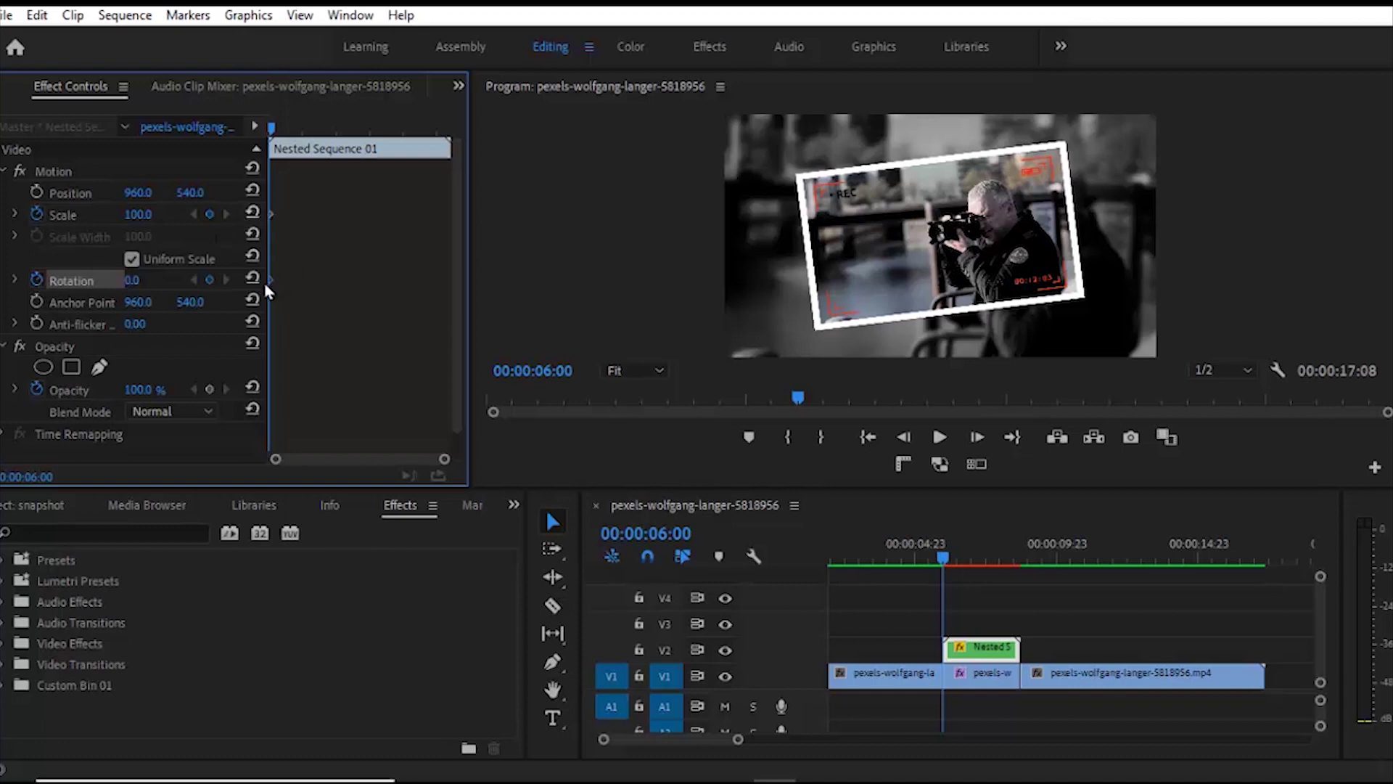
drag(272, 129, 341, 134)
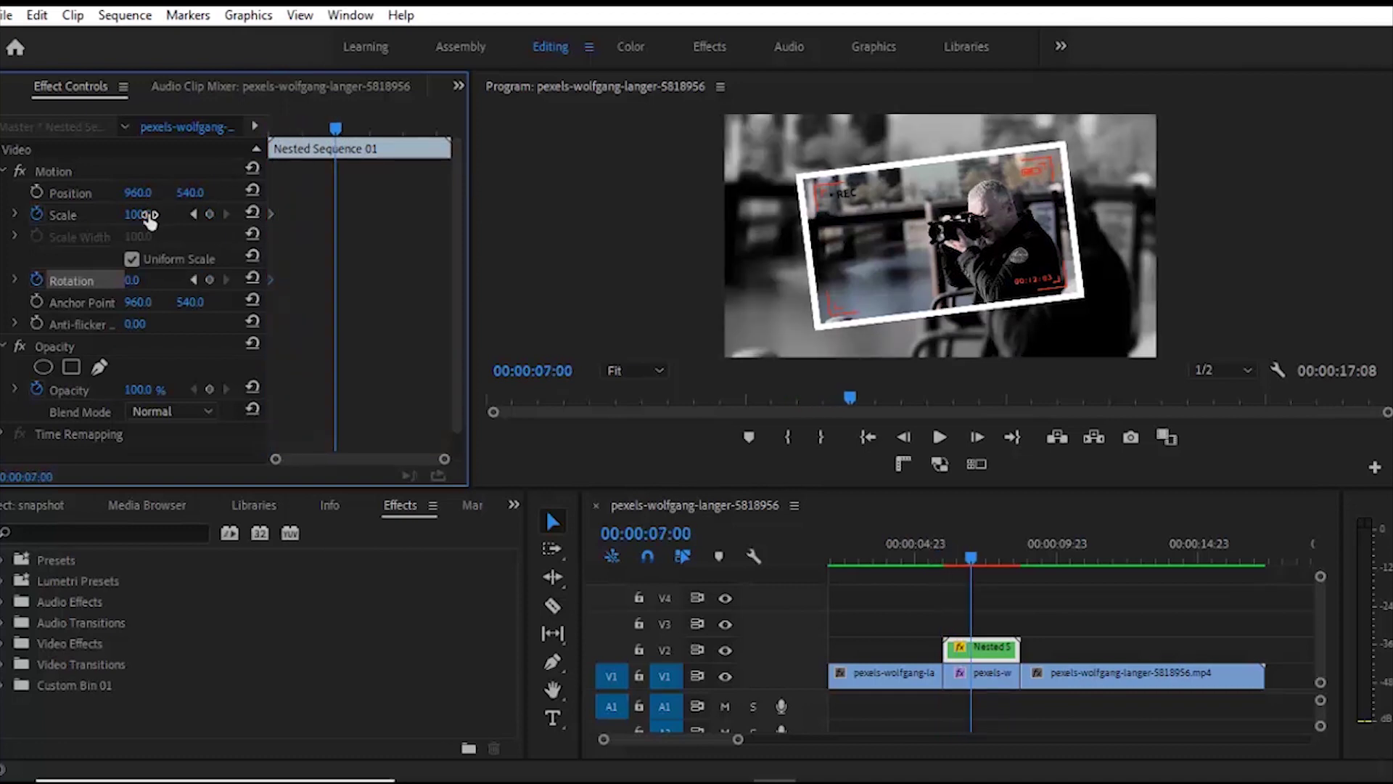
click(145, 214)
text(110)
key(Return)
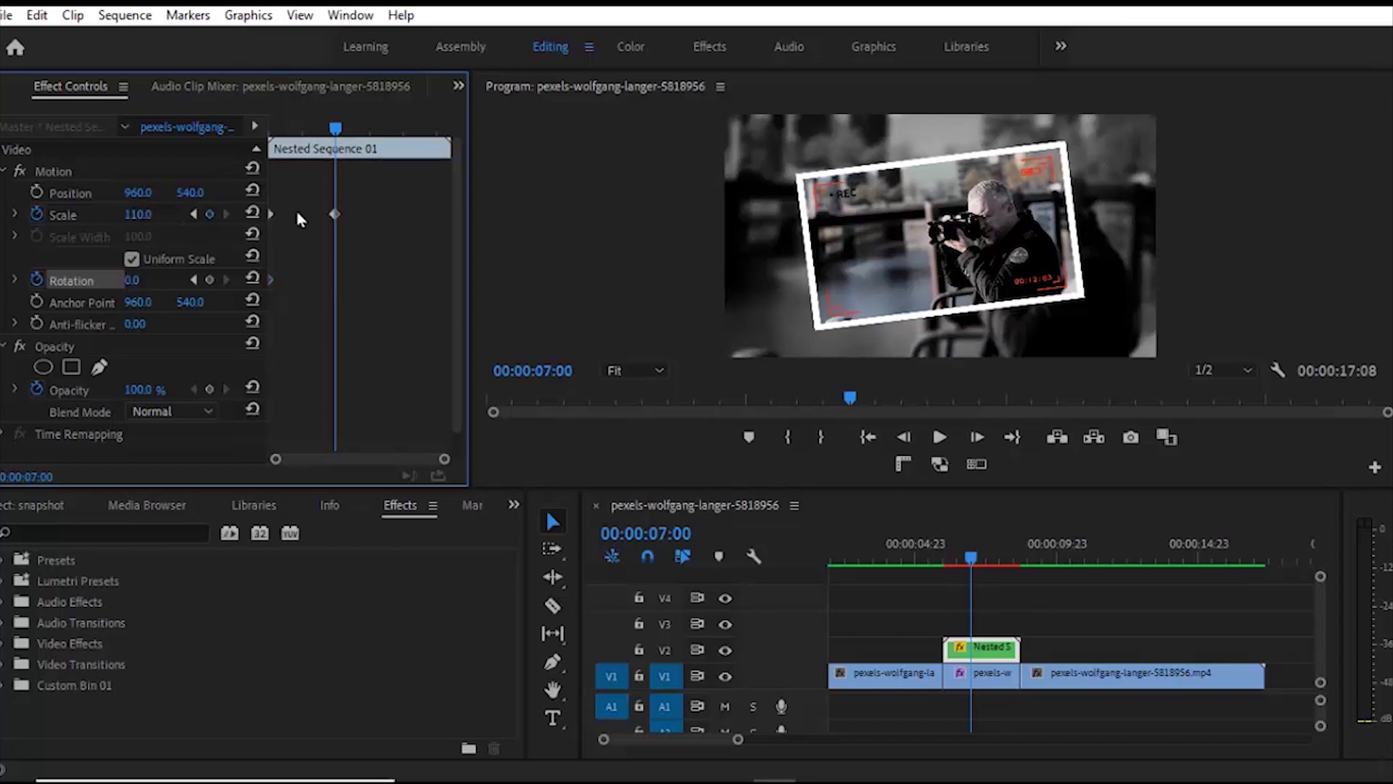
click(134, 281)
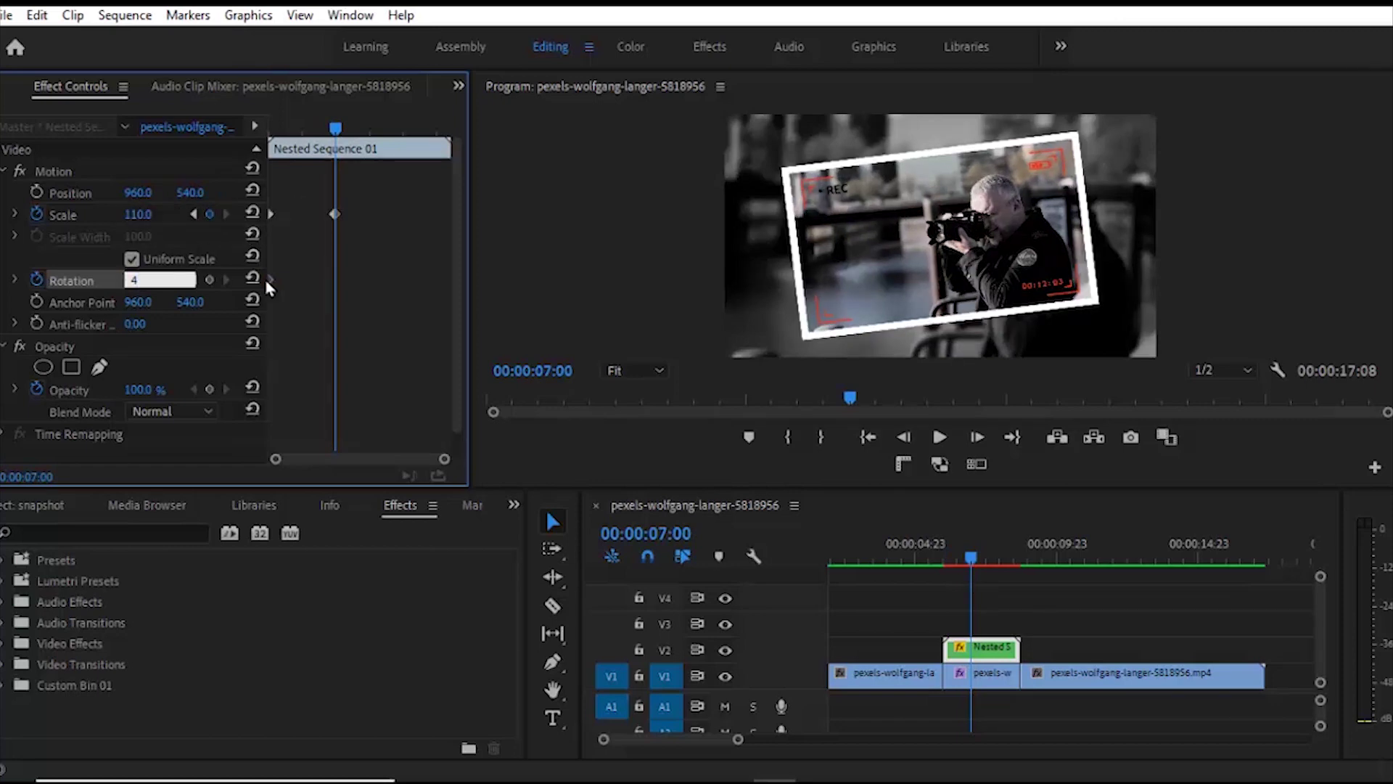
text(4)
- Apply Ease In and Ease Out to the Scale and Rotation keyframes
drag(308, 187, 486, 286)
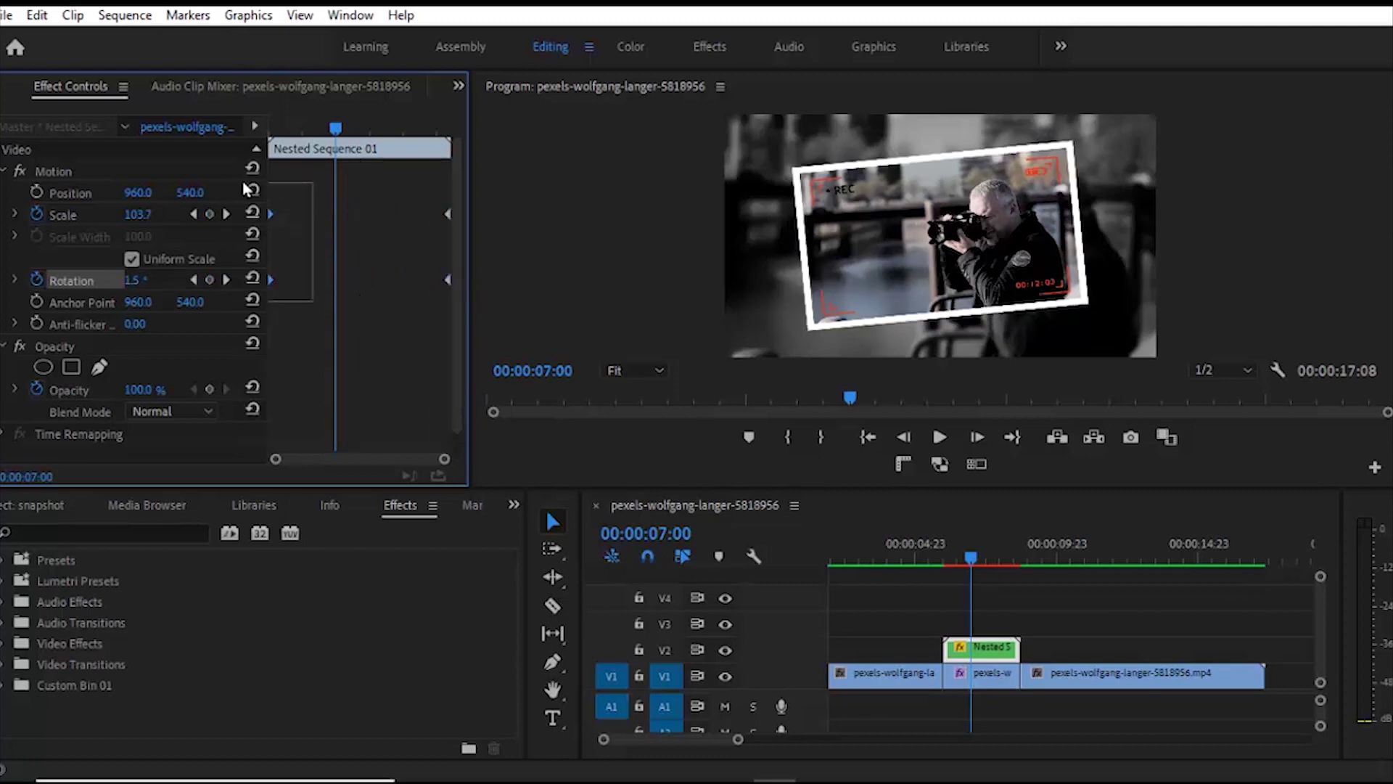
click(341, 508)
right_click(447, 278)
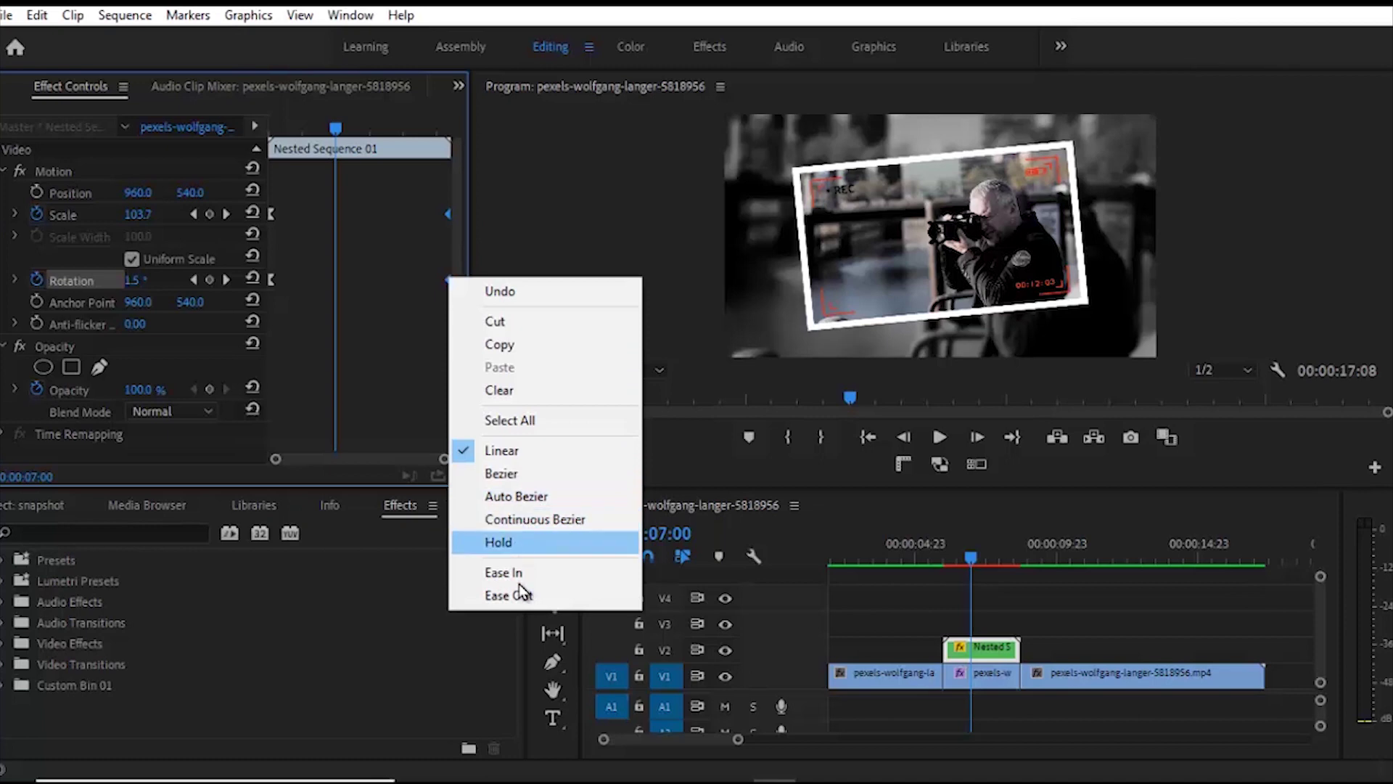
click(509, 595)
- Play the sequence from the start to preview the freeze frame, then stop
key(Home)
click(939, 436)
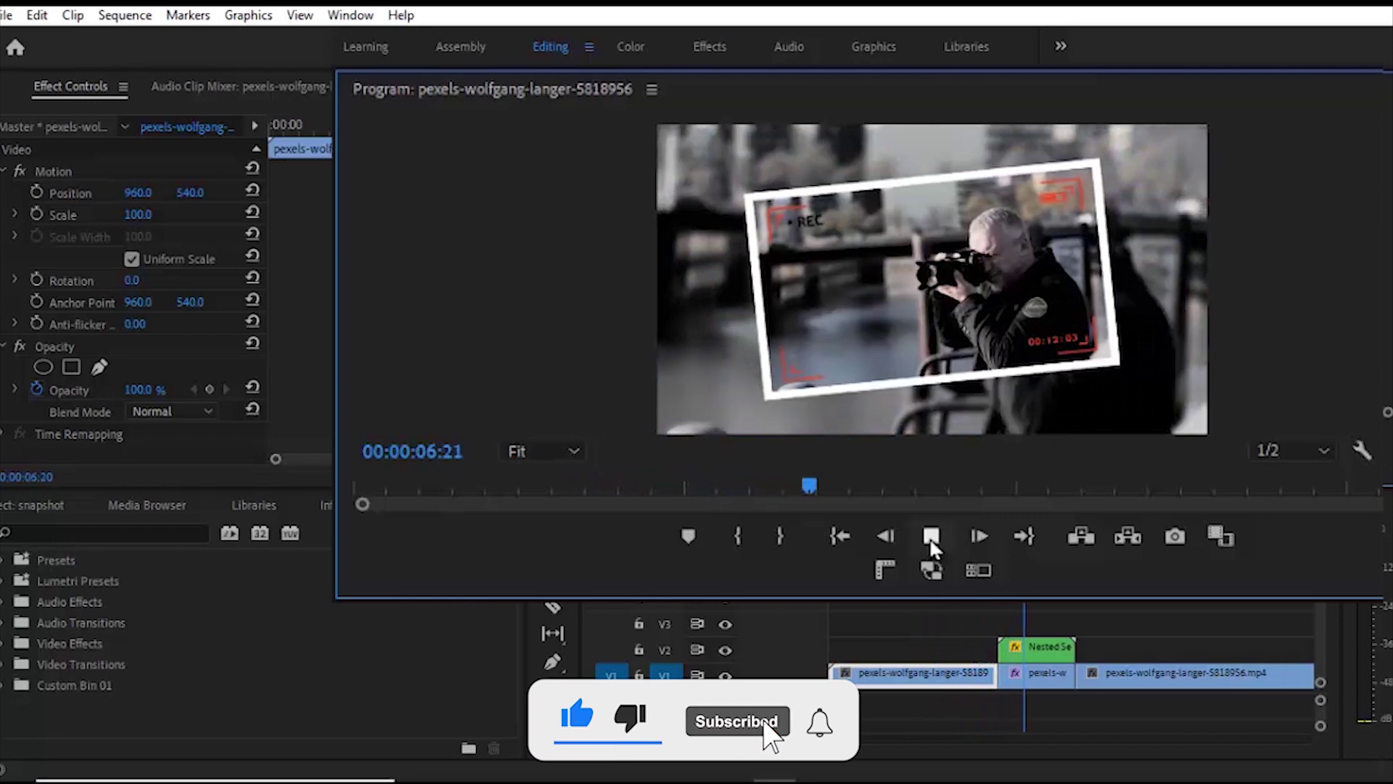
click(930, 538)
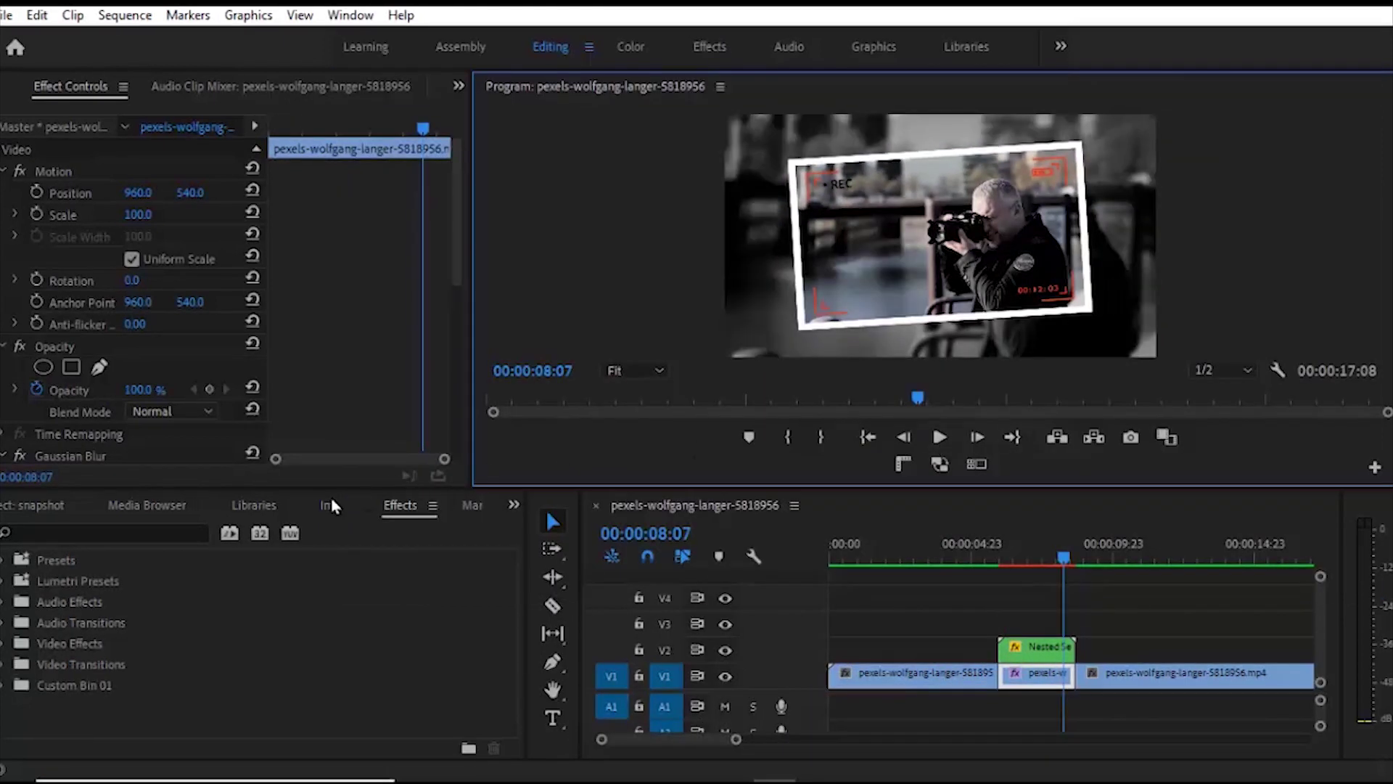
- Place the Dip to White transition on the V1 cut before the freeze frame
click(130, 534)
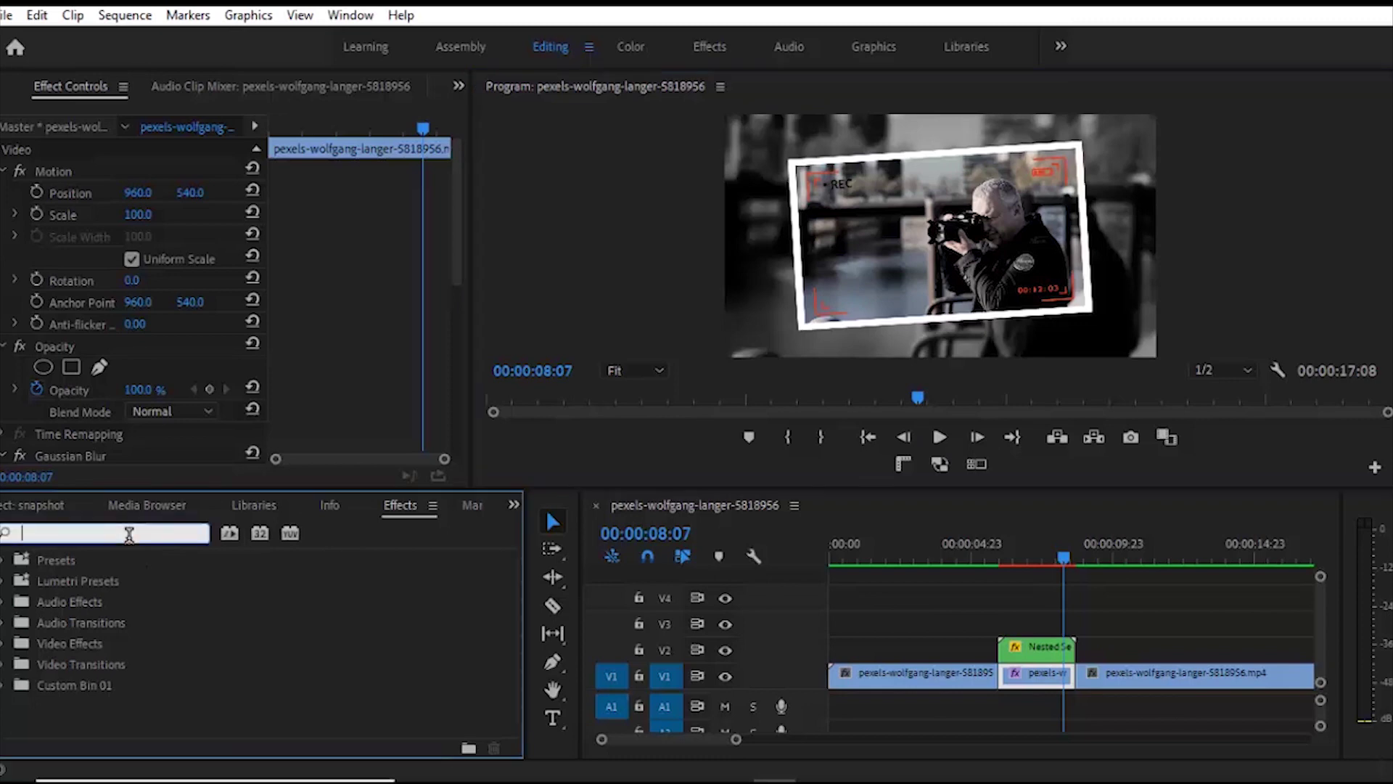
text(dip t)
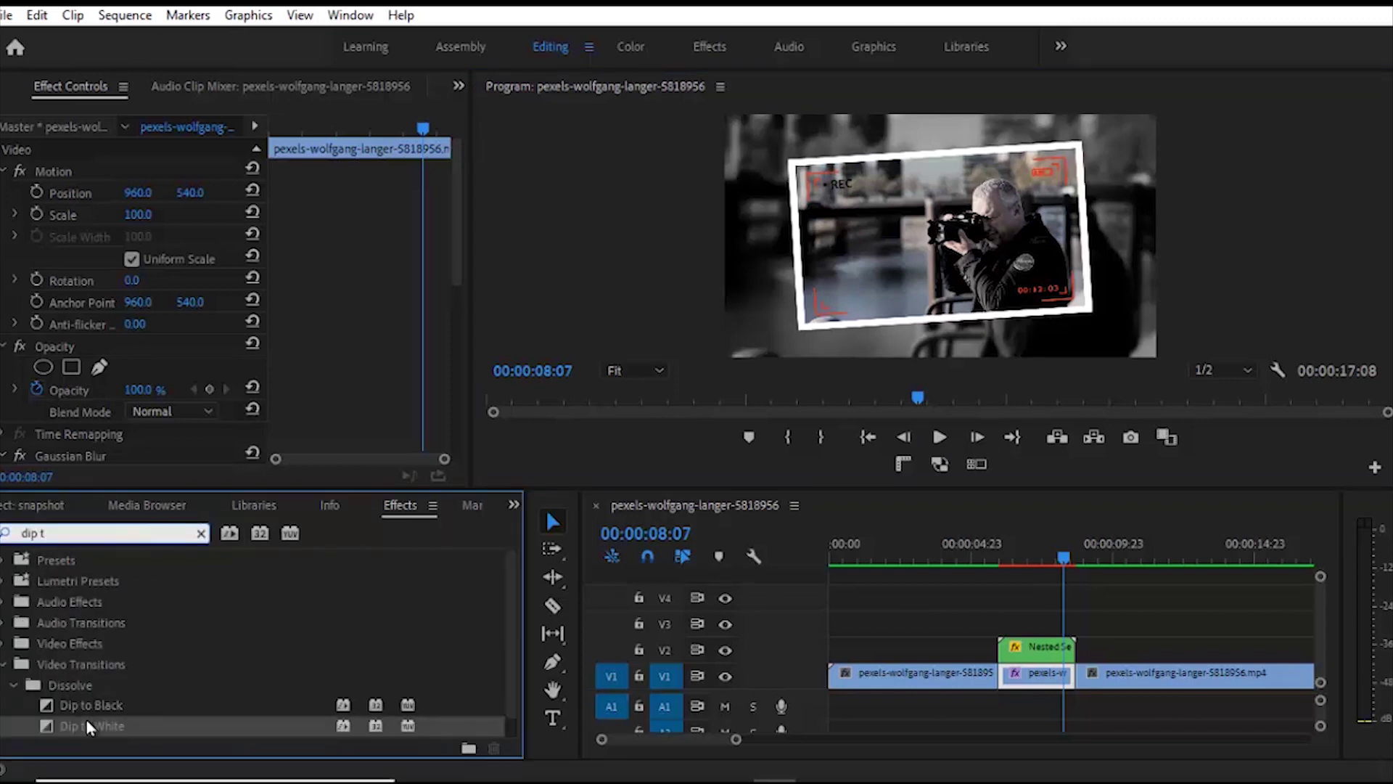
drag(88, 727, 737, 700)
drag(1006, 693, 999, 688)
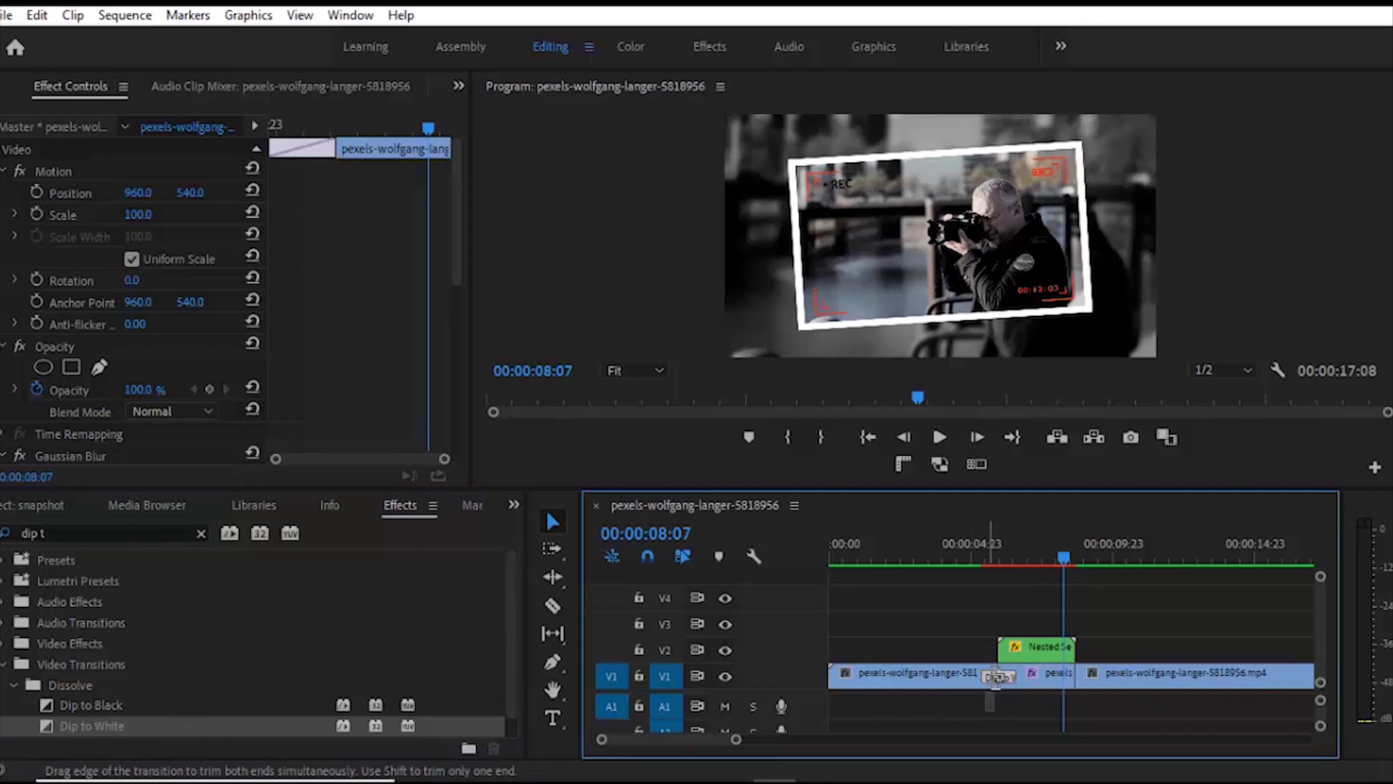
click(999, 678)
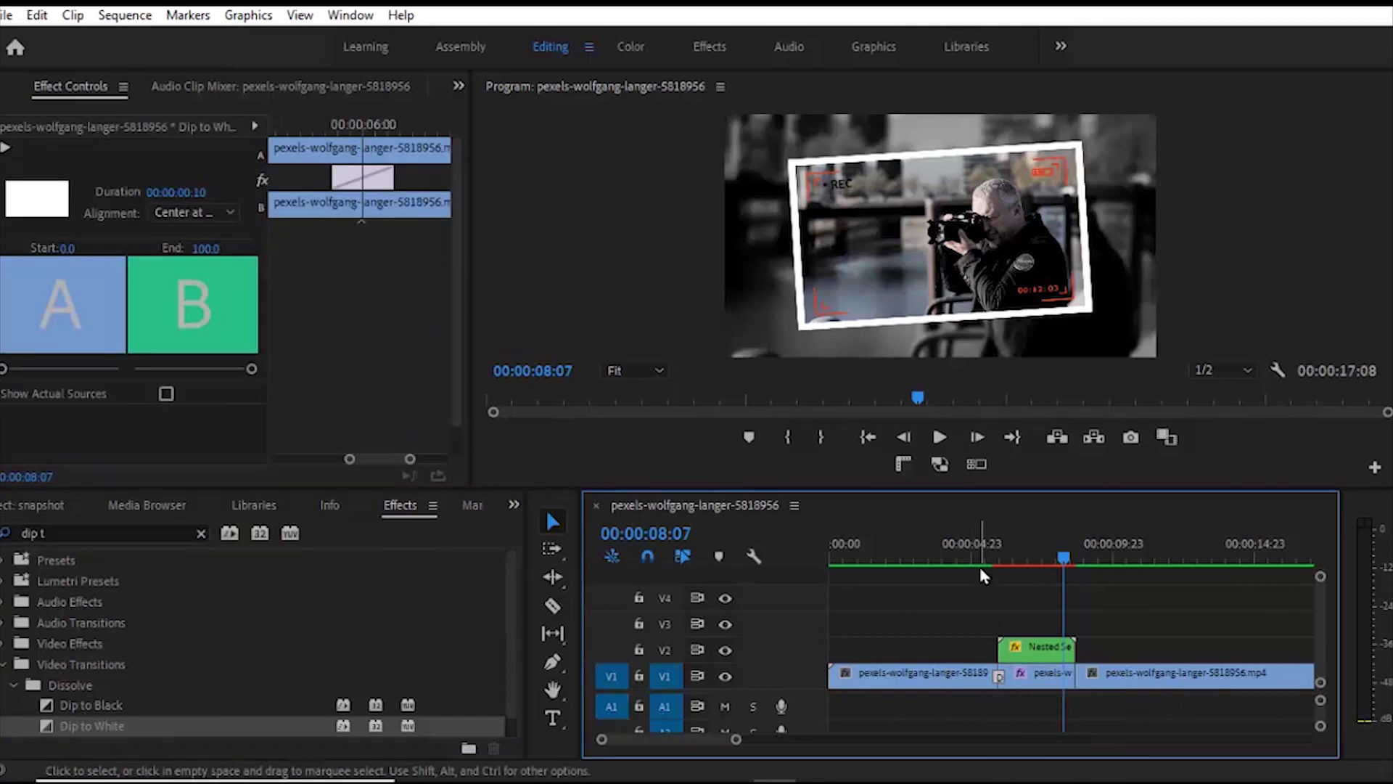
- Play back over the white flash, then return to the Project: snapshot bin
click(992, 558)
click(937, 437)
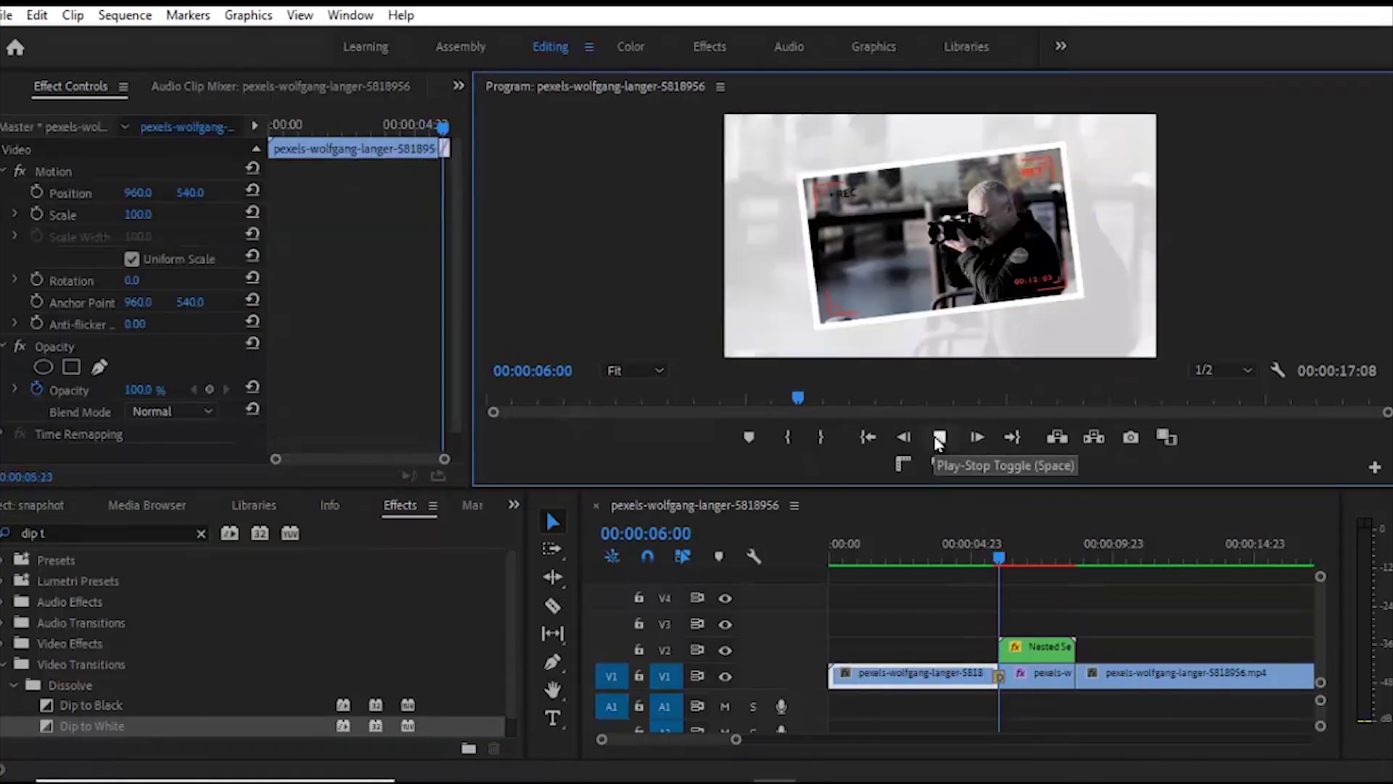
click(514, 504)
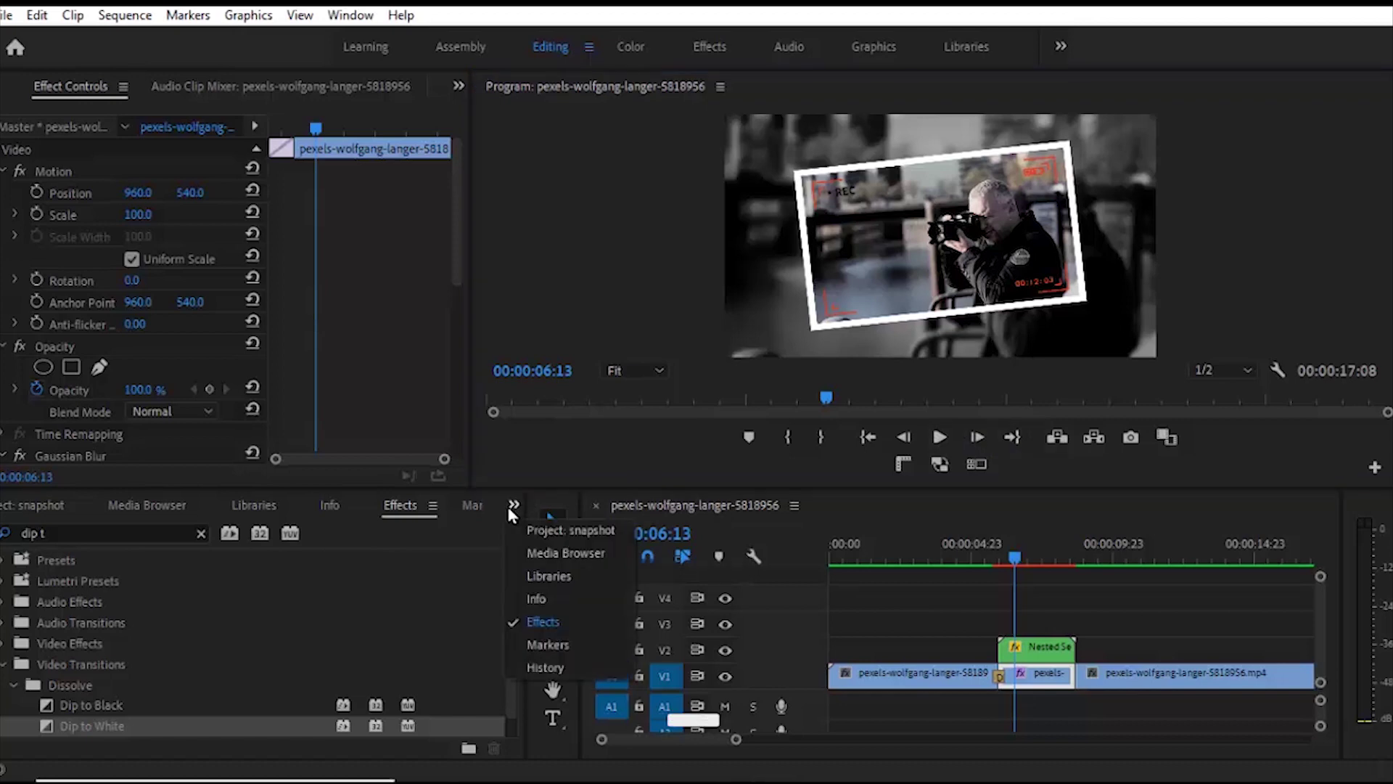
click(581, 529)
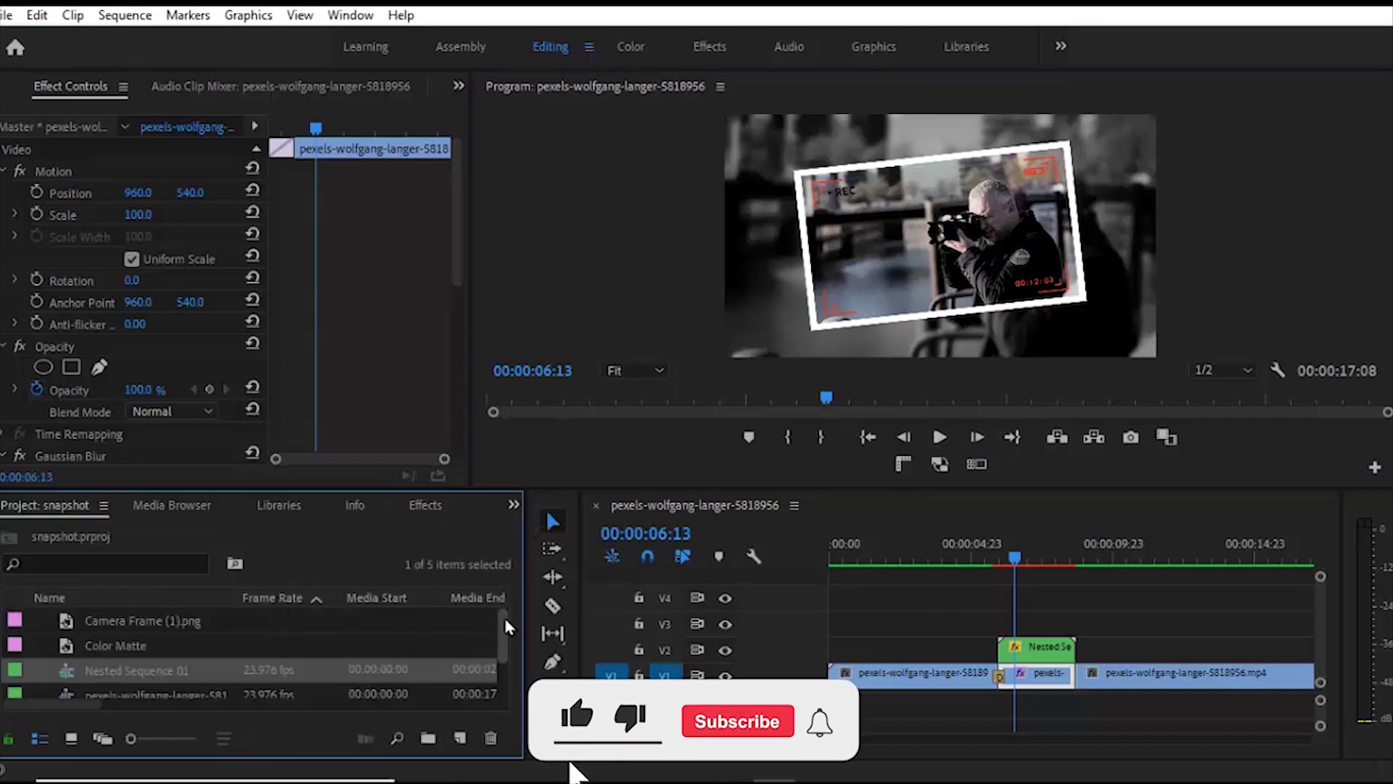
- Create a new Adjustment Layer in the Project panel with default settings
scroll(501, 653, down, 2)
right_click(356, 691)
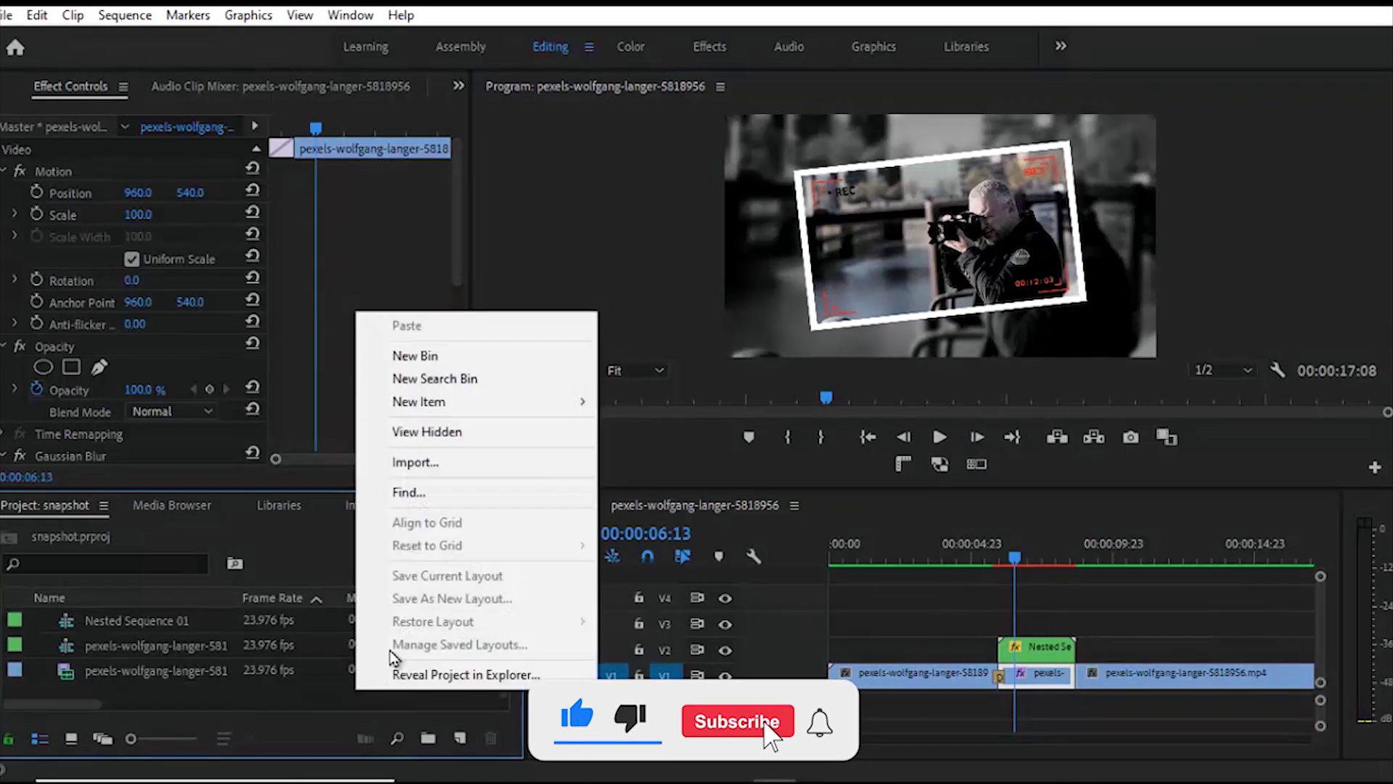
mouse_move(464, 404)
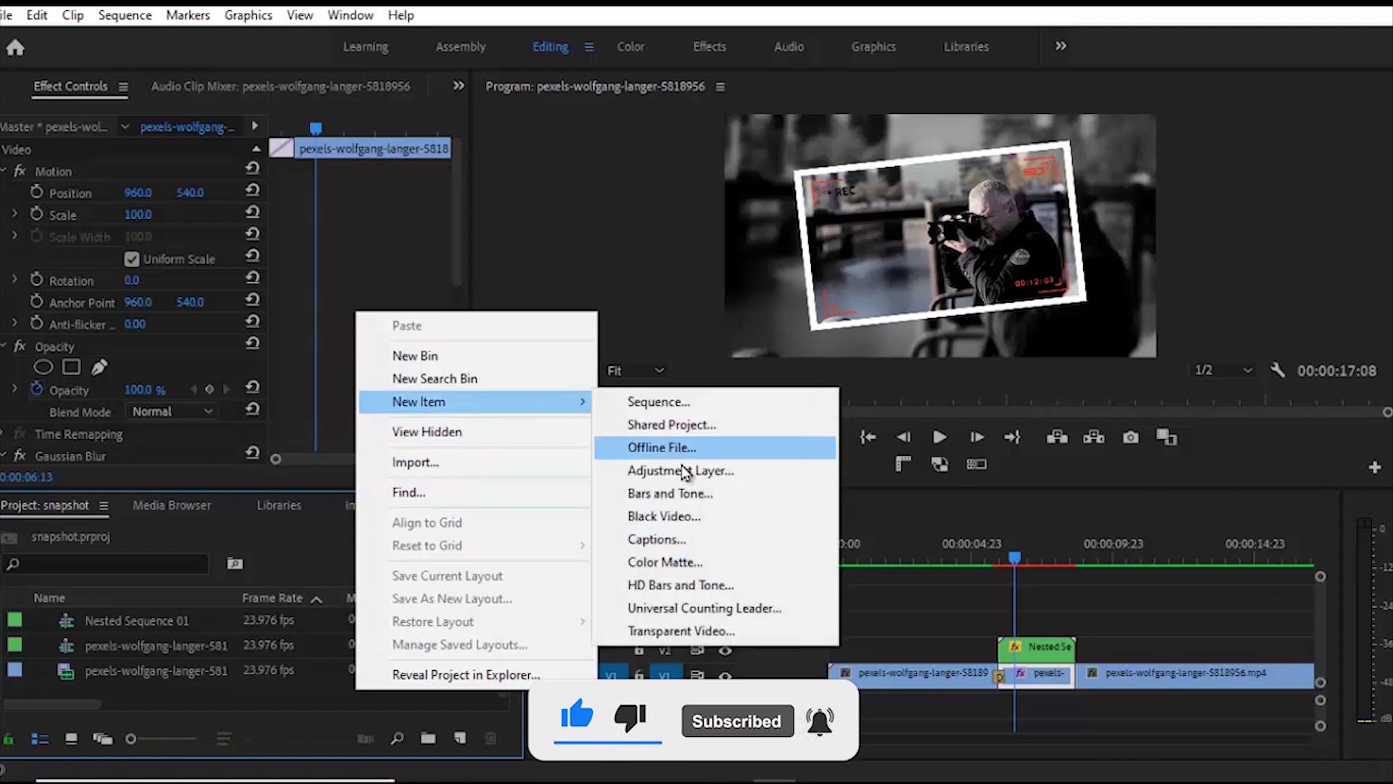
click(668, 470)
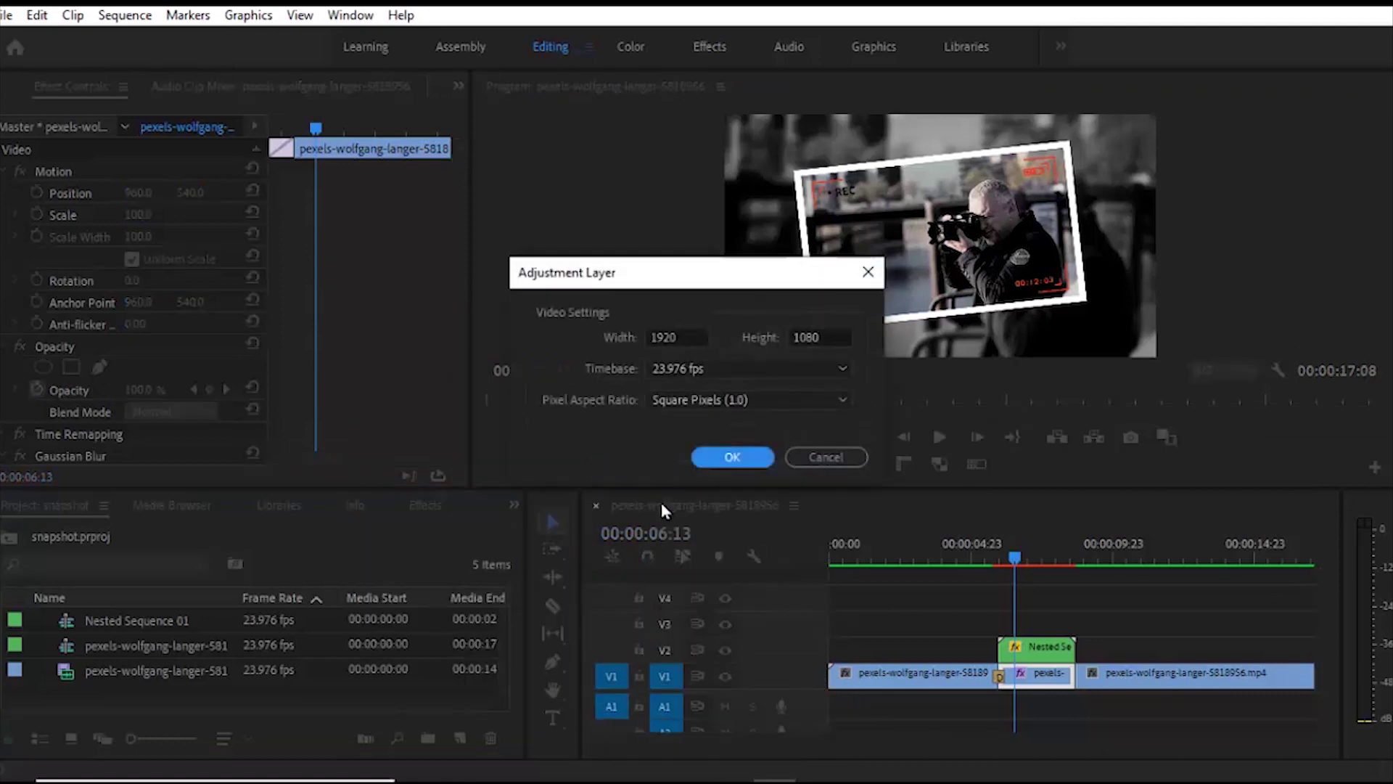
click(731, 457)
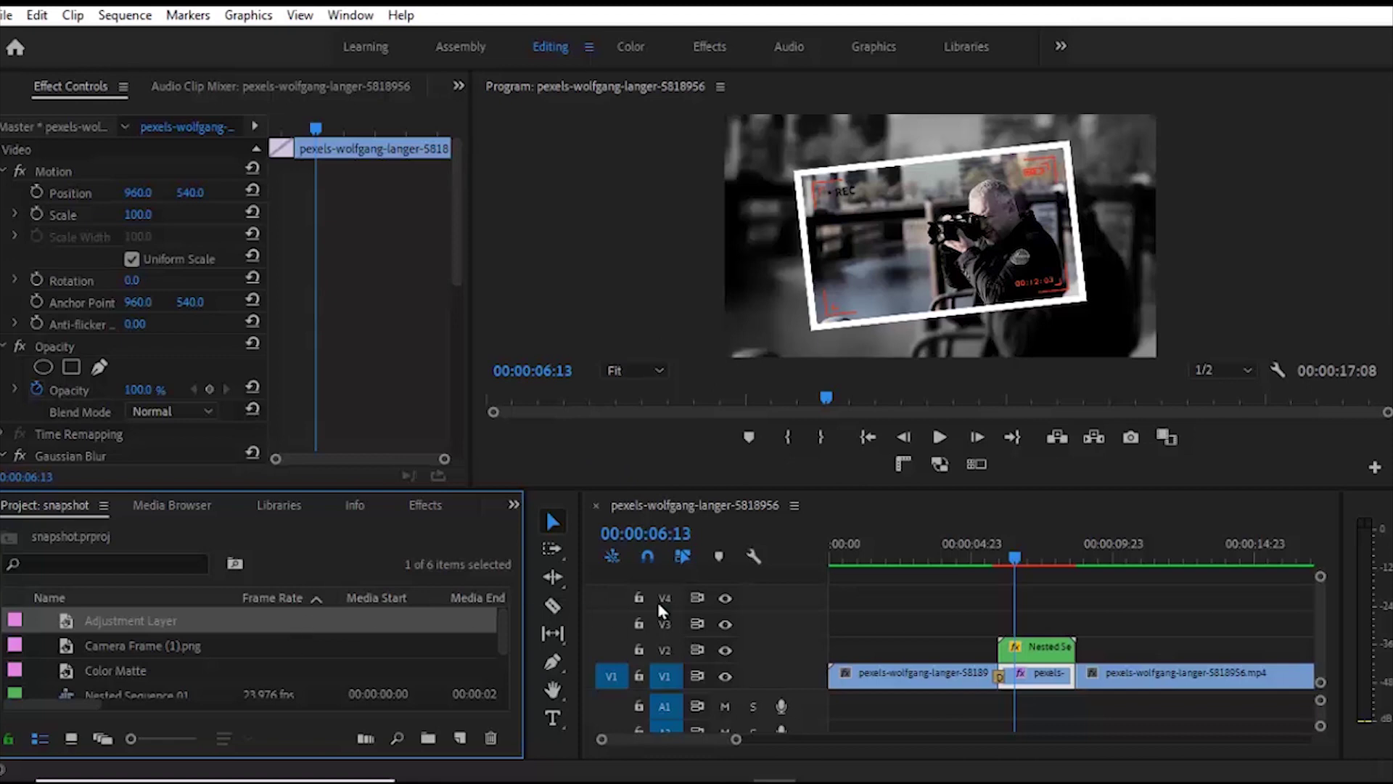
- Place the adjustment layer on V3 at the start, extended to the sequence end
drag(662, 611, 891, 630)
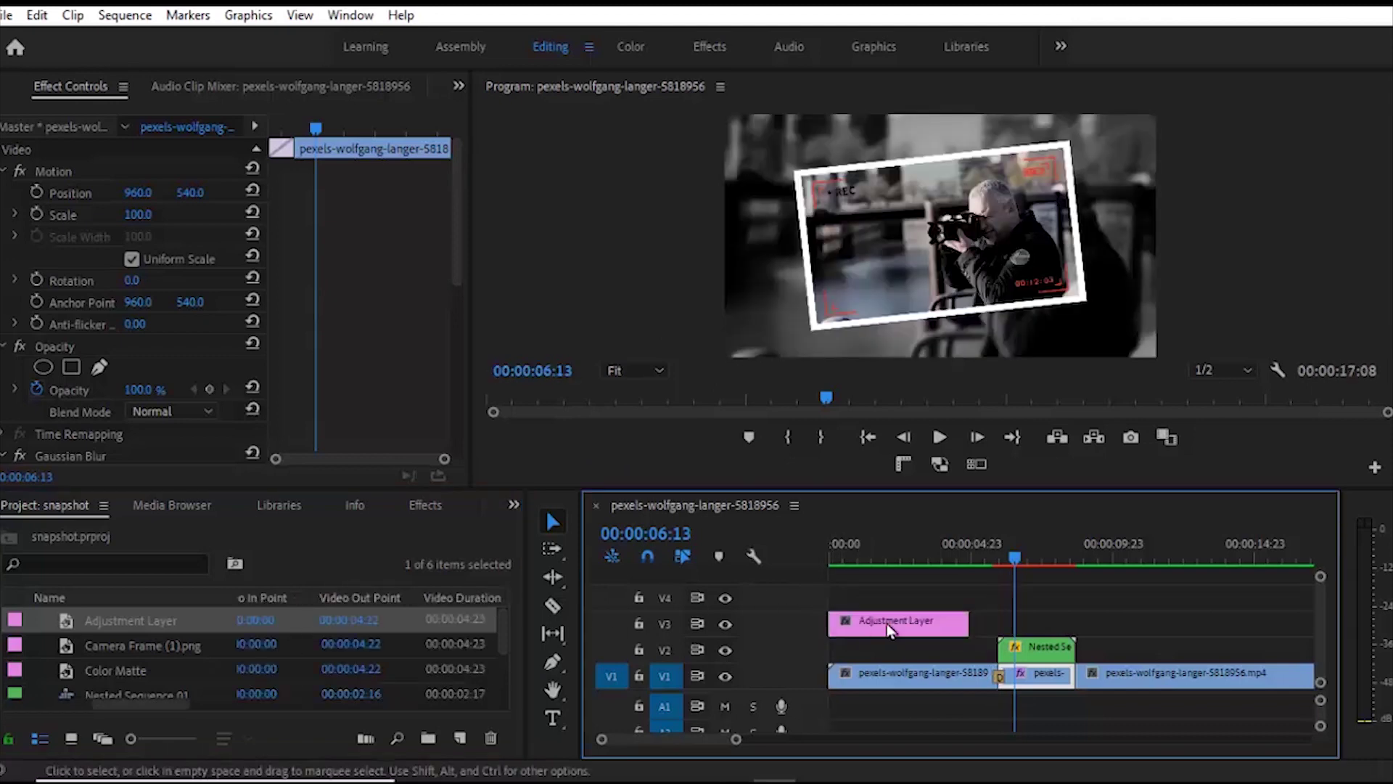
drag(735, 739, 785, 739)
drag(902, 624, 1074, 626)
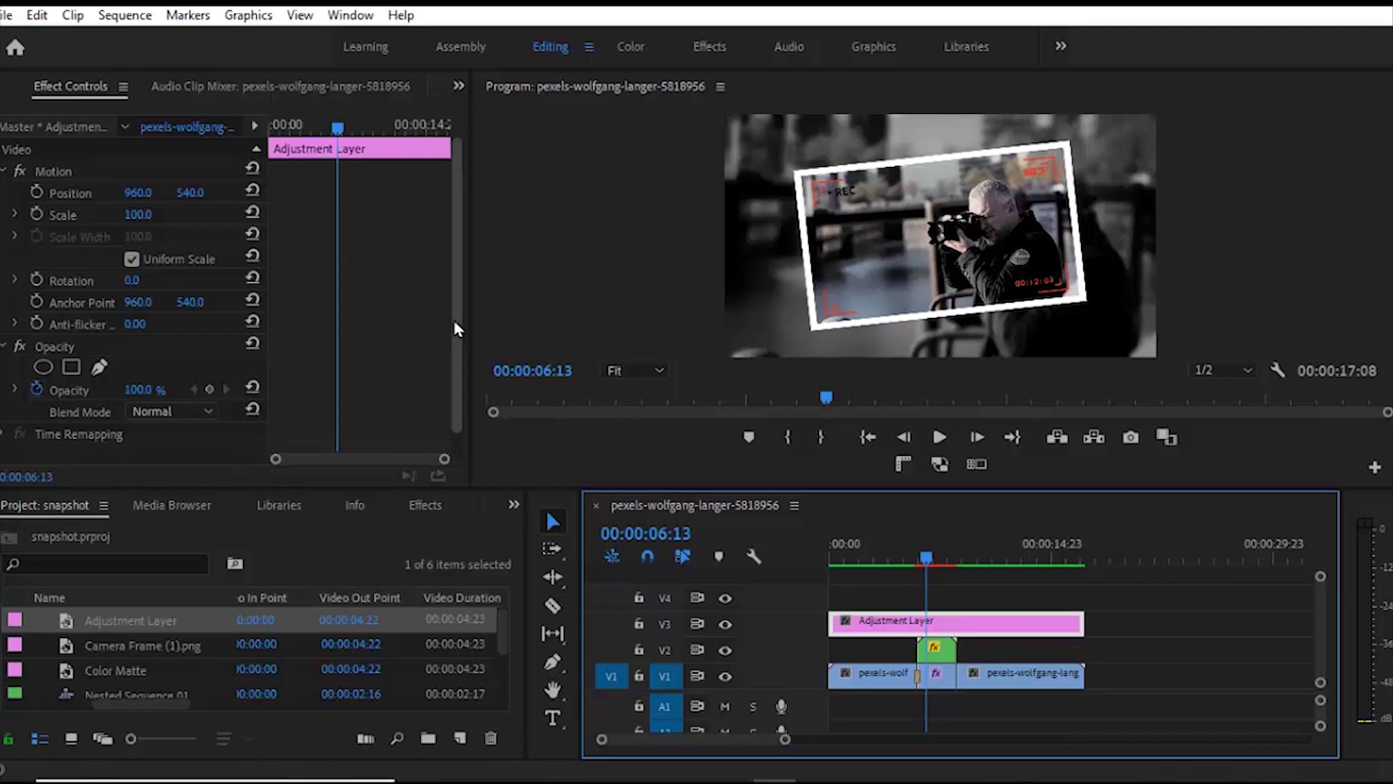
- Apply the Crop effect to the adjustment layer on V3
click(411, 507)
click(120, 533)
text(cro)
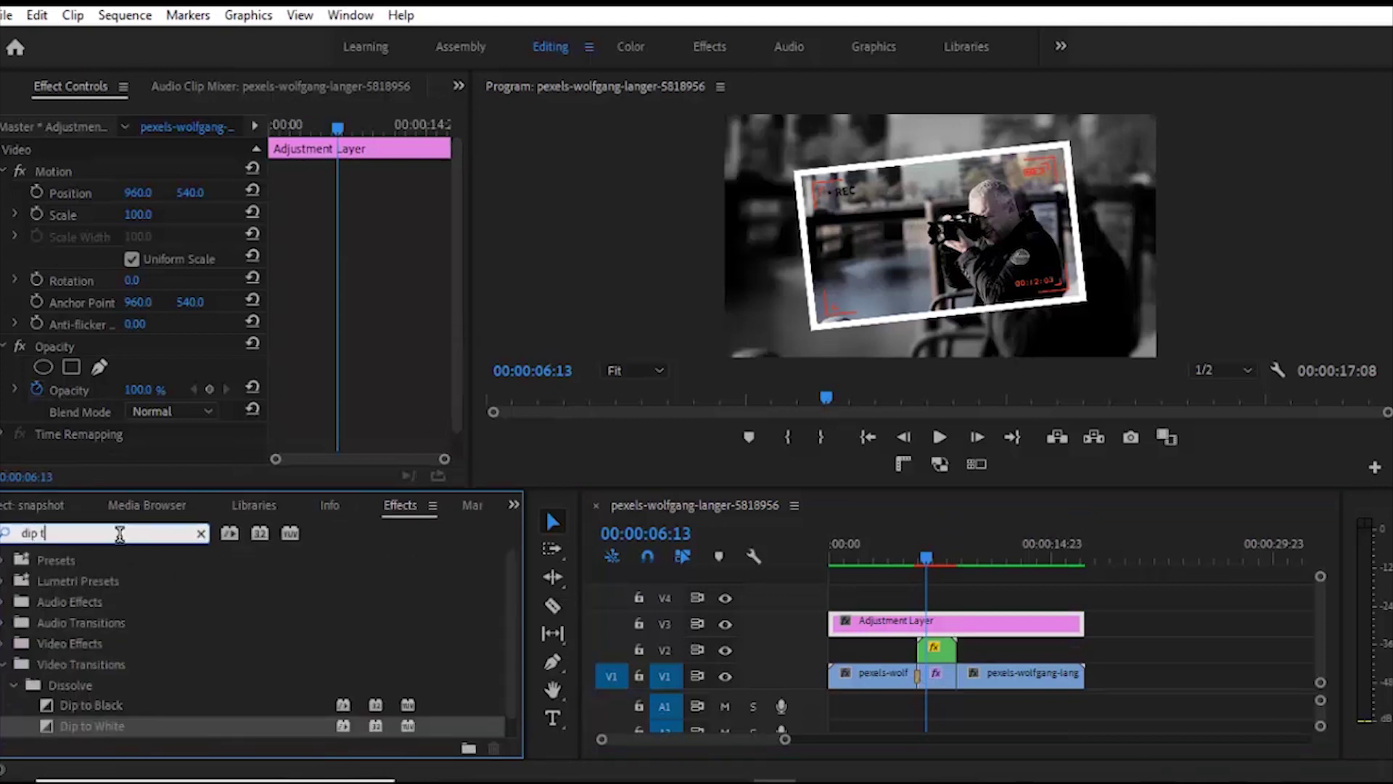
text(p)
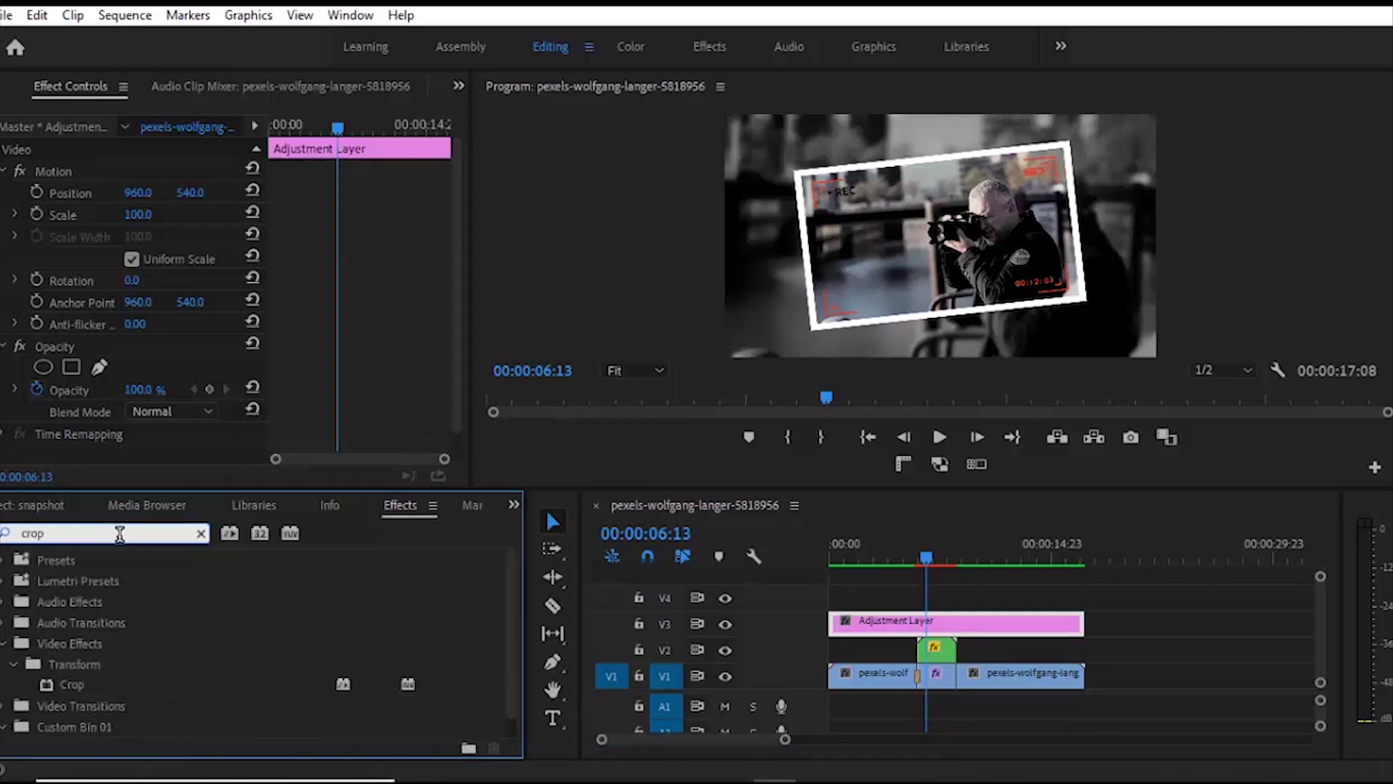
click(150, 684)
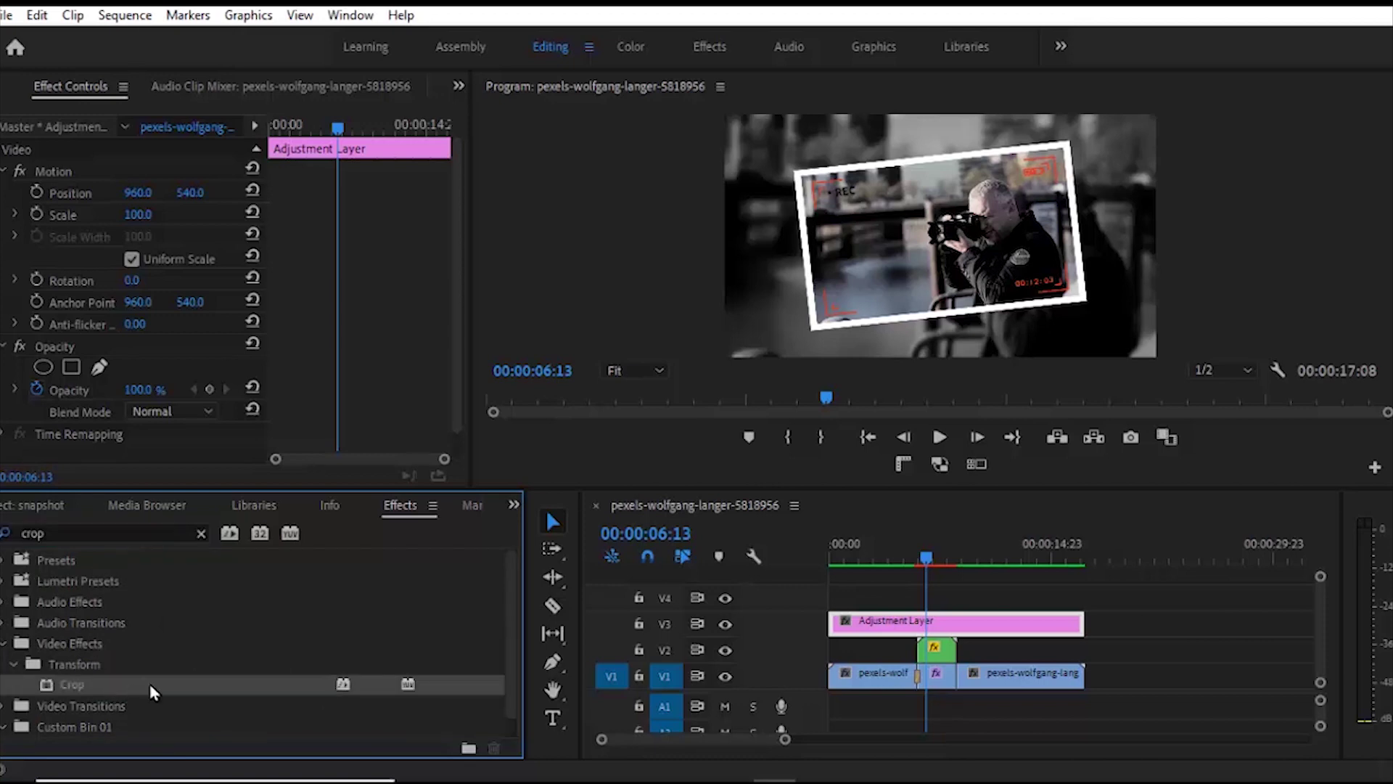
drag(888, 639, 925, 624)
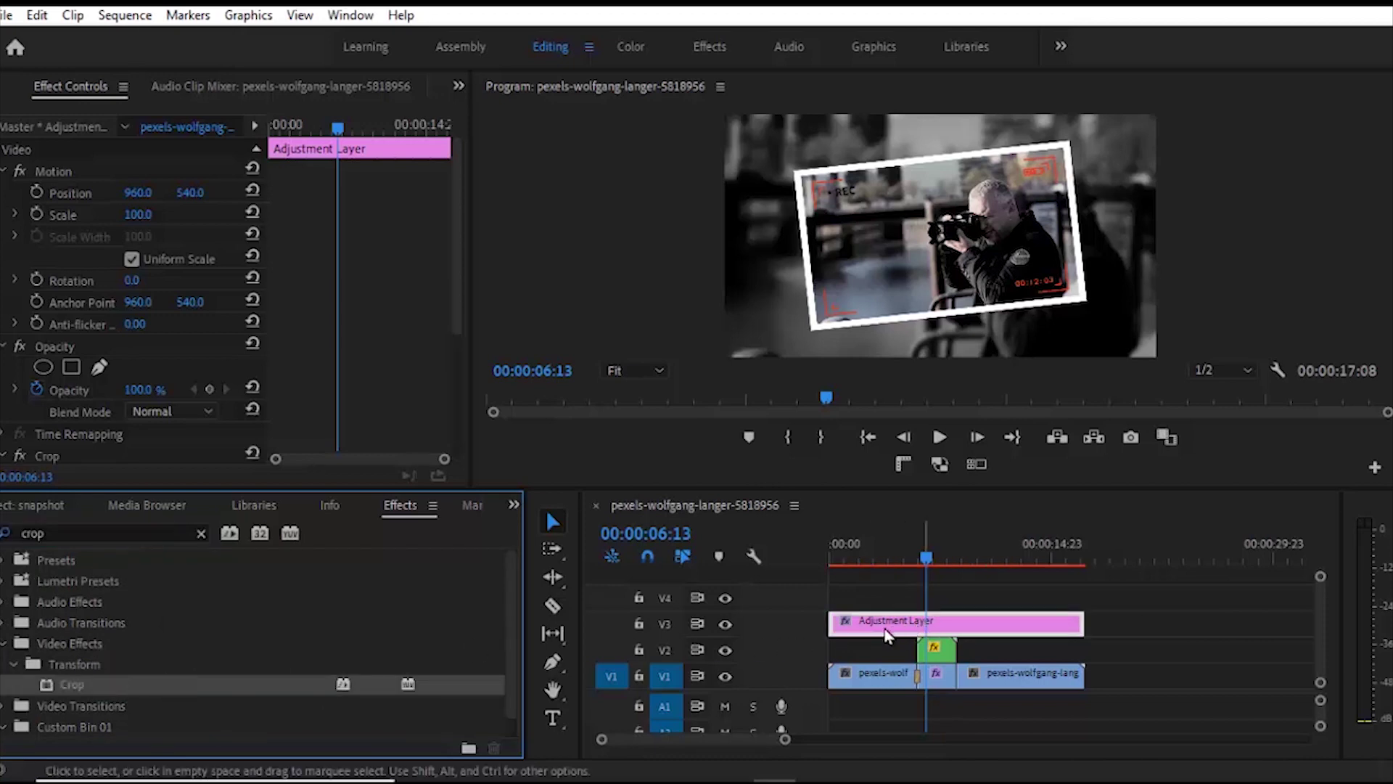
drag(457, 306, 438, 434)
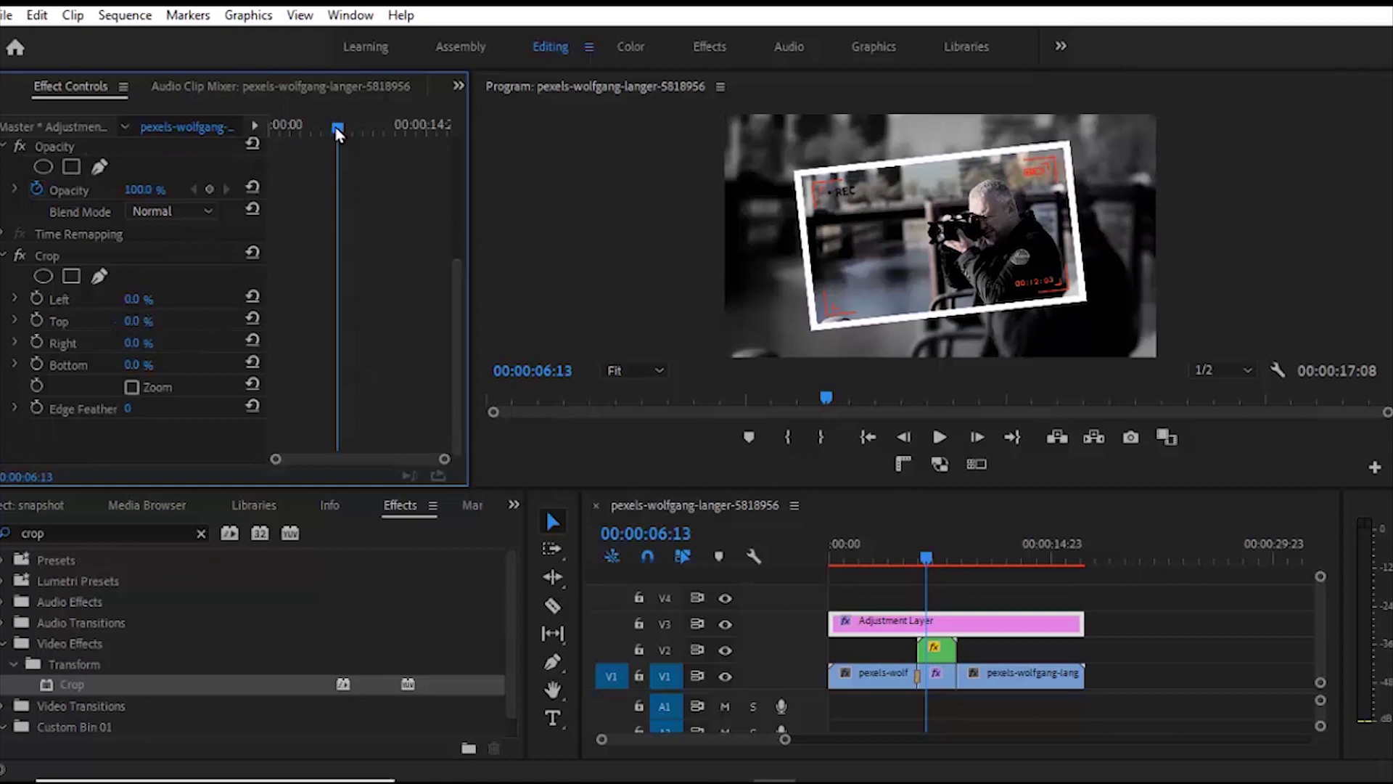
- Keyframe Crop Top and Bottom at 50% at 0:00 and 5% at about 1:13
drag(336, 133, 270, 133)
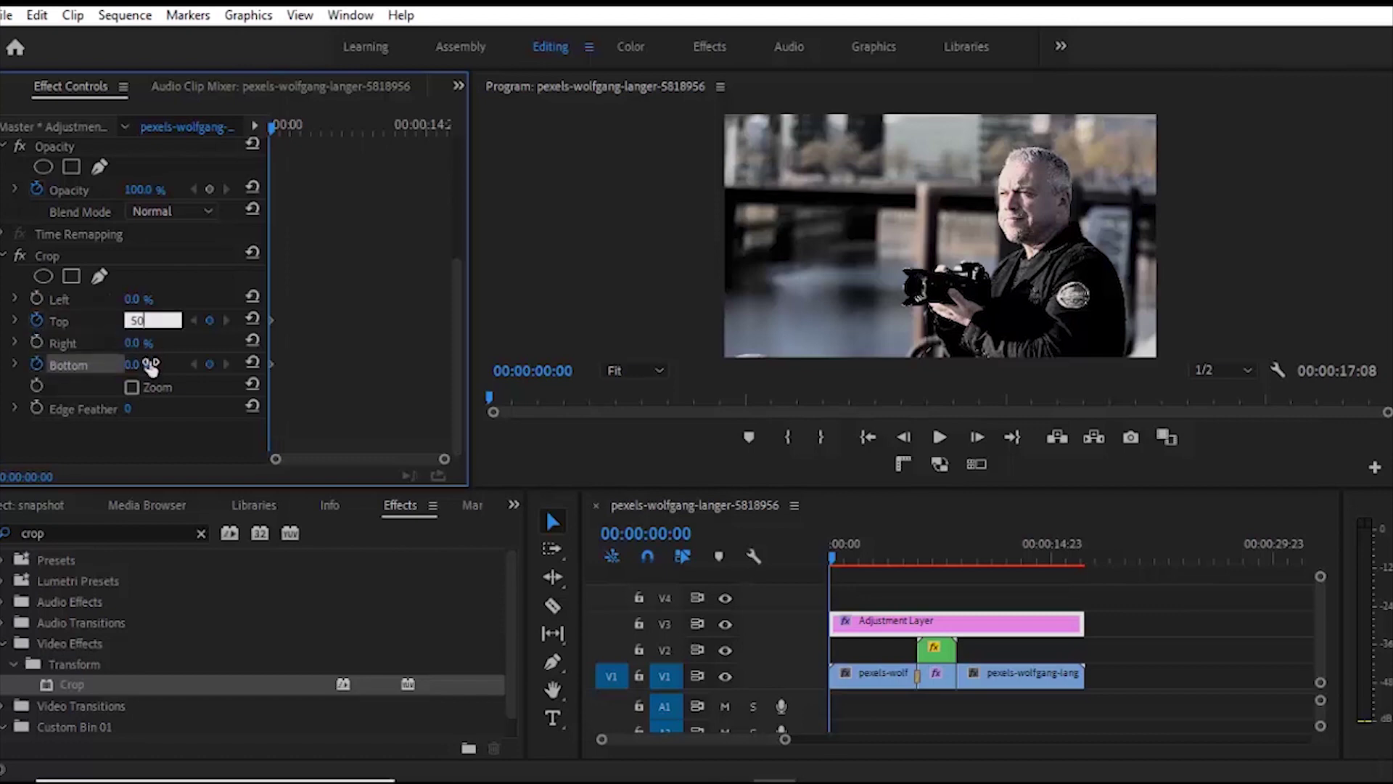
click(131, 365)
key(Return)
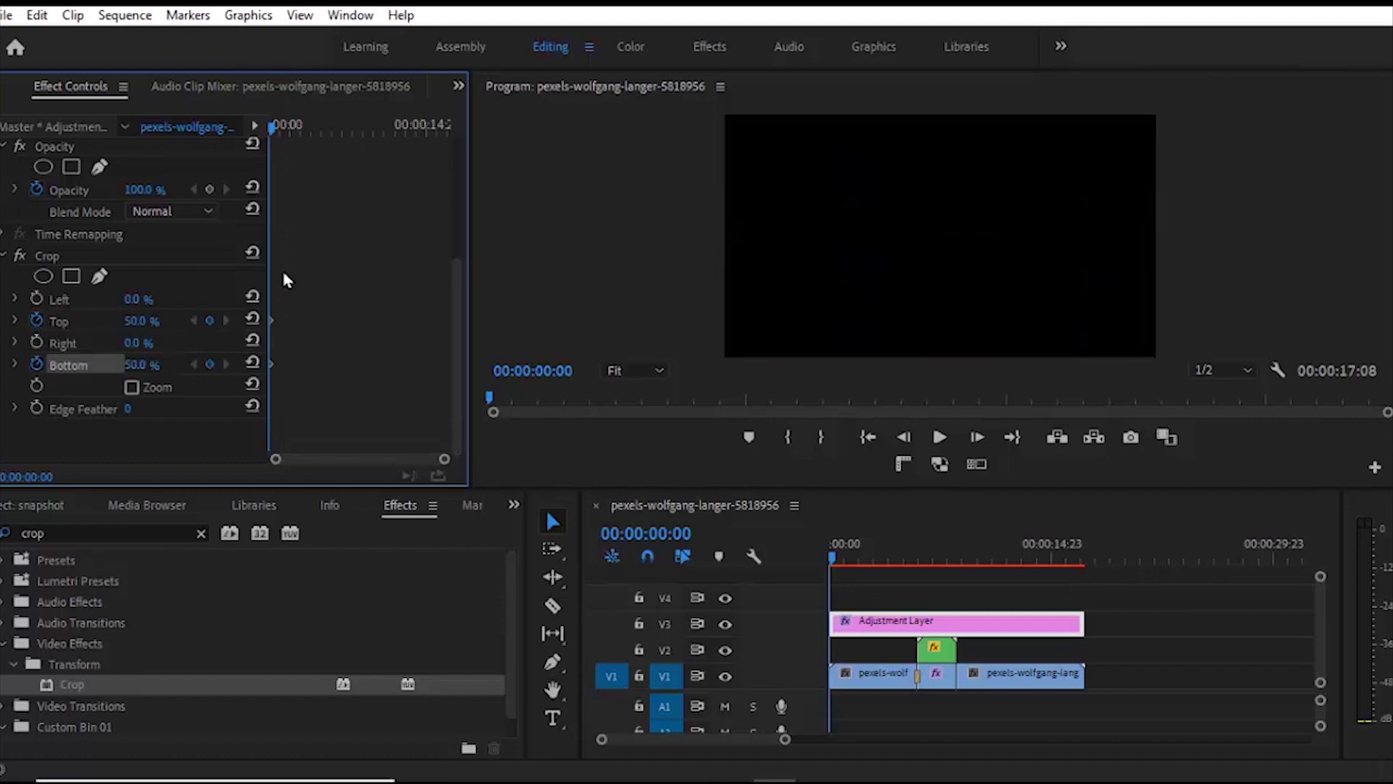
key(space)
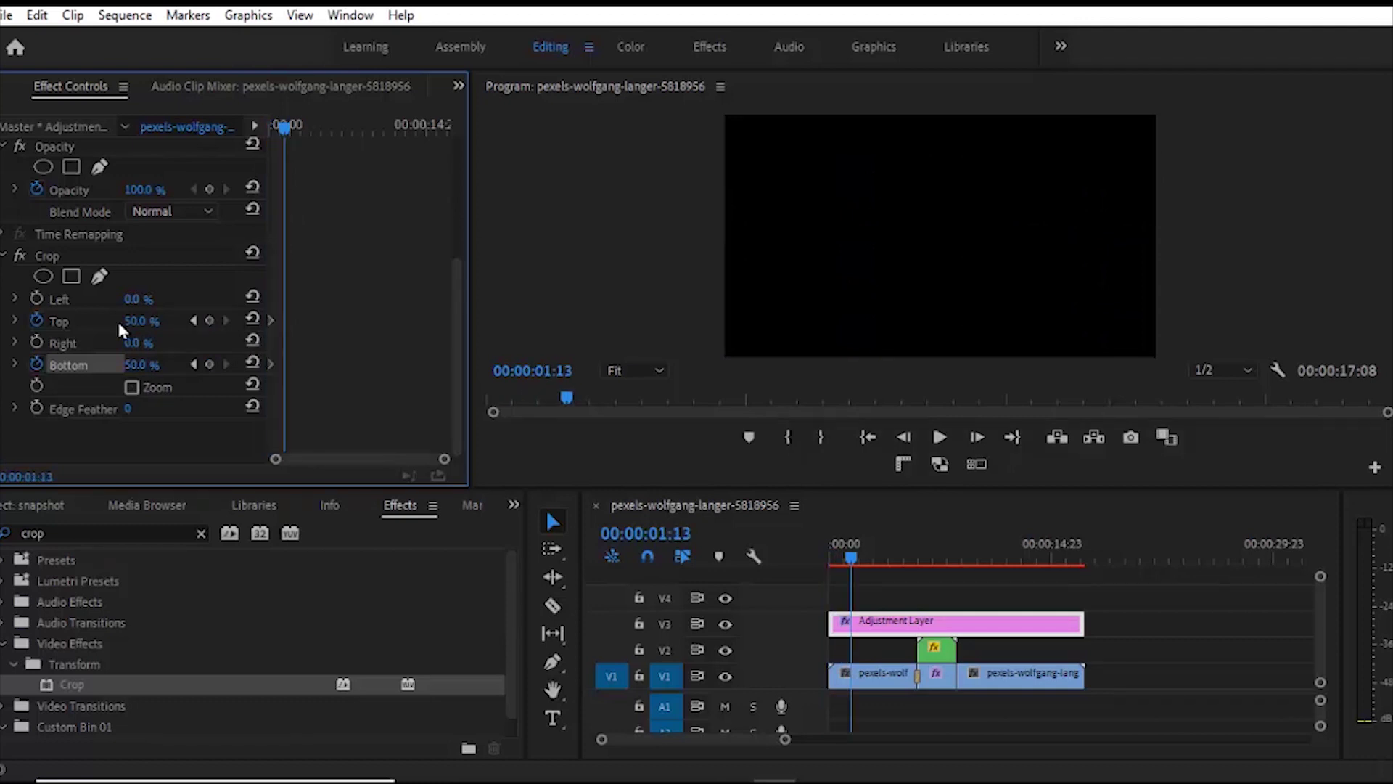
text(5)
click(130, 366)
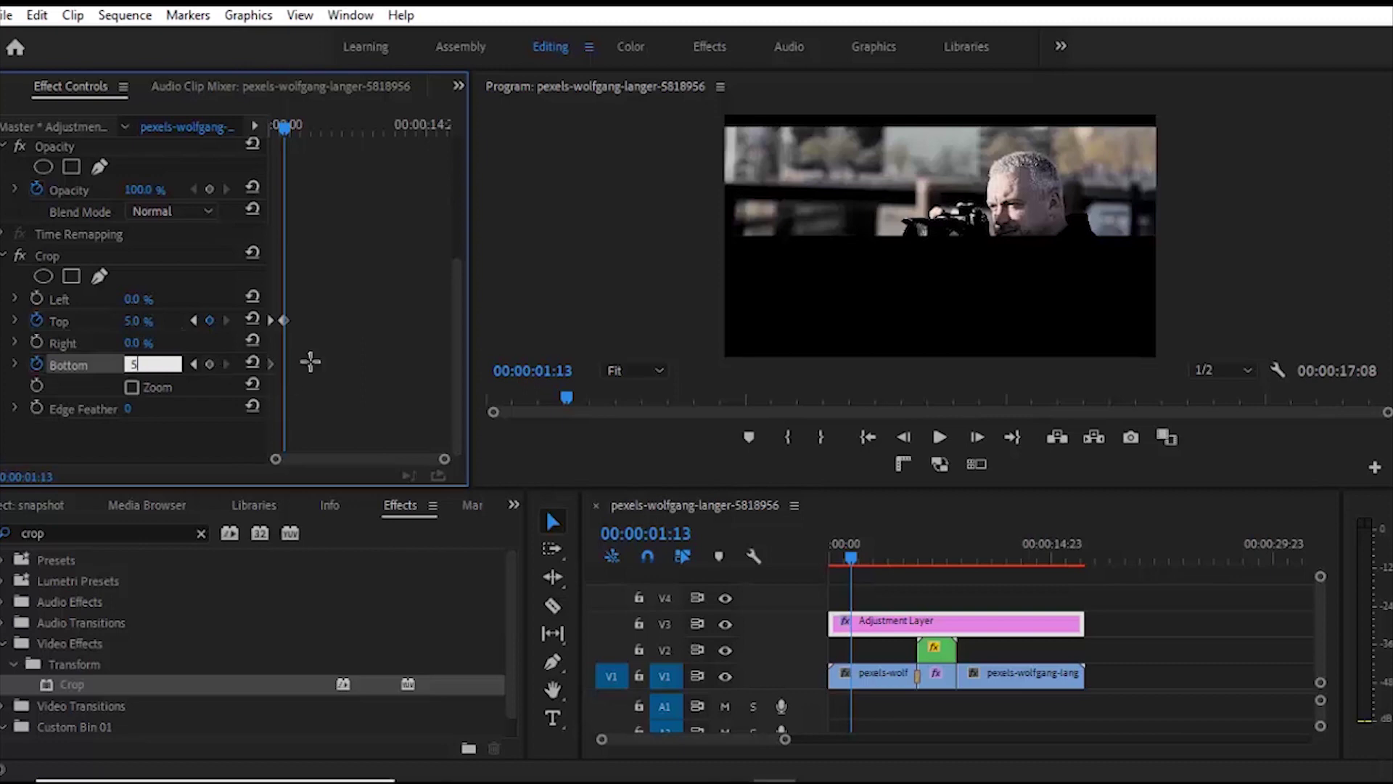
text(5)
key(Return)
- Preview the crop-open intro in the maximized Program monitor, then restore the layout
key(grave)
click(847, 537)
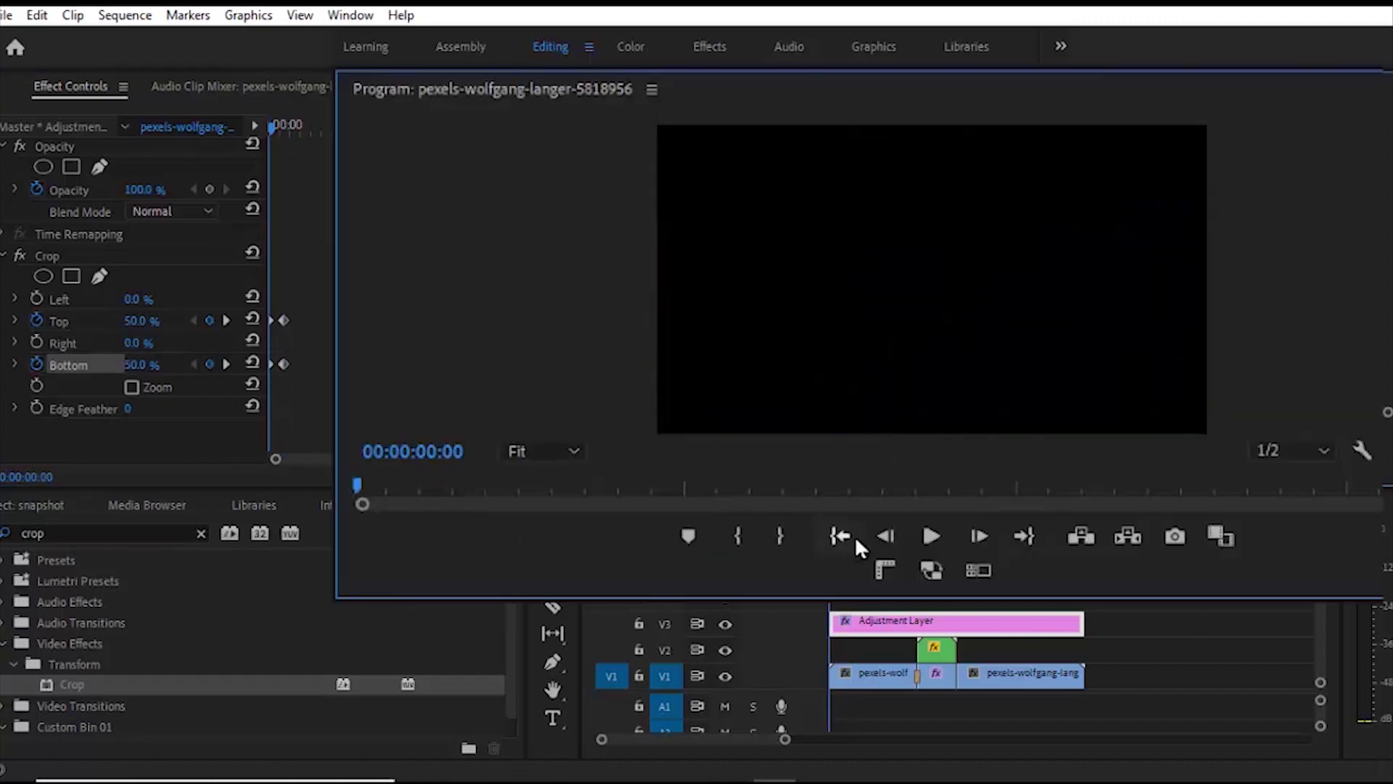
click(932, 537)
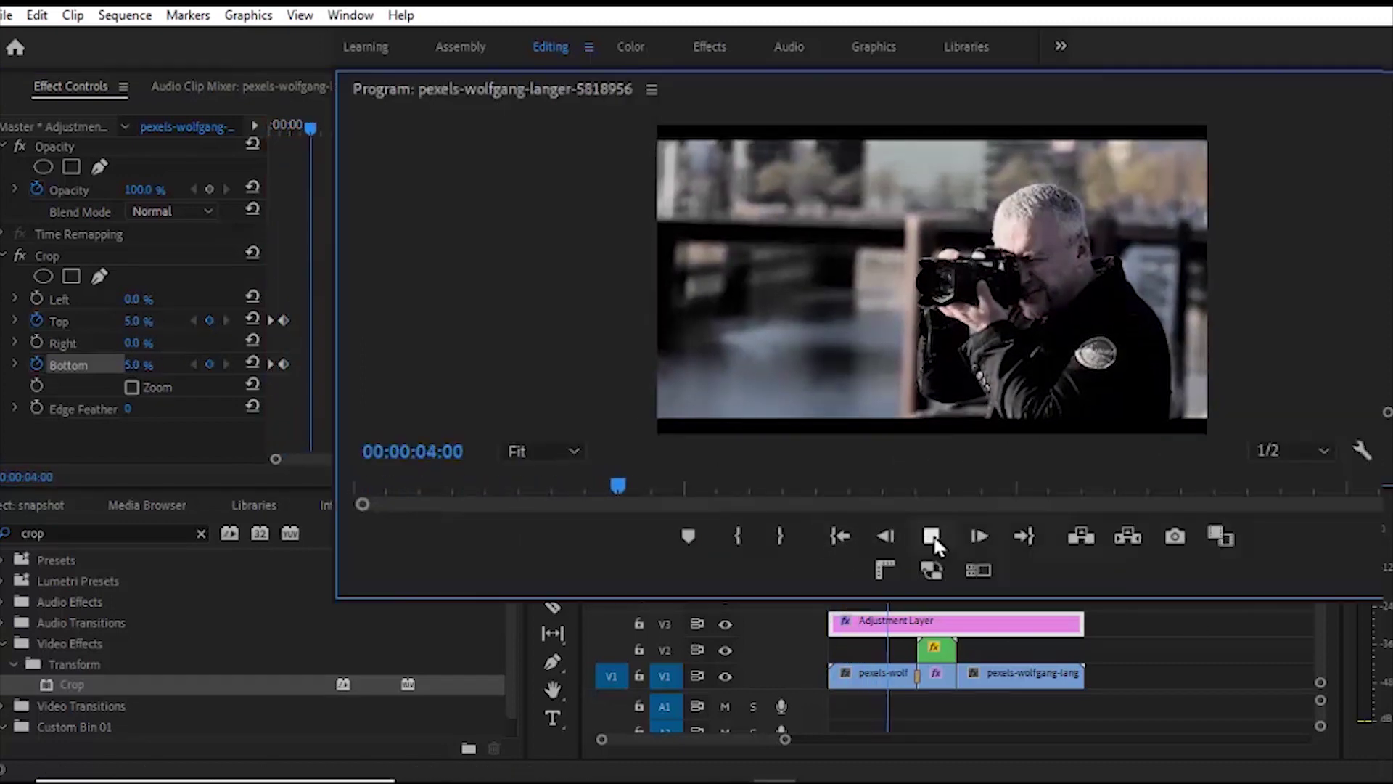
click(932, 537)
key(grave)
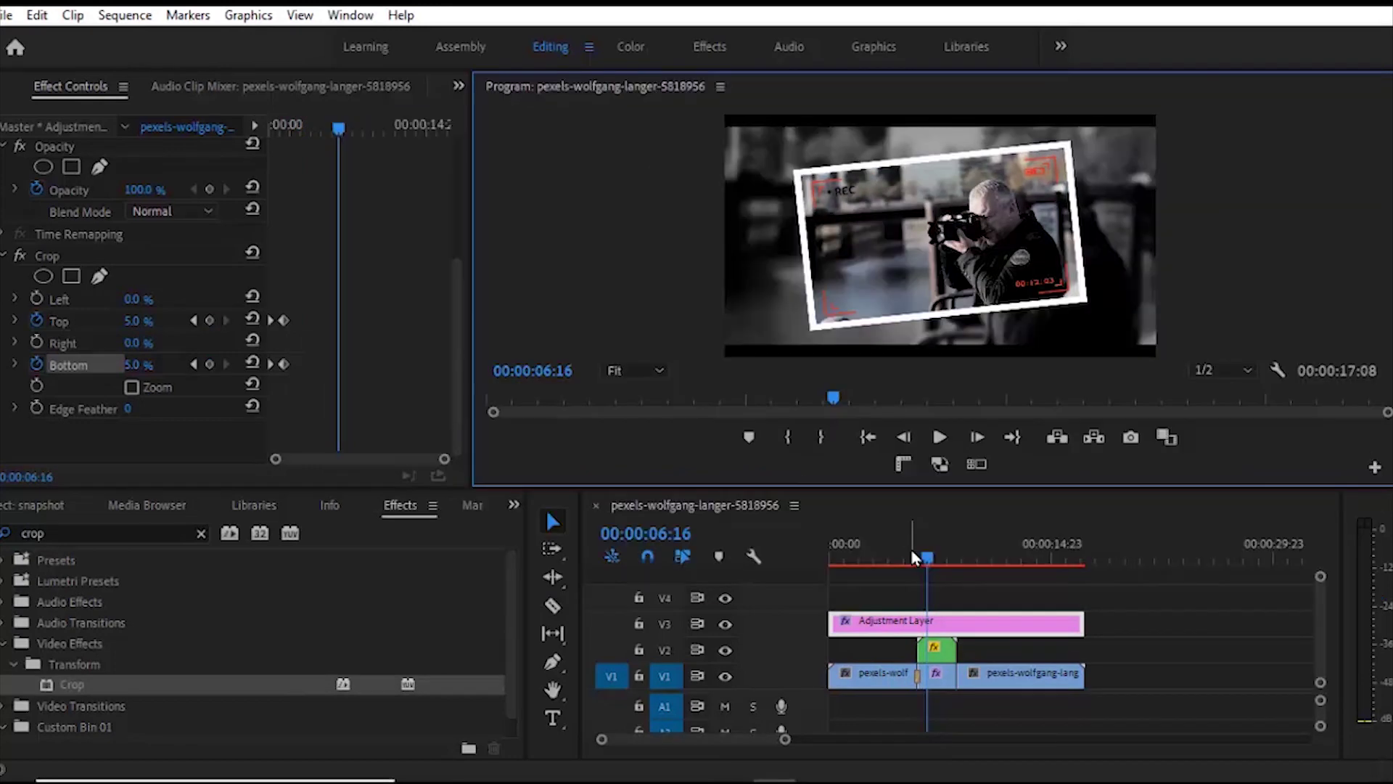
- Drag camera-shutter-click-03 (1) from File Explorer onto A1, aligned with the freeze-frame cut
key(alt+Tab)
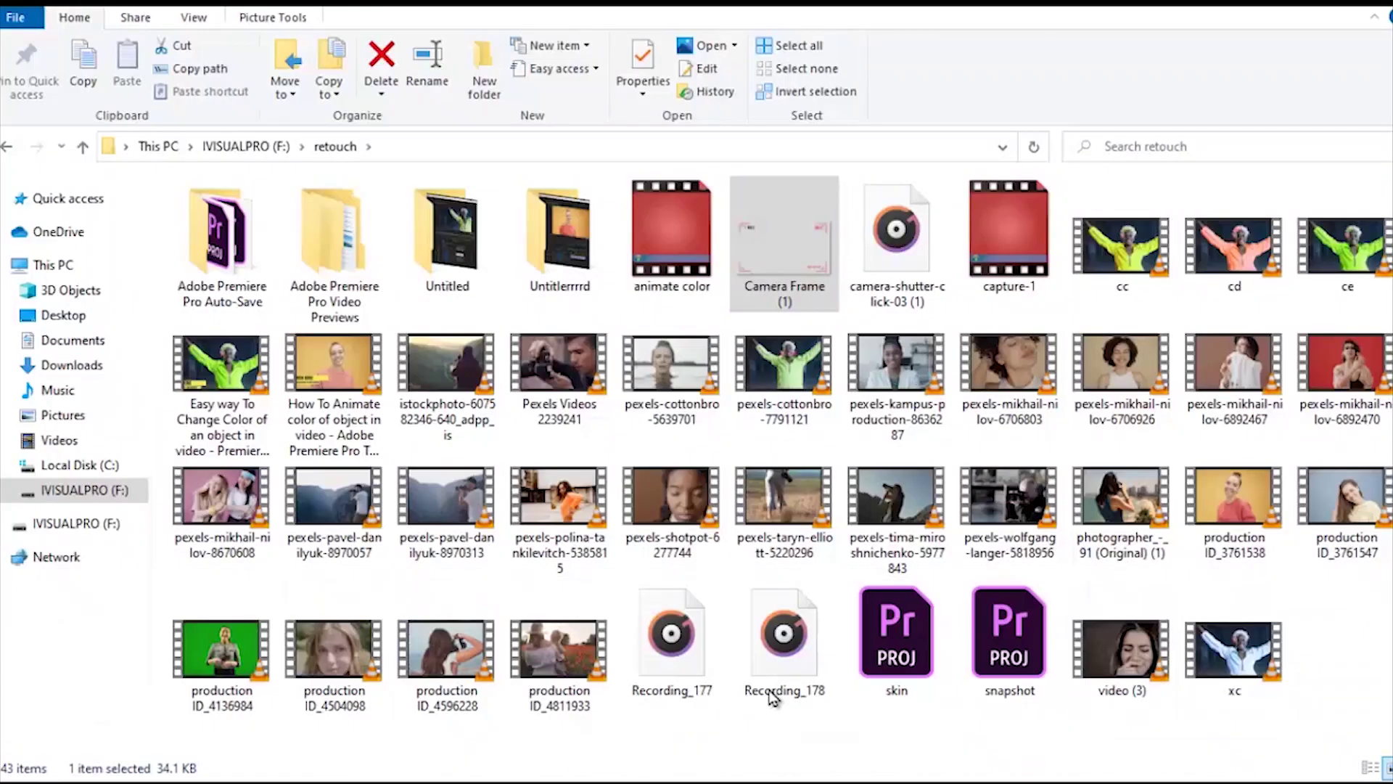
click(897, 239)
drag(813, 769, 907, 700)
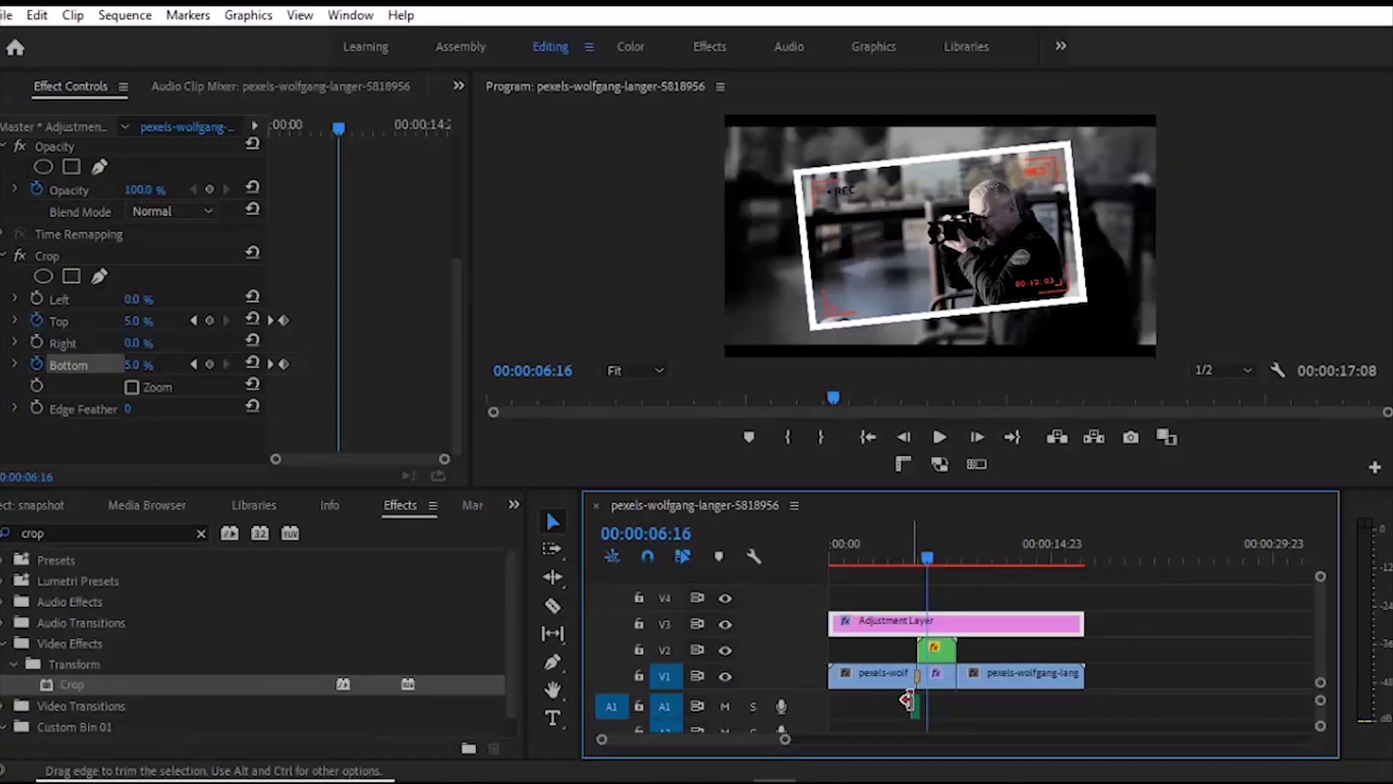
drag(785, 740, 731, 740)
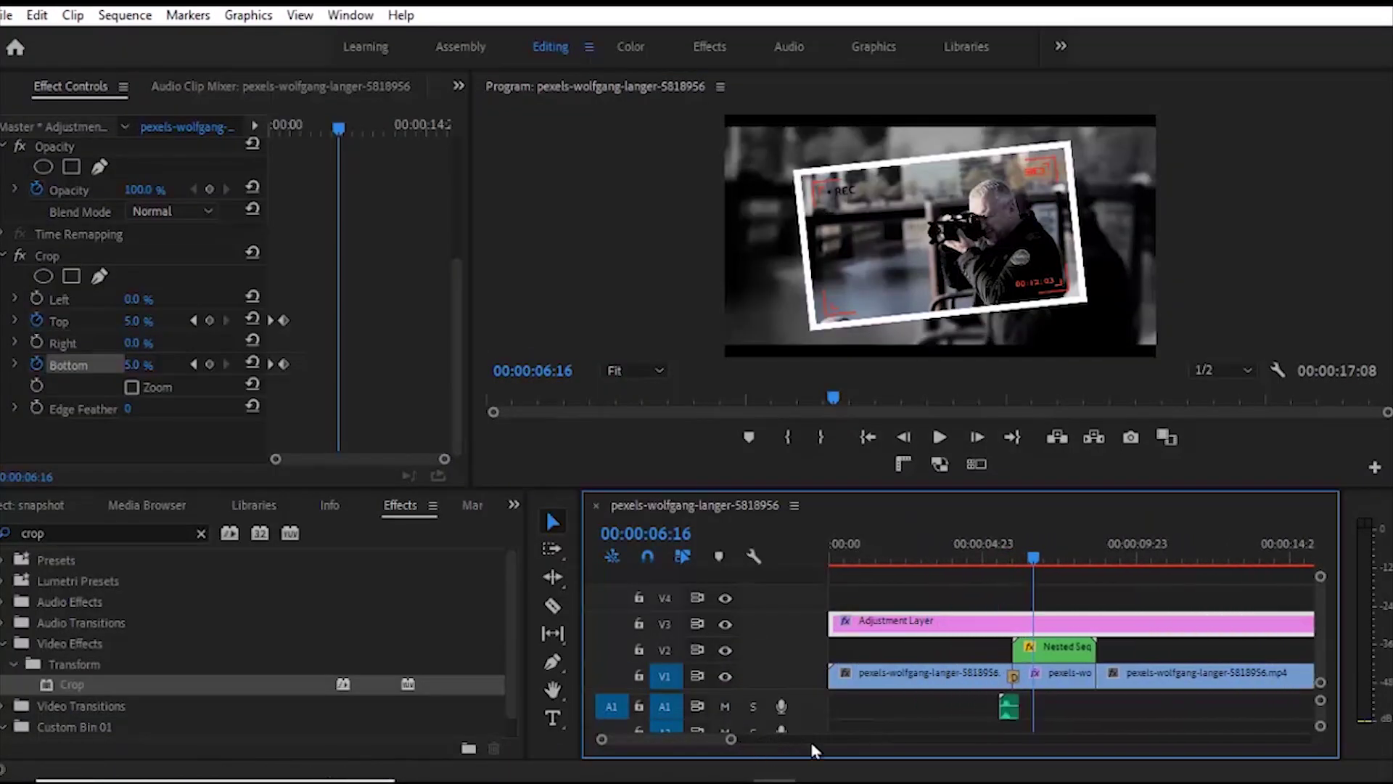
drag(994, 698, 1008, 698)
- Play the whole sequence from the start to check the crop intro and shutter sound
key(Home)
click(939, 437)
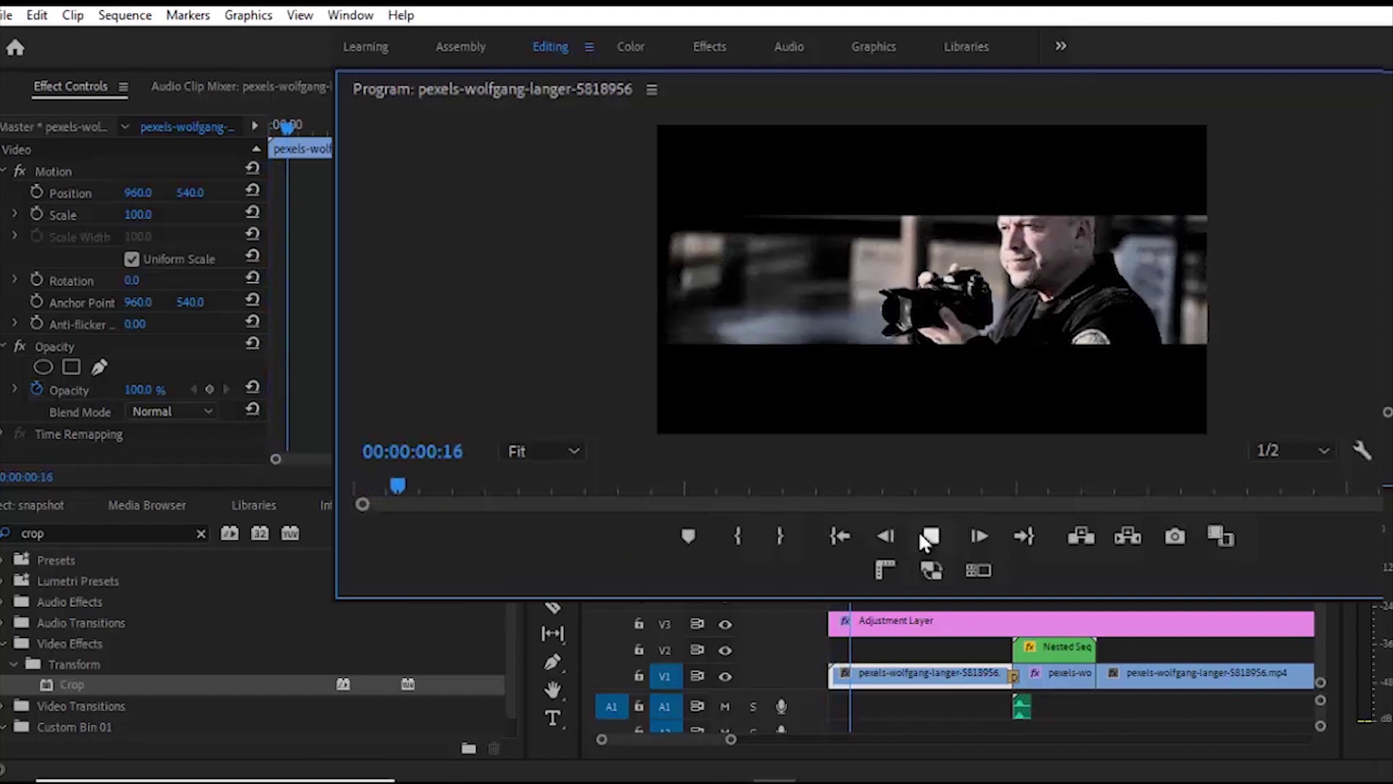